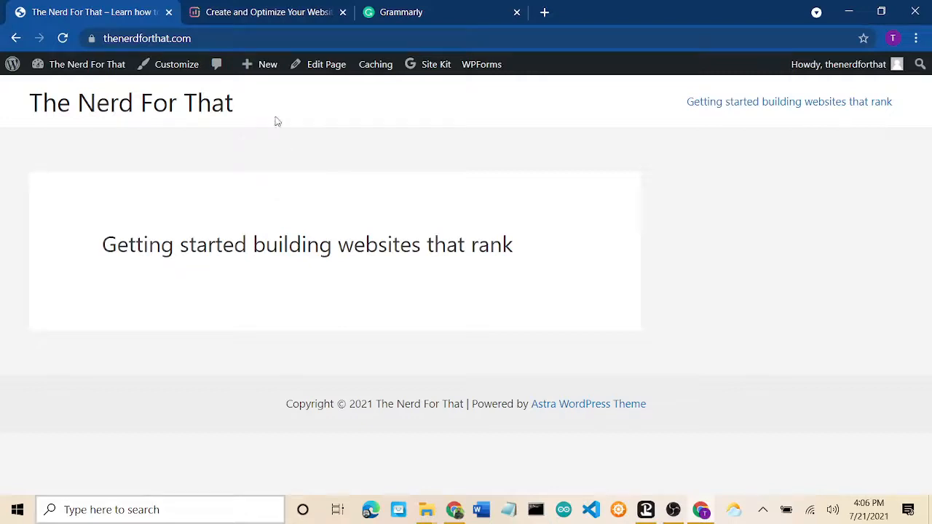
Step: Switch to the Surfer 'Create and Optimize…' tab and open its 30-day risk-free offer details
left_click(273, 15)
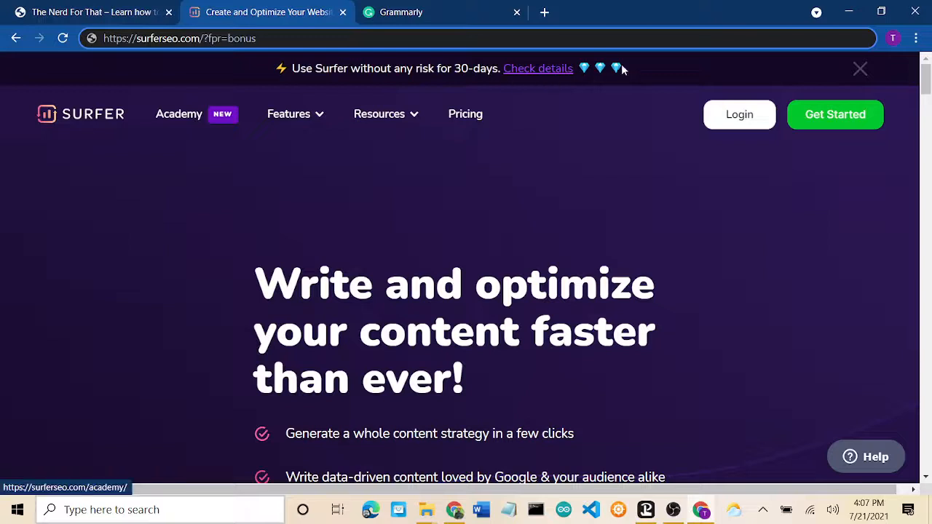
left_click(532, 73)
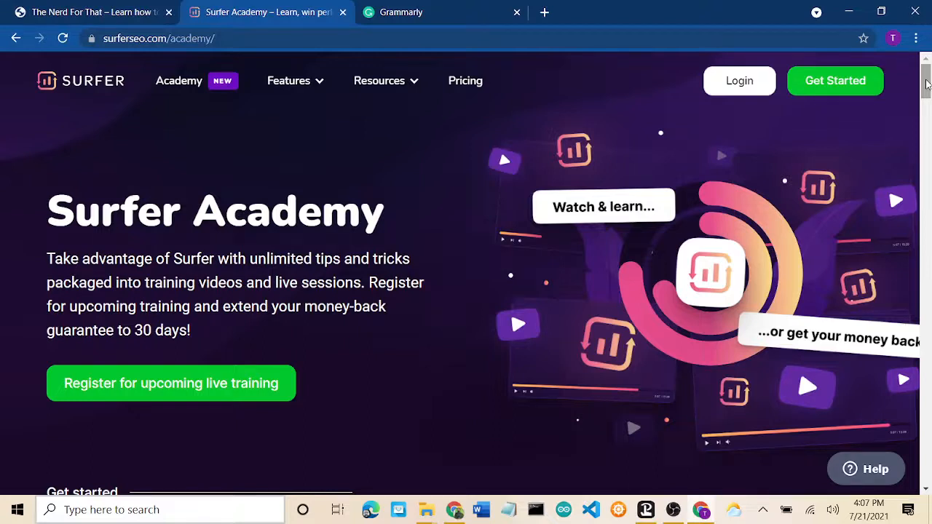
Step: Scroll the Surfer Academy page and log in to reach the Surfer Home dashboard
mouse_move(927, 86)
left_mouse_down()
mouse_move(927, 131)
mouse_move(926, 73)
left_mouse_up()
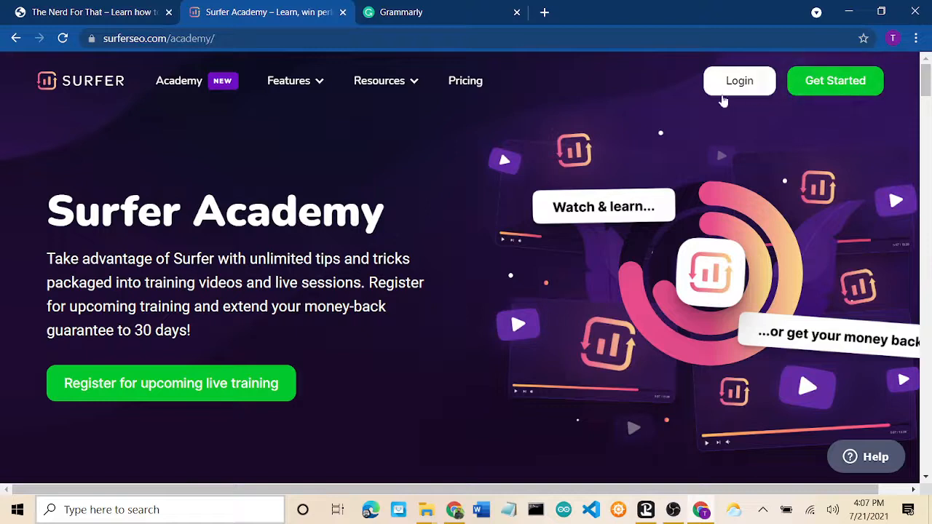
left_click(739, 83)
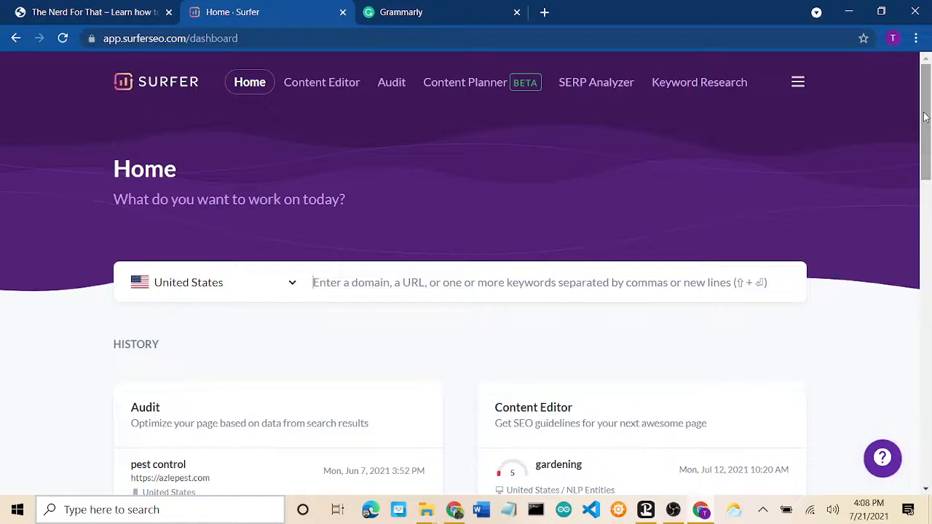
Step: Go to Content Editor, showing 95/100 and 46/50 monthly limits, and focus the keyword field
left_click_drag(924, 117, 927, 108)
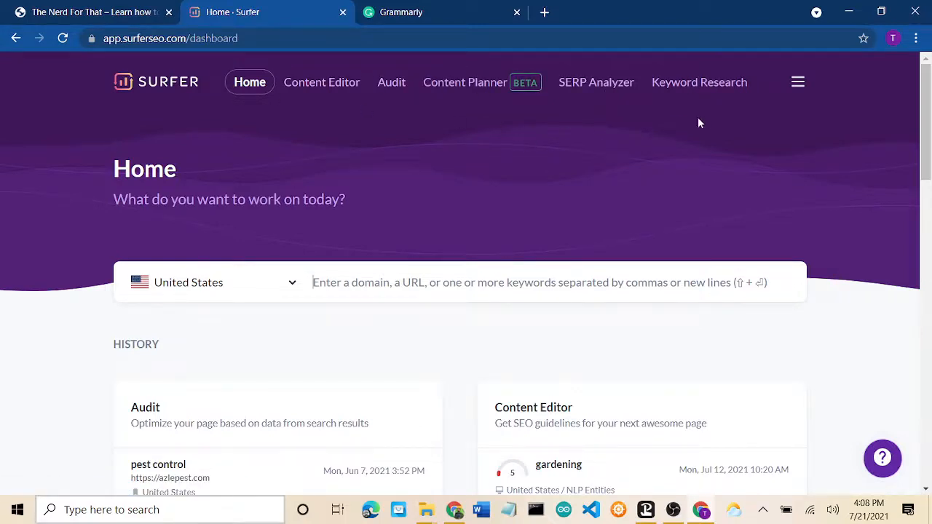
left_click(317, 85)
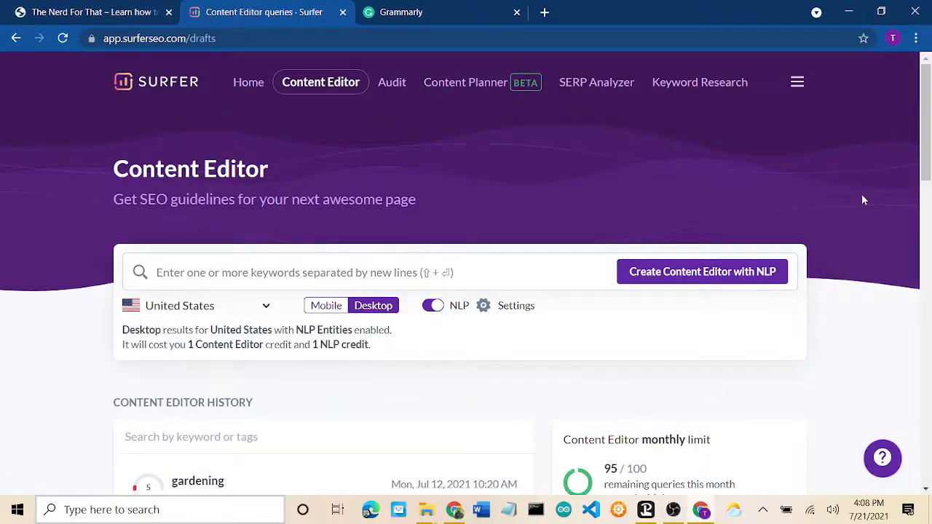
left_click_drag(928, 153, 916, 170)
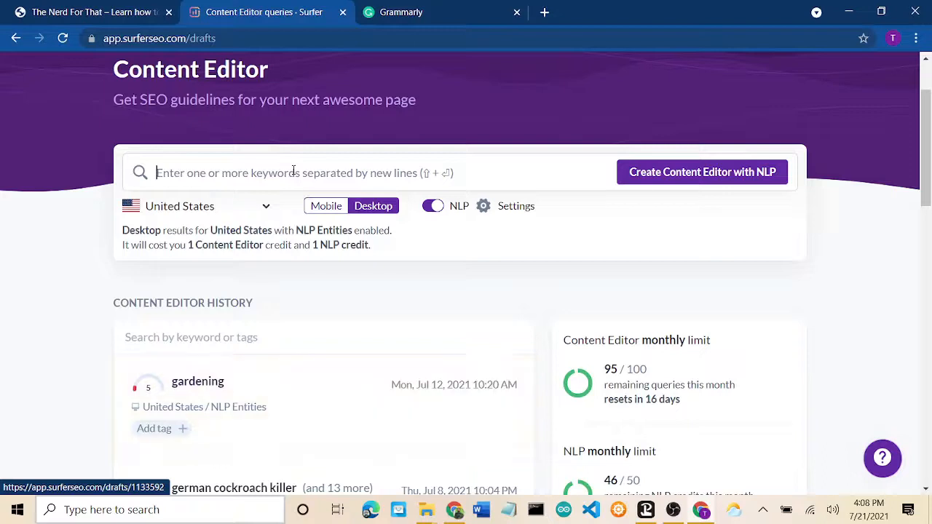
left_click(391, 174)
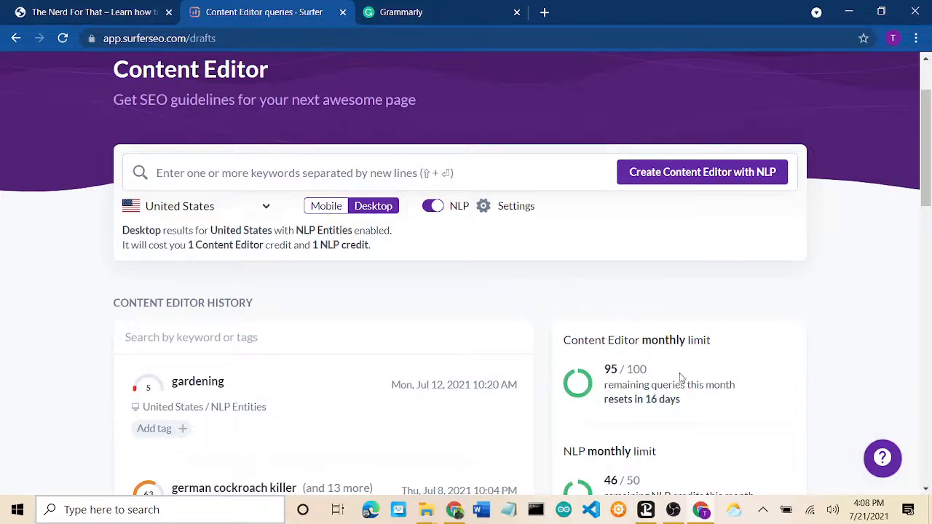
left_click(308, 391)
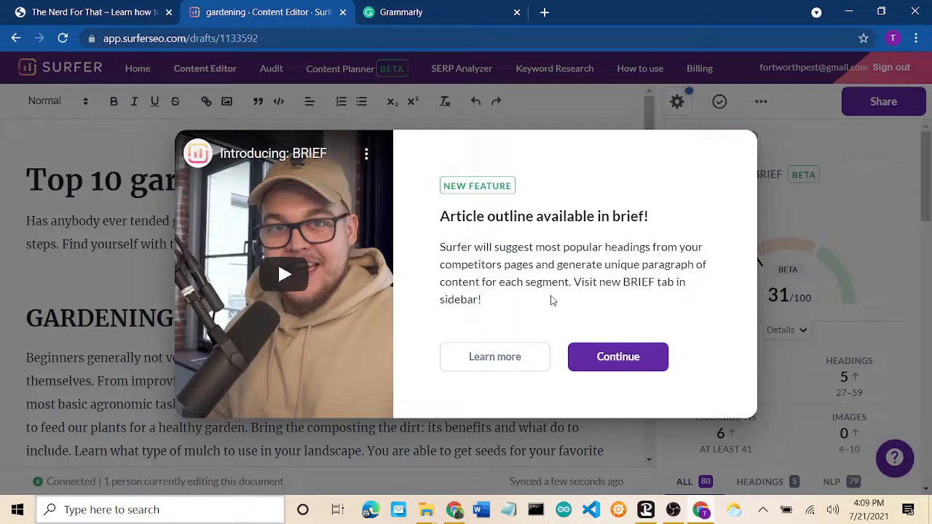
left_click(611, 362)
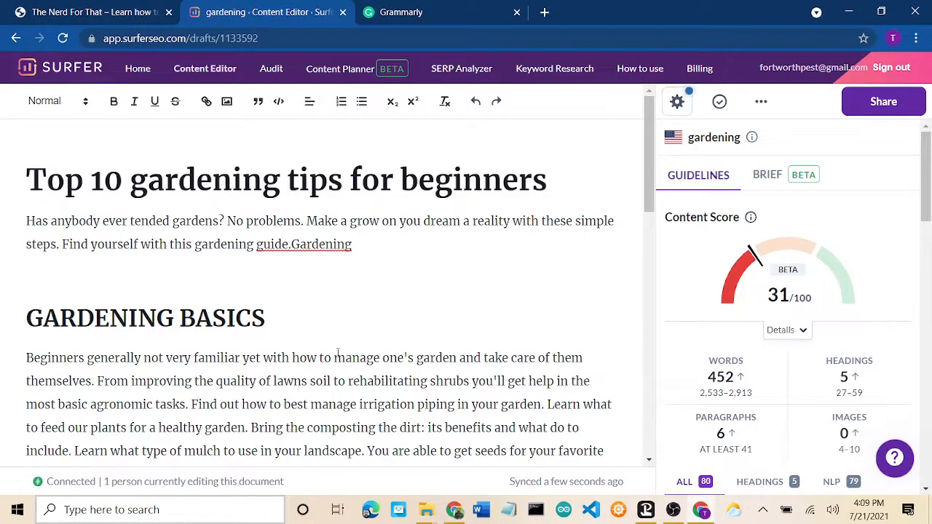
scroll(562, 248, "down", 7)
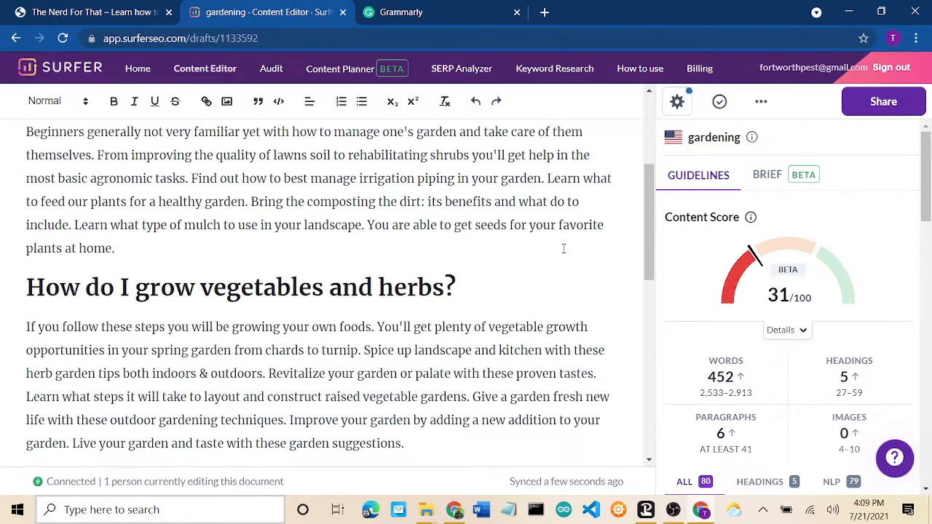
scroll(562, 248, "down", 4)
scroll(562, 246, "up", 15)
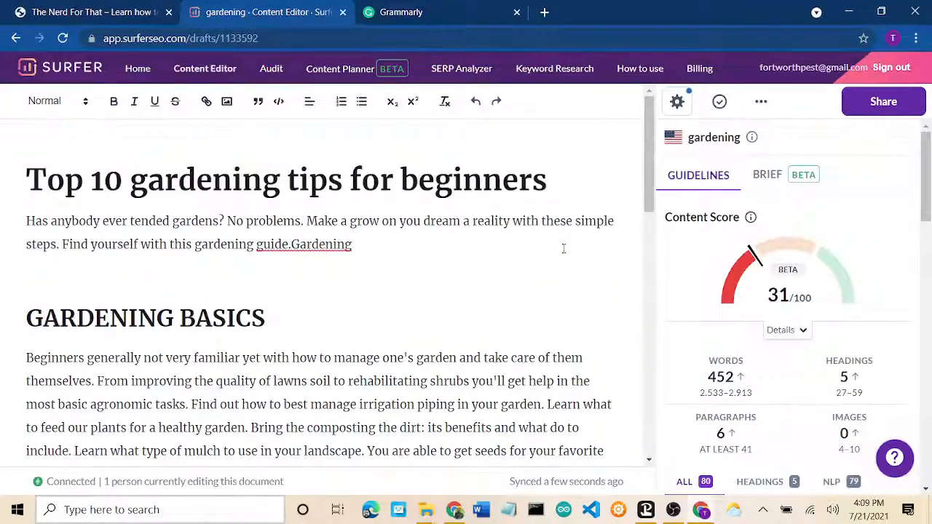
left_click(770, 178)
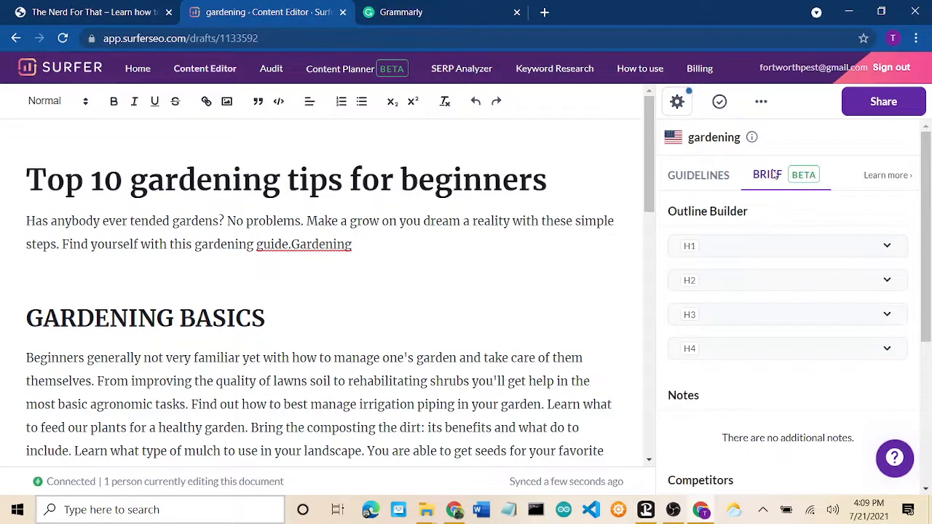
left_click(887, 248)
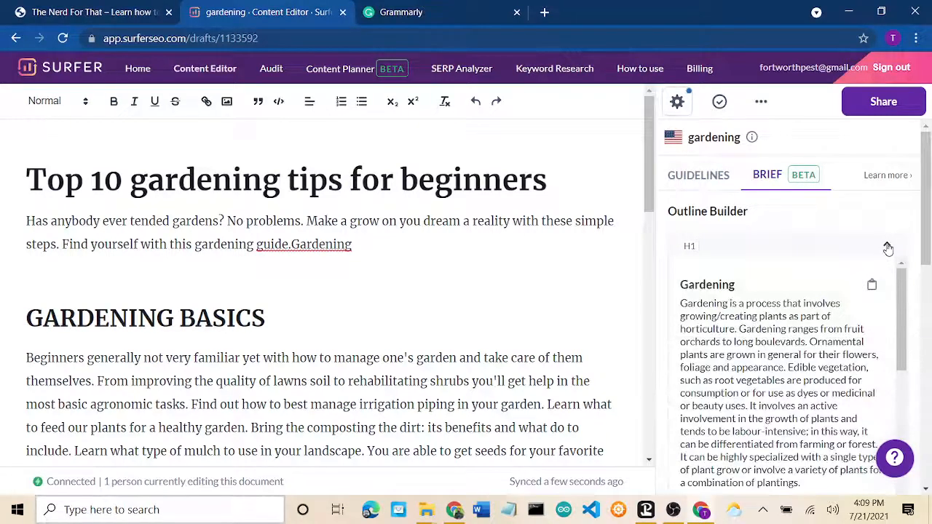
left_click(887, 248)
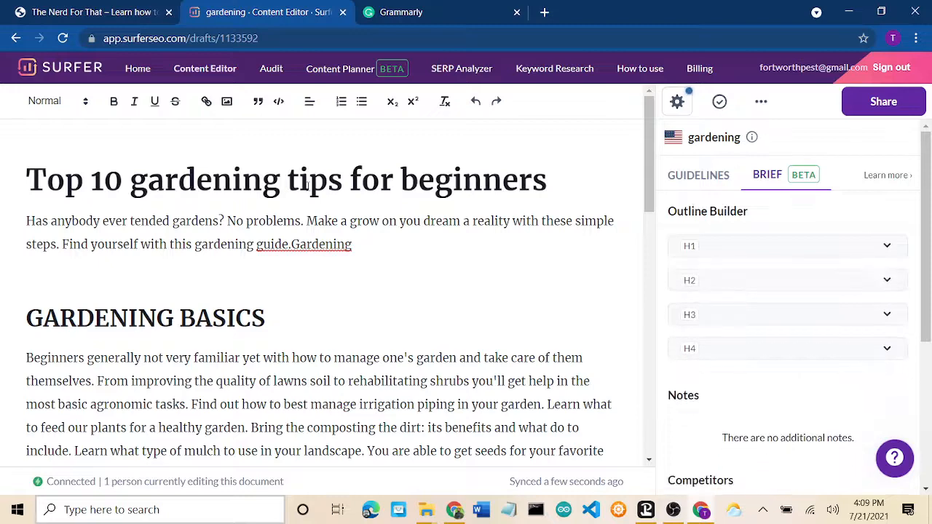
left_click(202, 72)
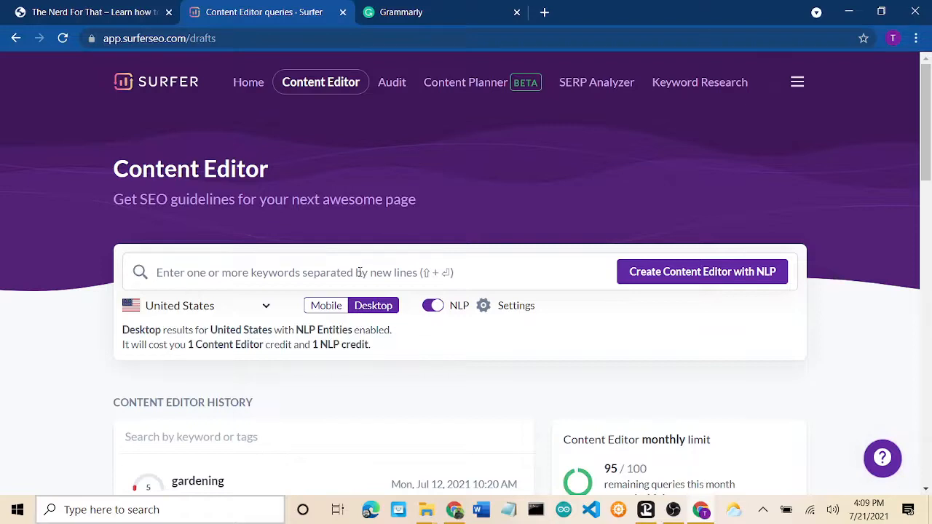
Step: Create a Content Editor with NLP for keyword 'seo' (United States), leaving 94/100 queries
type("bu")
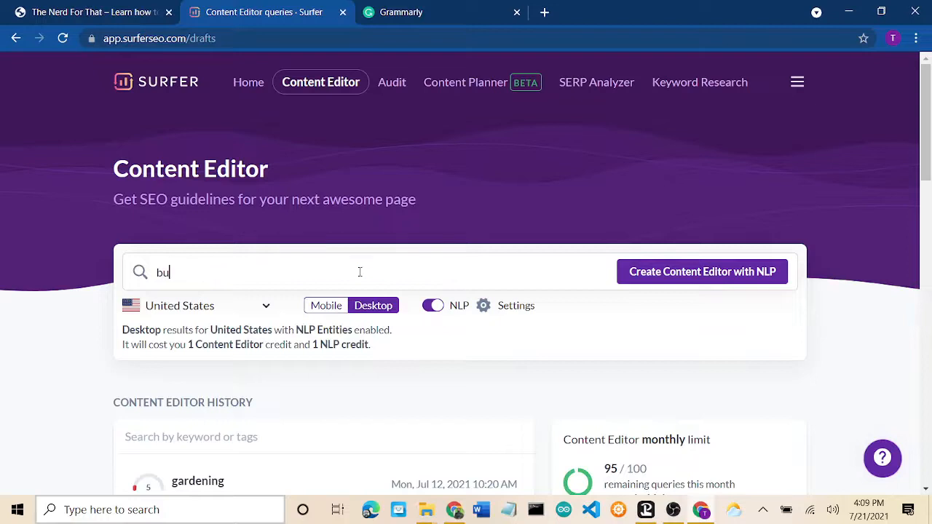
key("BackSpace")
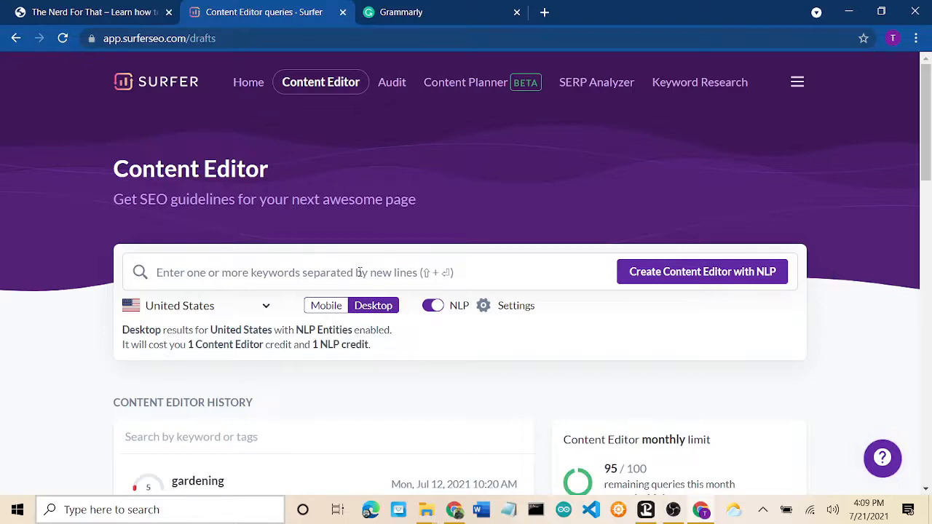
type("seo")
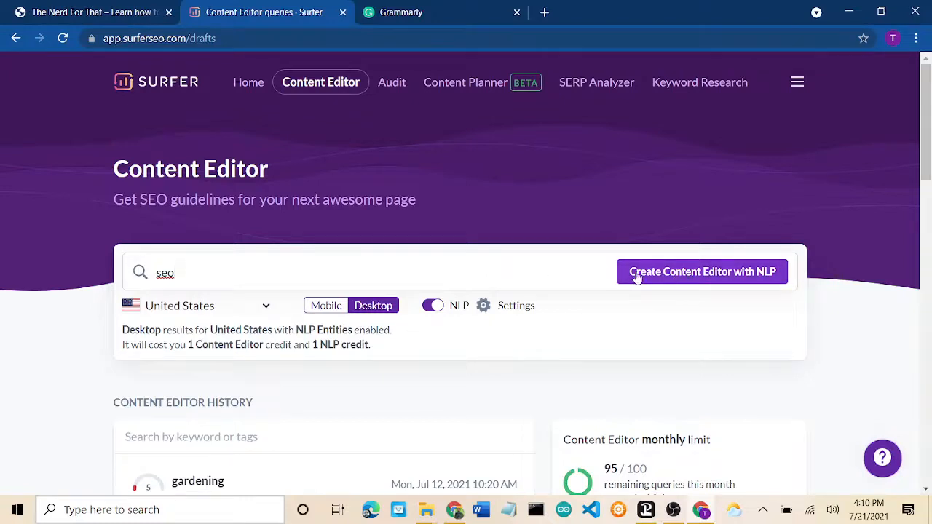
left_click(501, 309)
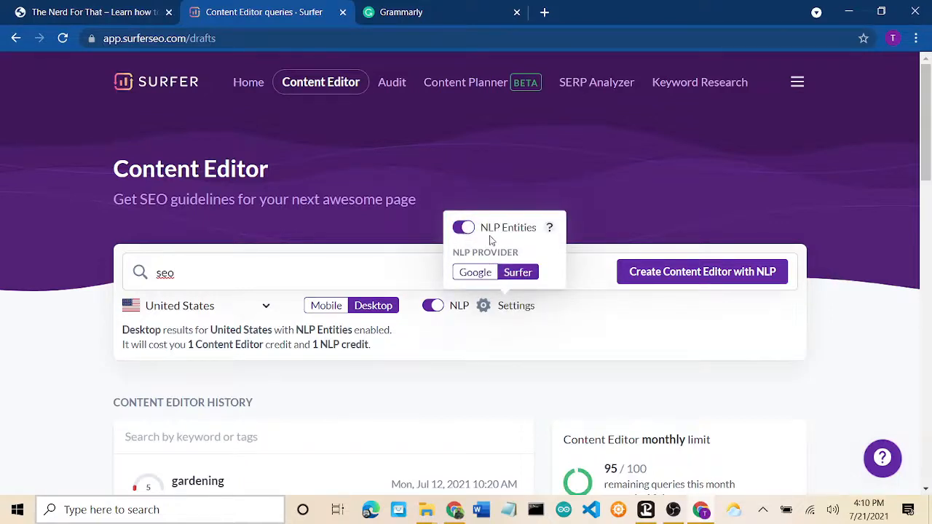
mouse_move(549, 233)
left_click(682, 274)
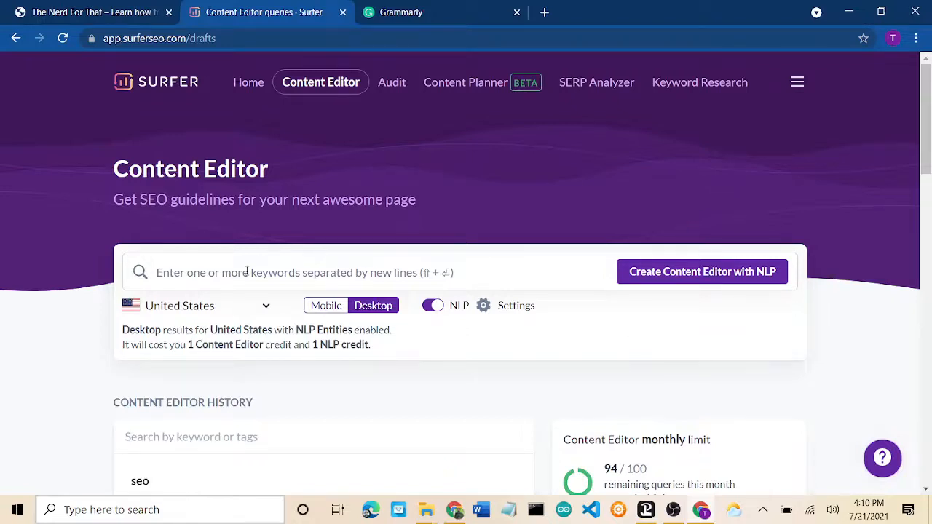
scroll(247, 270, "down", 2)
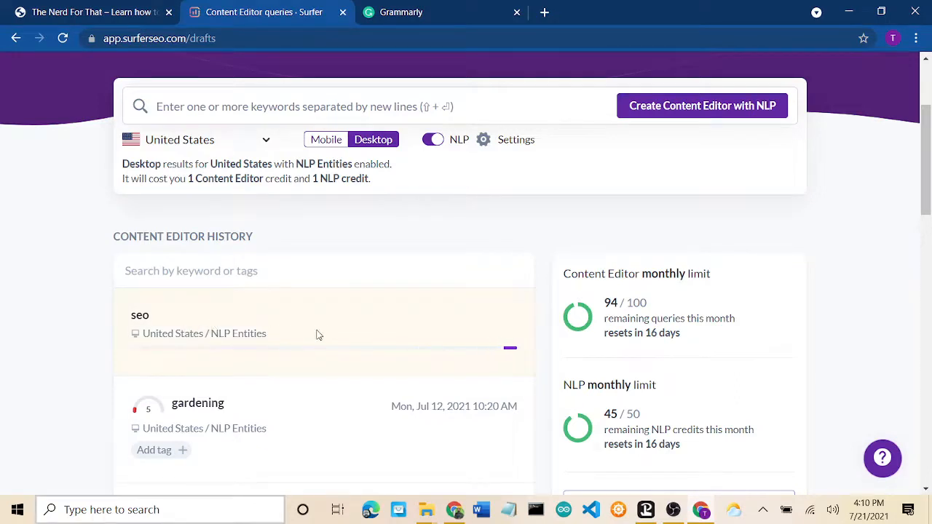
scroll(316, 333, "down", 1)
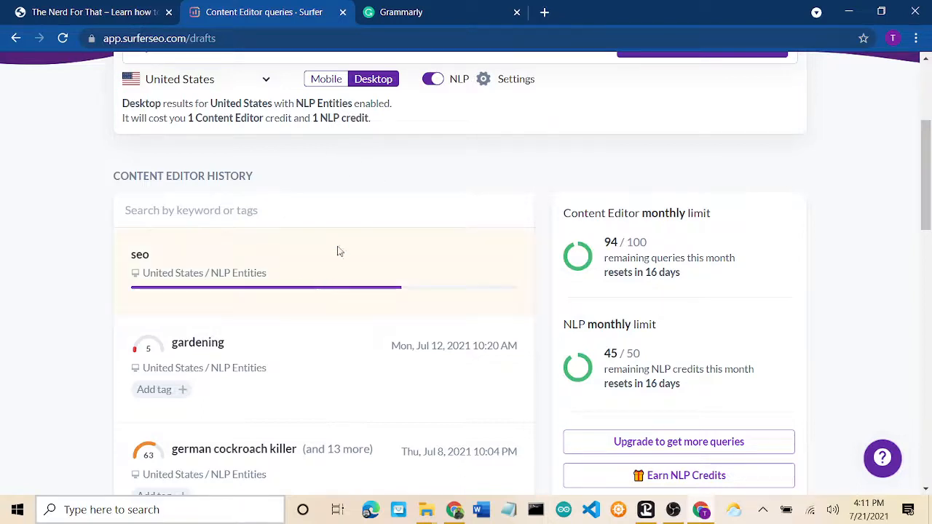
Step: Switch to Grammarly and start a New document from the My Grammarly dashboard
left_click(442, 14)
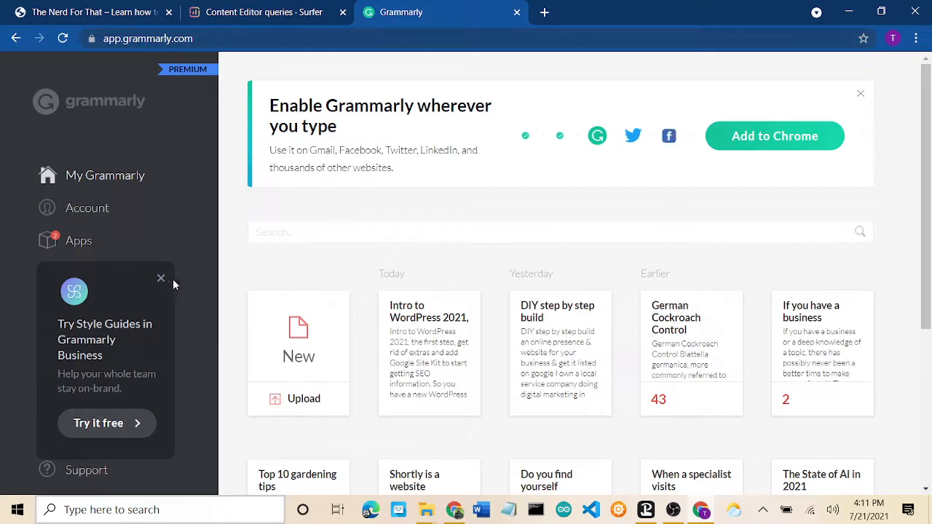
left_click(299, 340)
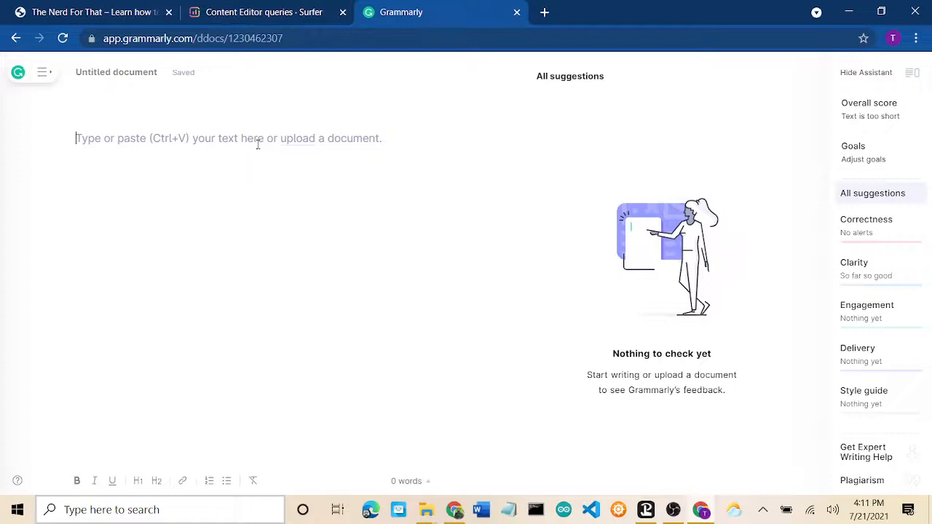
Step: Type 'hello world', confirm it is 100% original, then overwrite it with 'welcome to facebook'
left_click(337, 137)
type("t")
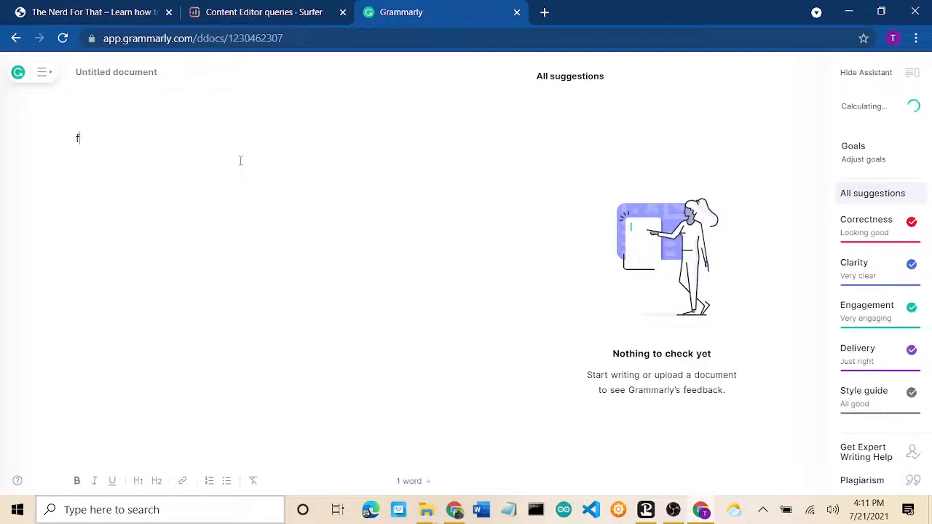
key("BackSpace")
type("hello world")
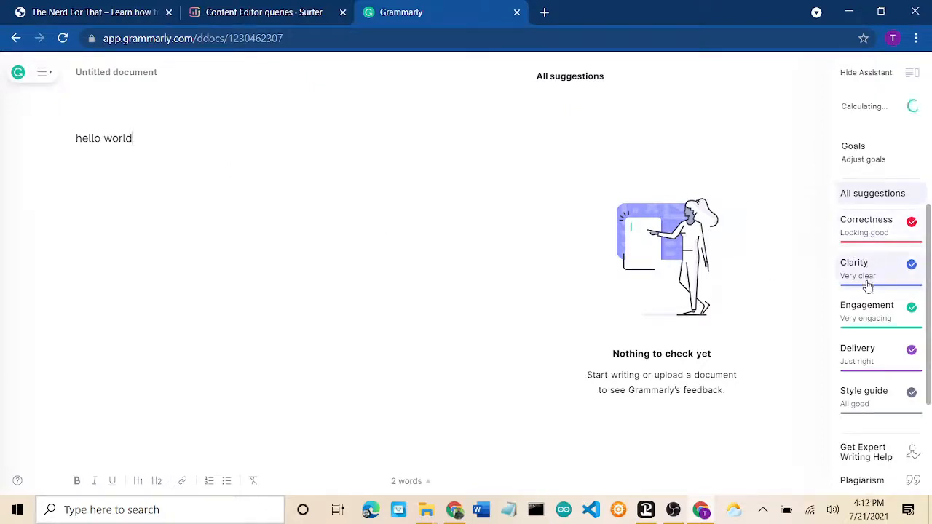
left_click(859, 488)
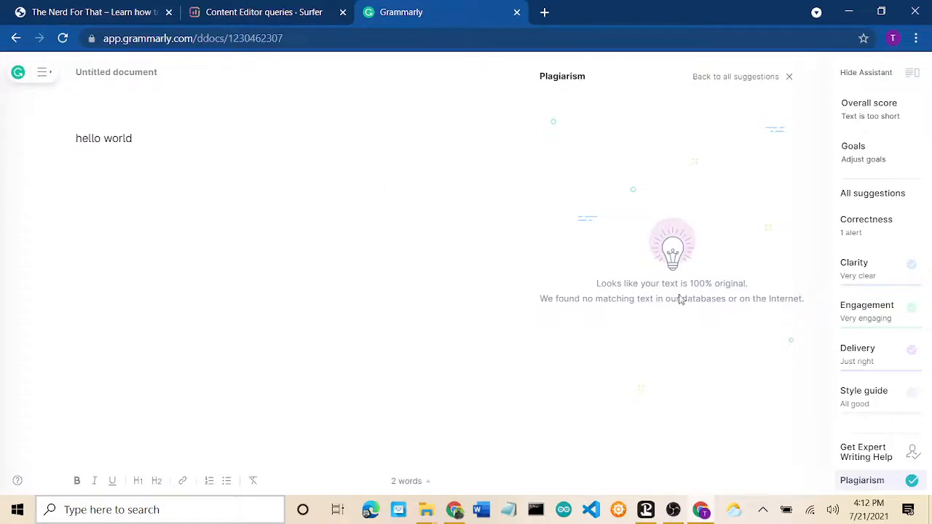
triple_click(124, 136)
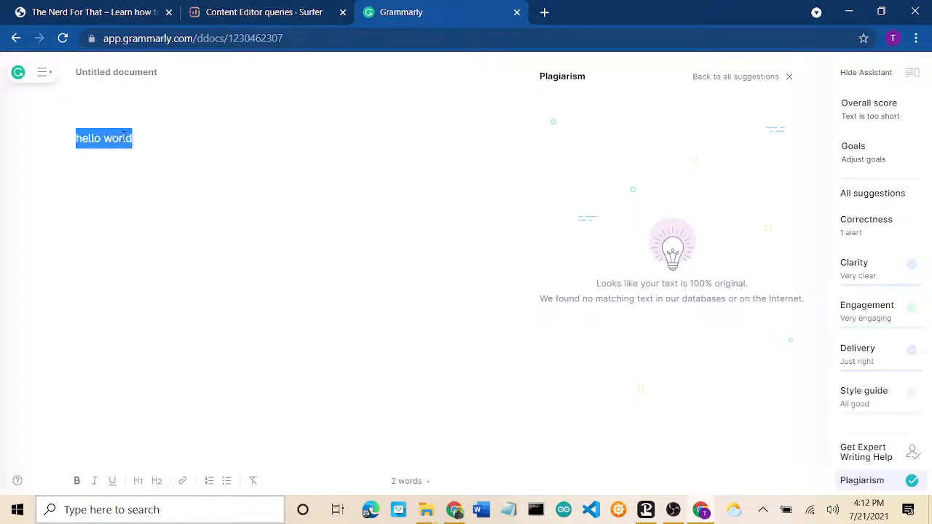
type("welcome")
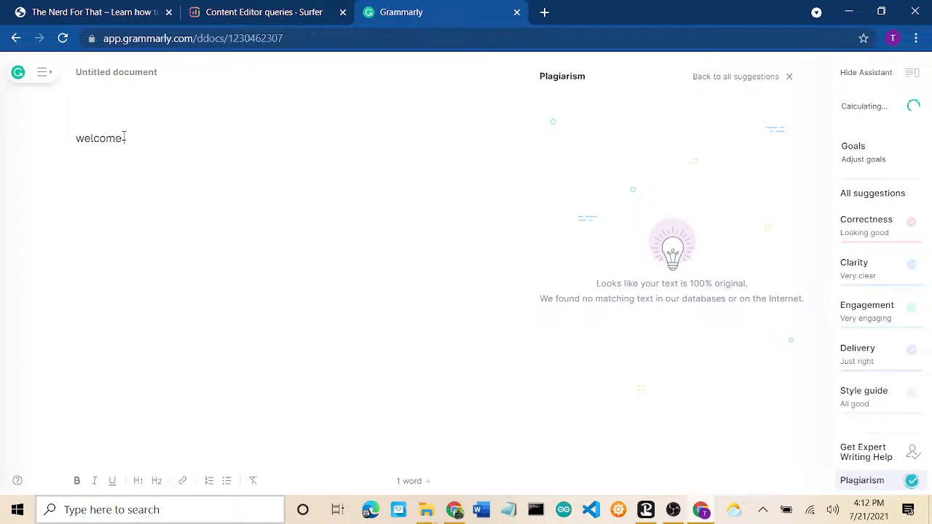
type(" to facebook")
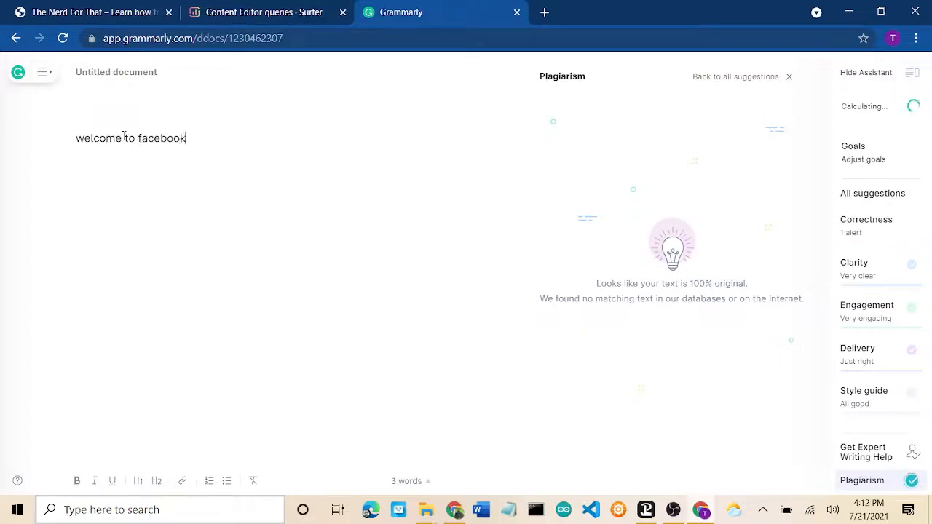
Step: End the 'welcome to facebook' line and review then close the Overall score report
key("Return")
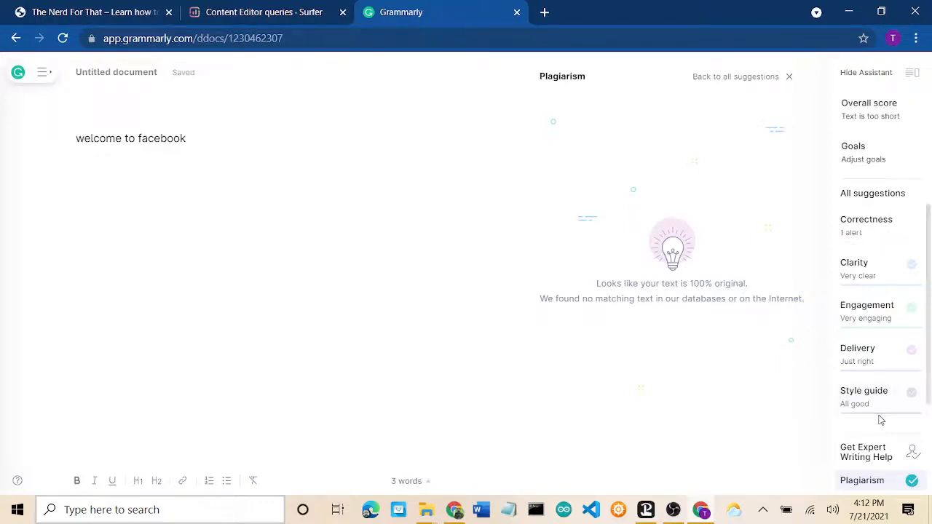
left_click(870, 117)
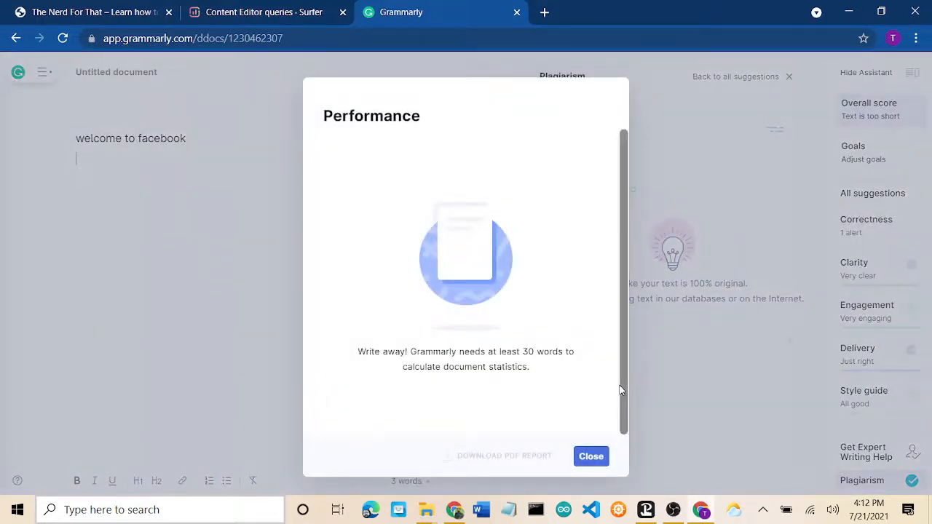
left_click(591, 457)
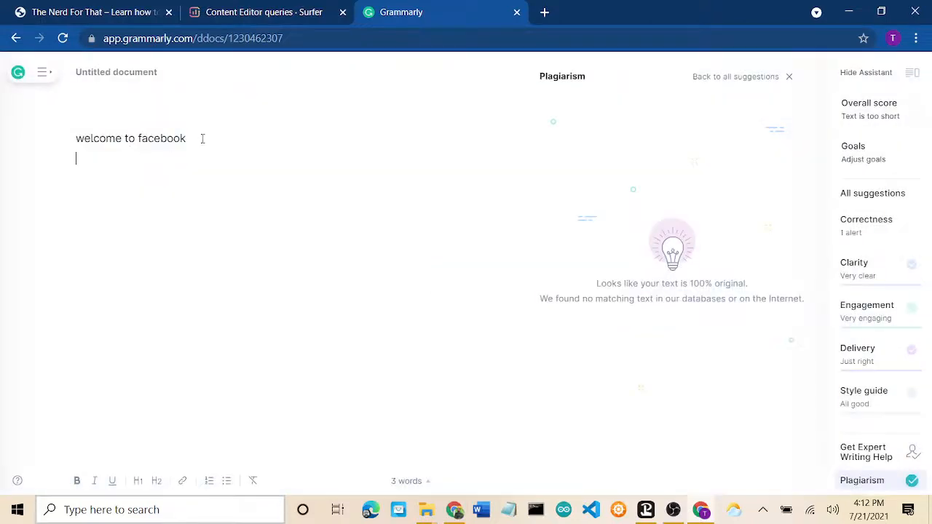
Step: Delete the 'welcome to facebook' line and return to the Surfer queries page
left_click_drag(203, 139, 50, 140)
key("BackSpace")
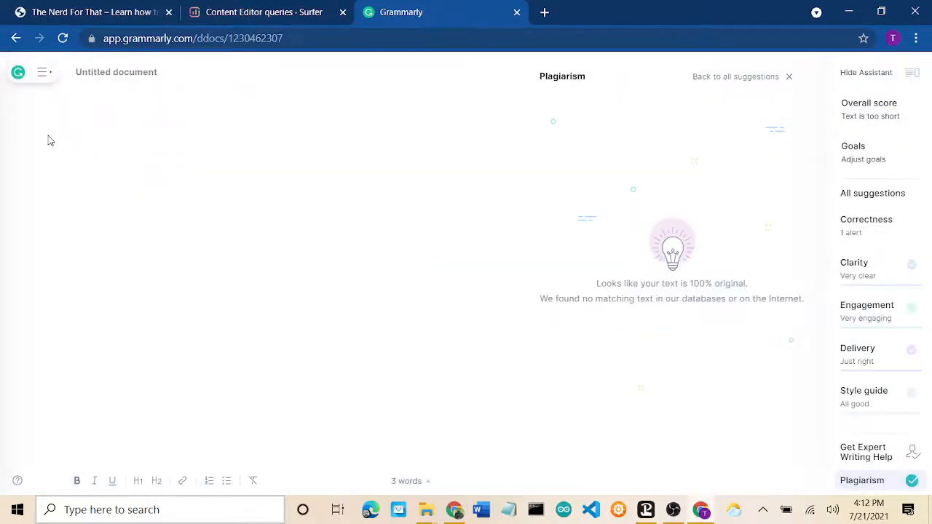
left_click(279, 13)
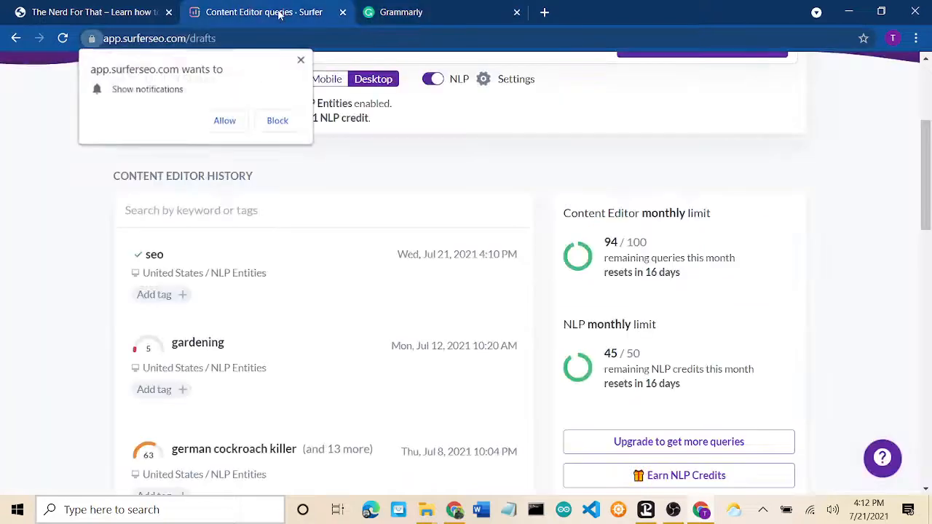
Step: Search Google for 'surferseo' in a new Chrome tab
left_click(435, 9)
left_click(544, 11)
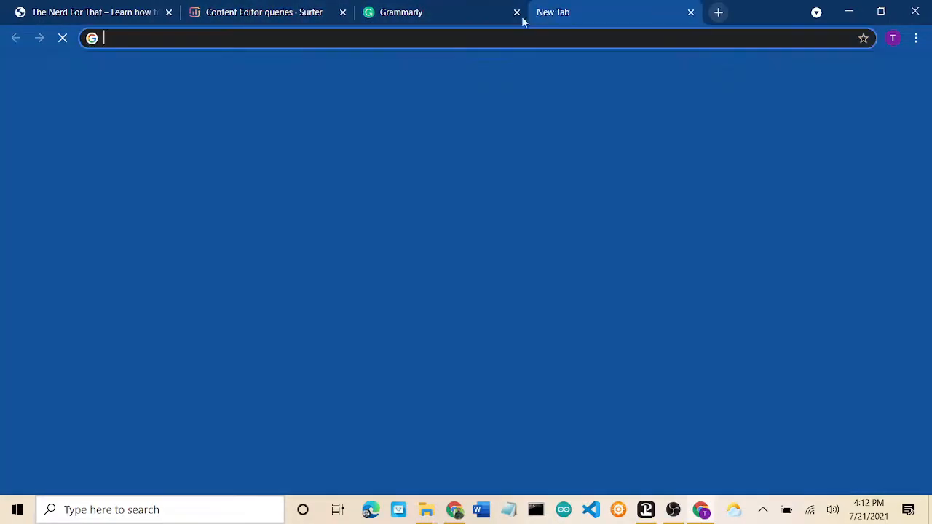
left_click(394, 40)
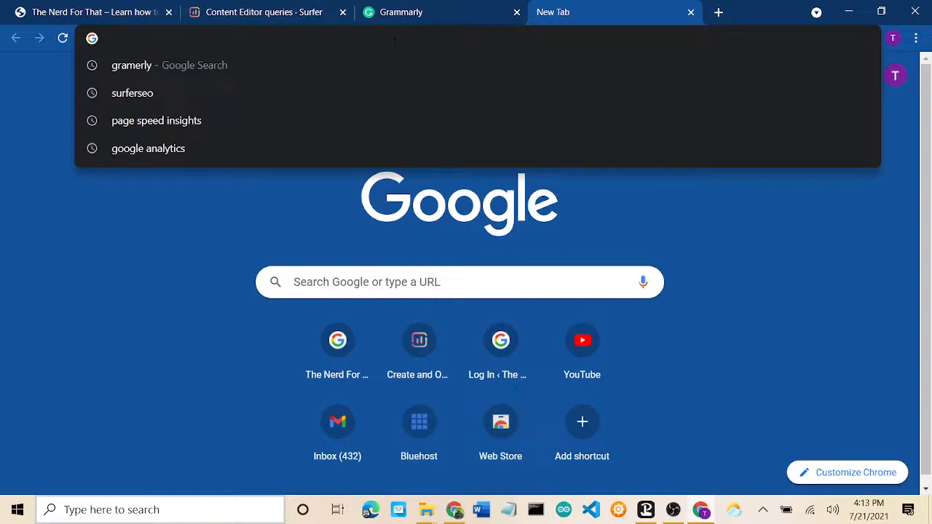
left_click(354, 92)
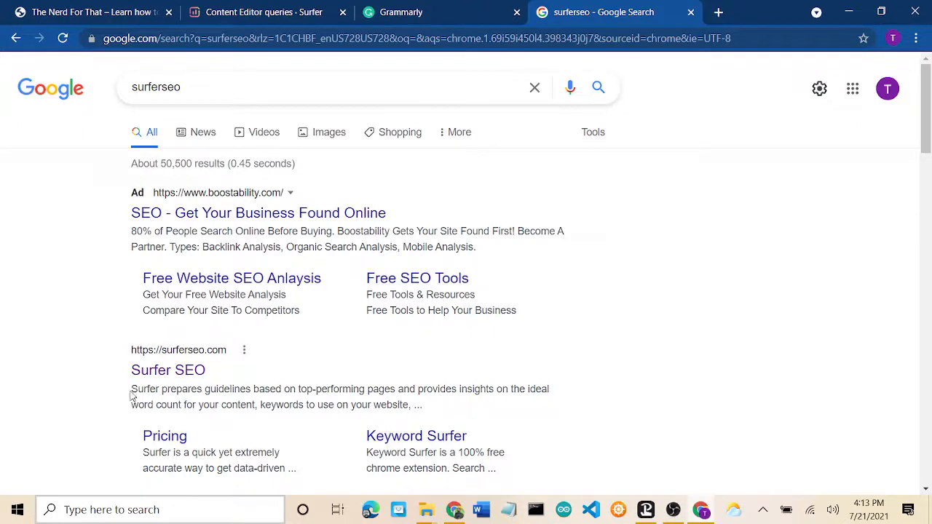
Step: Copy the Surfer SEO result's description and go back to the Grammarly document
left_click_drag(133, 391, 409, 405)
right_click(383, 390)
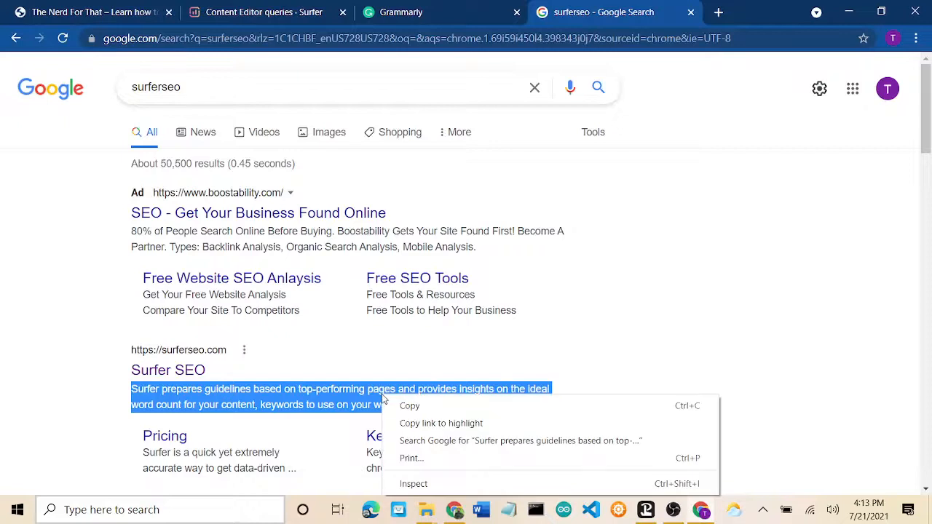
left_click(403, 405)
left_click(427, 11)
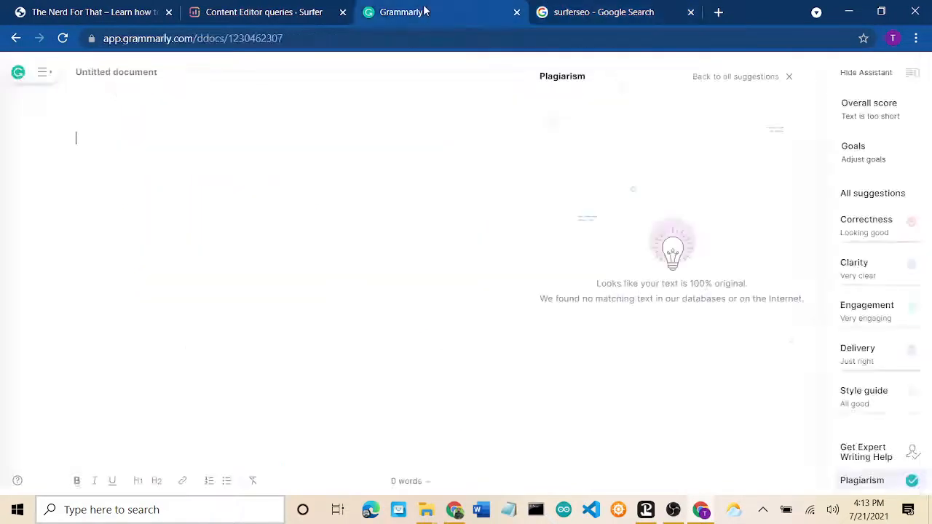
Step: Paste the copied Surfer description into the Grammarly document
right_click(289, 219)
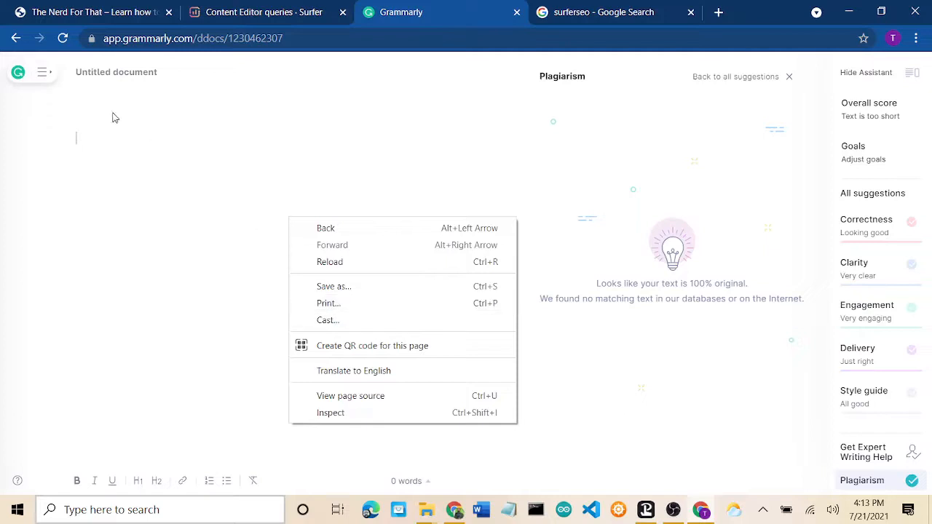
left_click(93, 140)
right_click(93, 141)
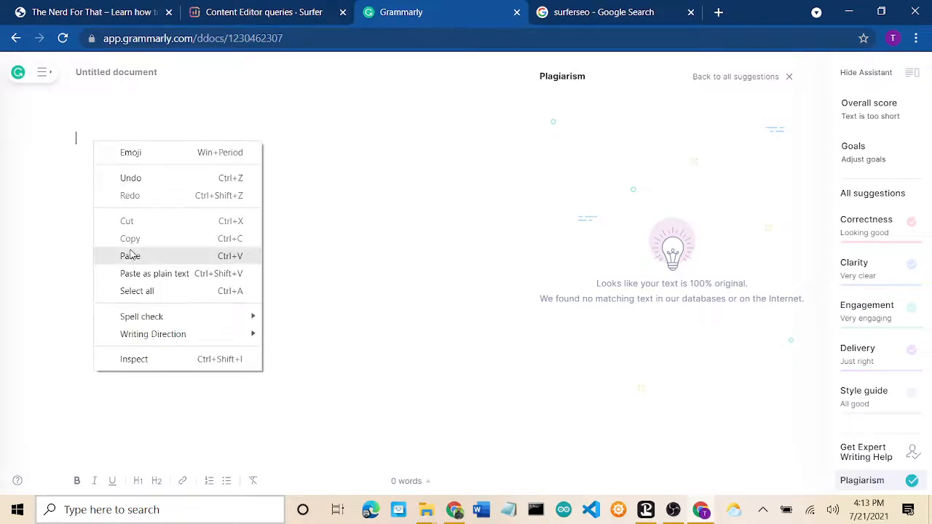
left_click(131, 256)
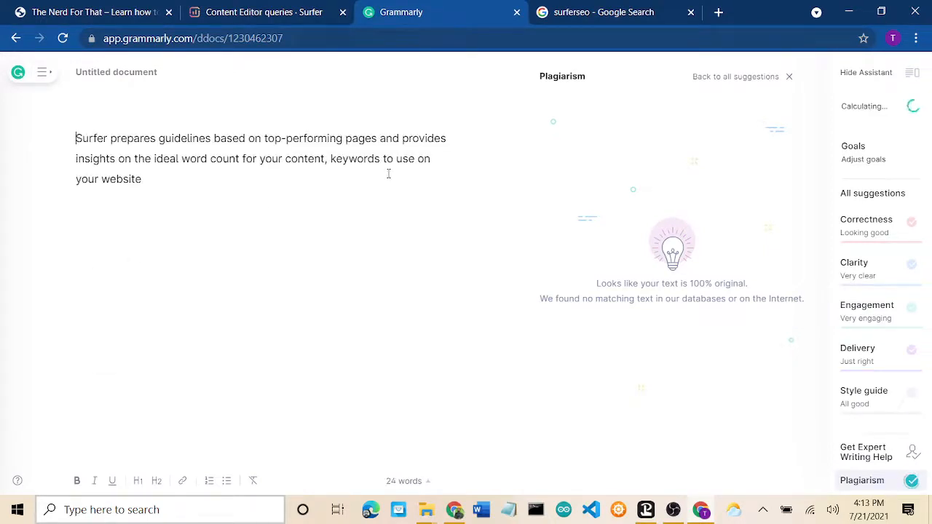
Step: Check the Overall score, then expand the 100% plagiarism match with surferseo.com
left_click(871, 108)
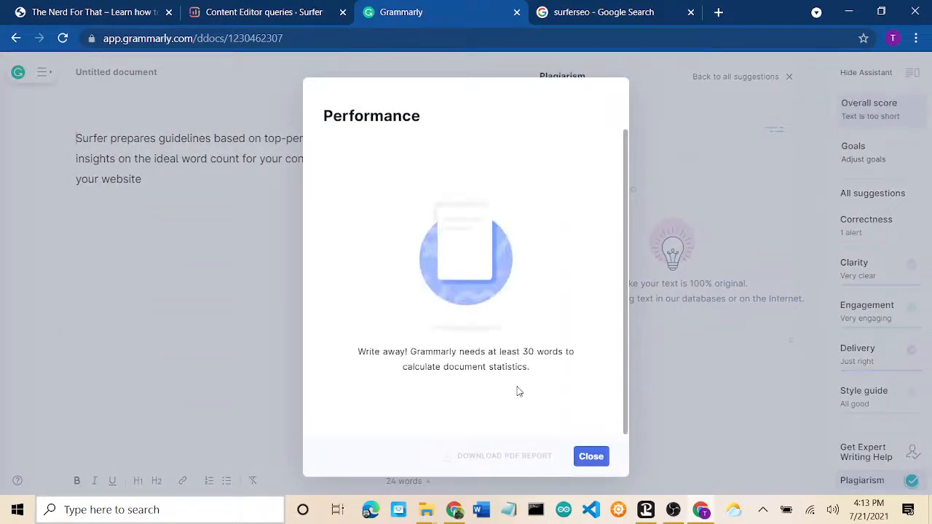
left_click(590, 457)
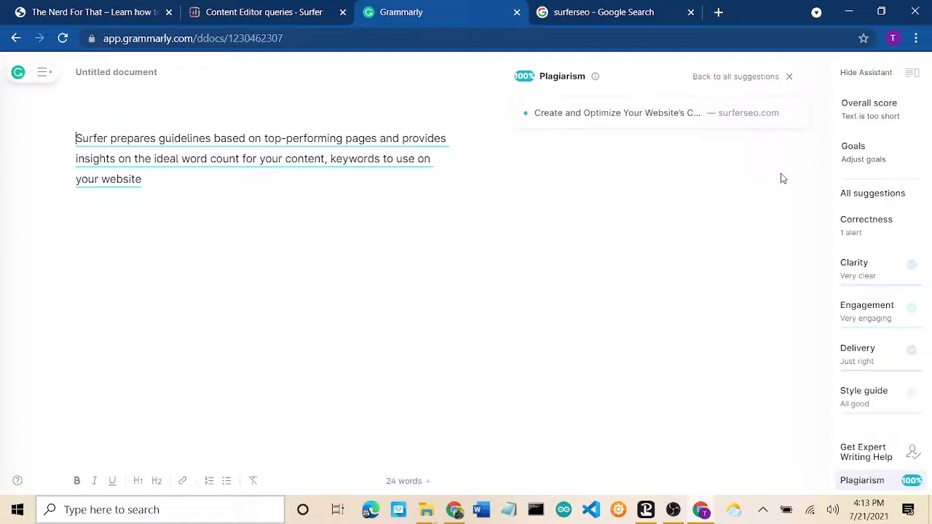
left_click(615, 117)
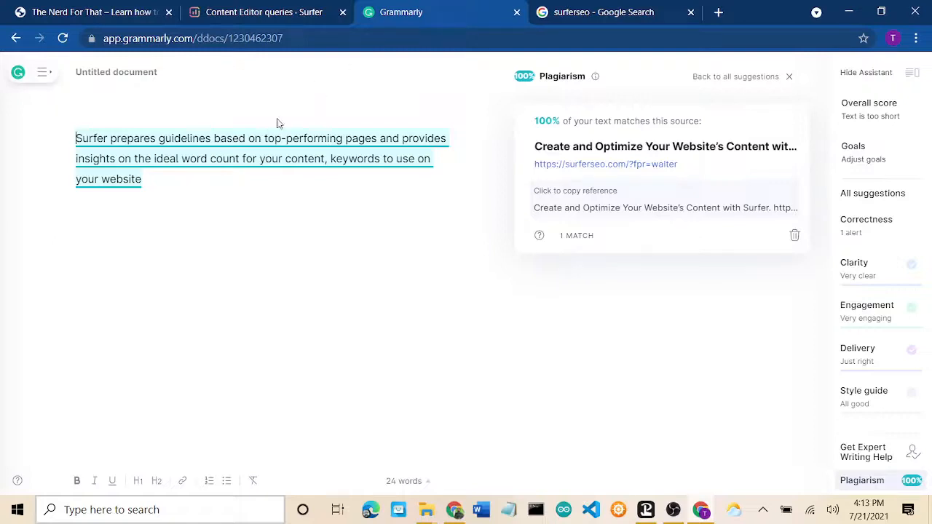
Step: Allow Surfer notifications and open the 'seo' entry from Content Editor History
left_click(273, 13)
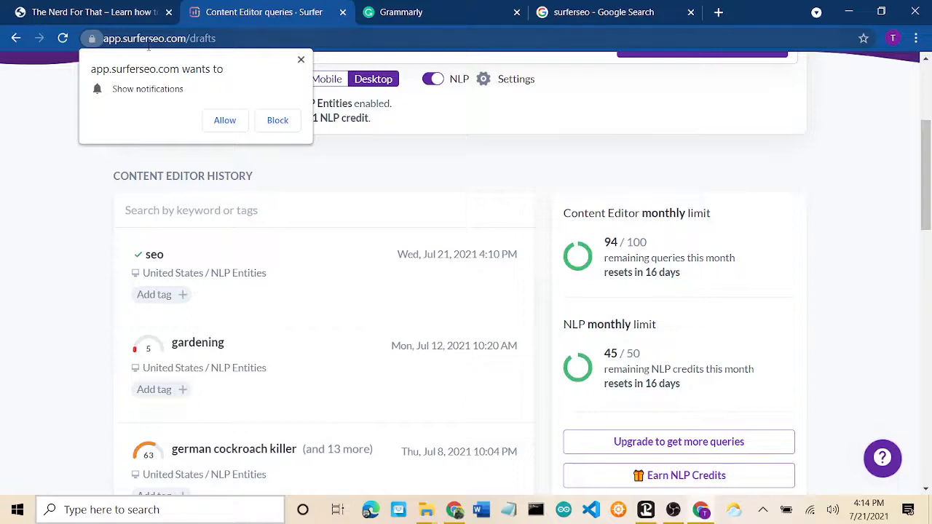
left_click(226, 121)
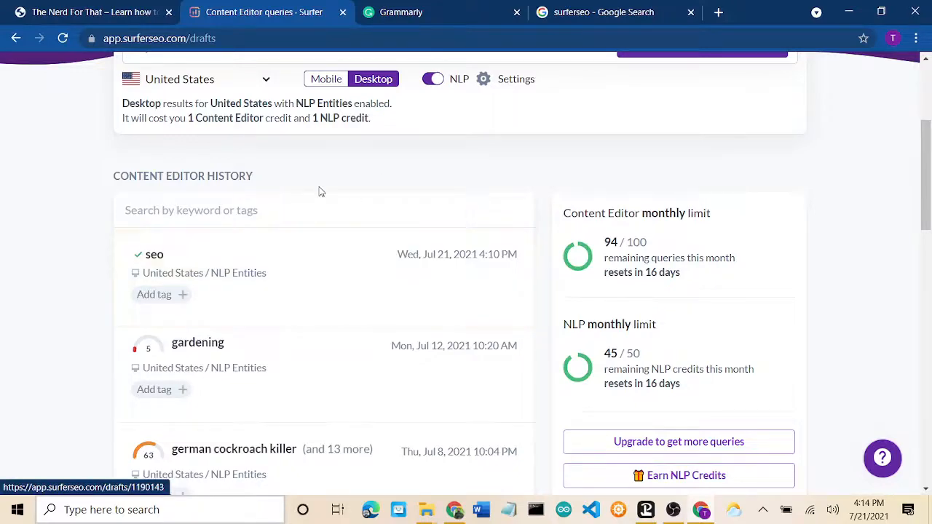
scroll(321, 192, "up", 3)
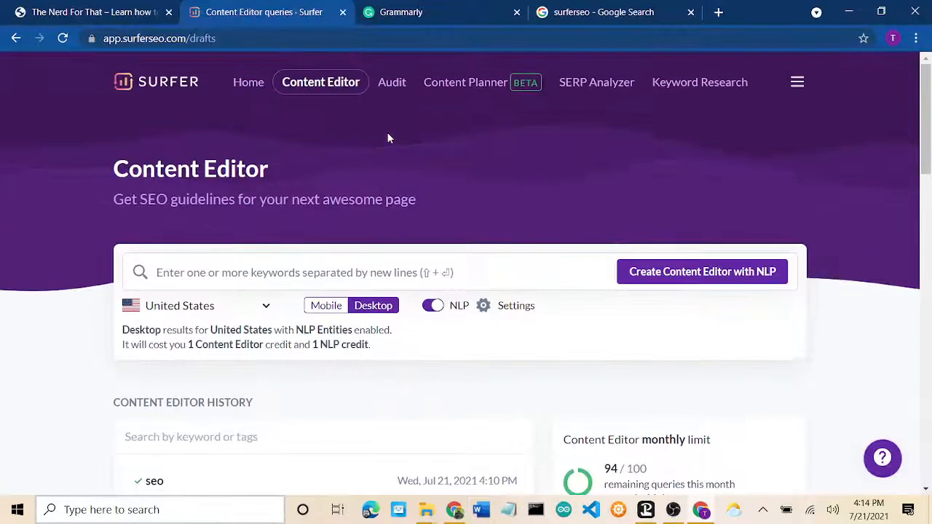
scroll(386, 138, "down", 4)
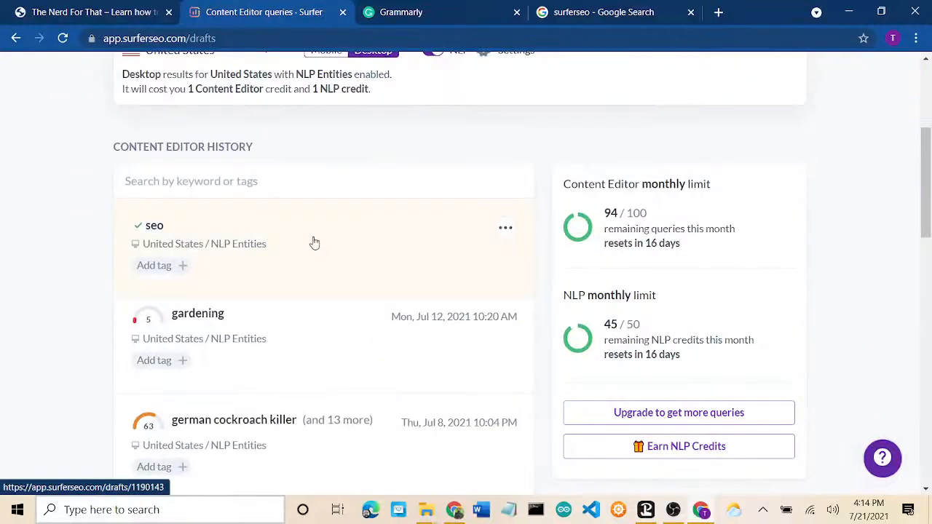
left_click(315, 243)
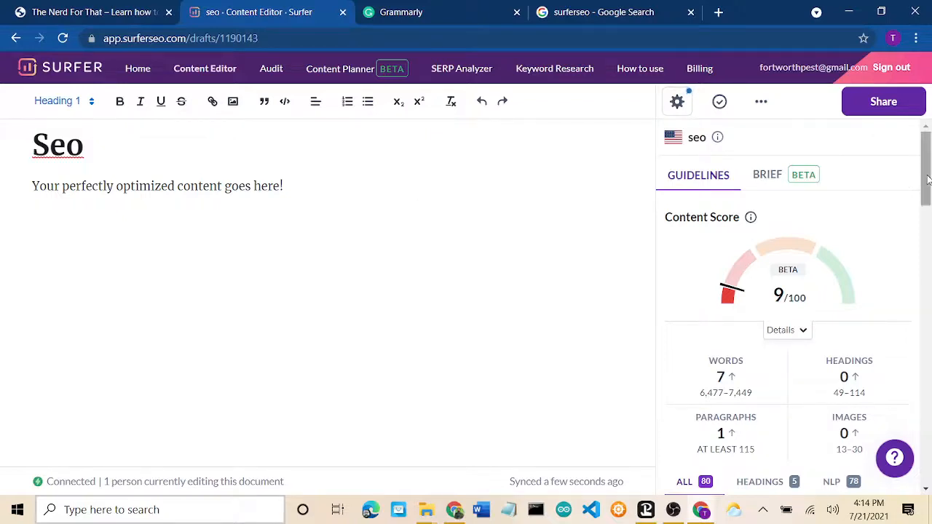
Step: Review the heading keyword suggestions, then the NLP terms with their usage ranges
left_click_drag(927, 179, 928, 204)
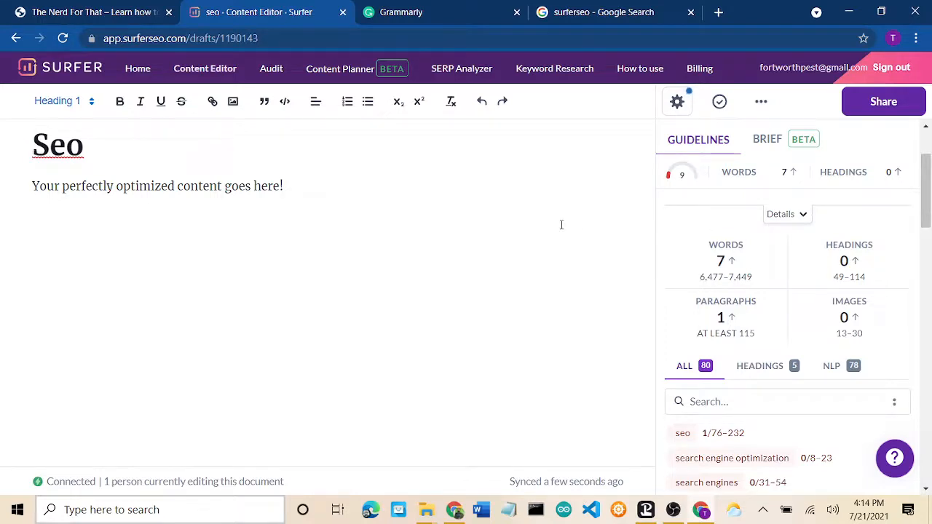
mouse_move(698, 281)
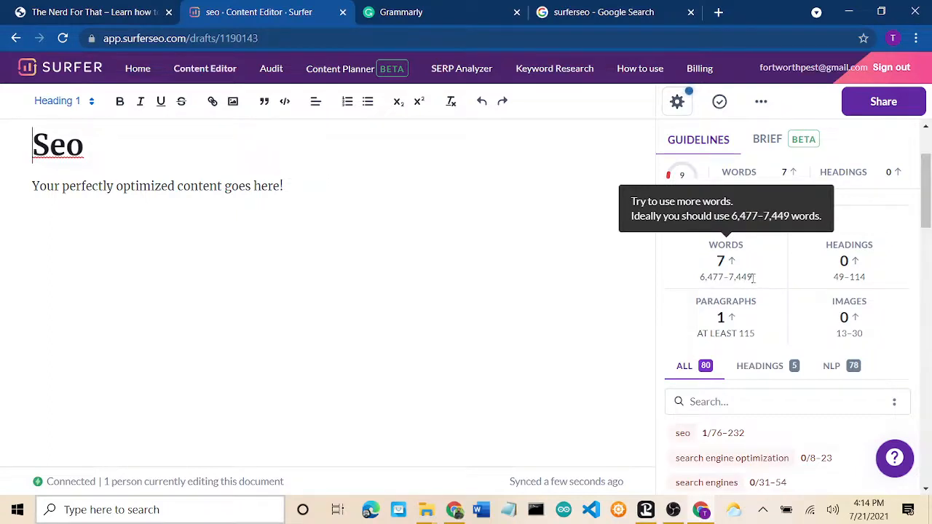
mouse_move(856, 278)
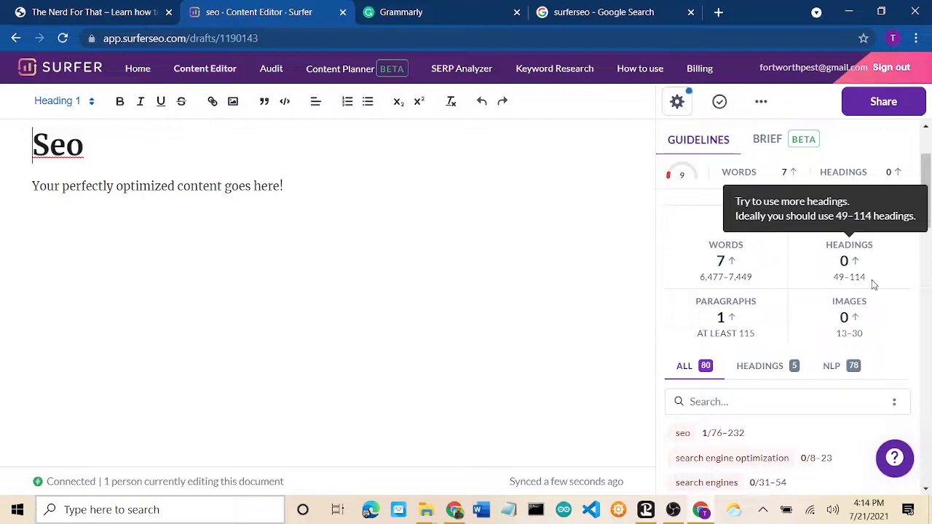
mouse_move(692, 316)
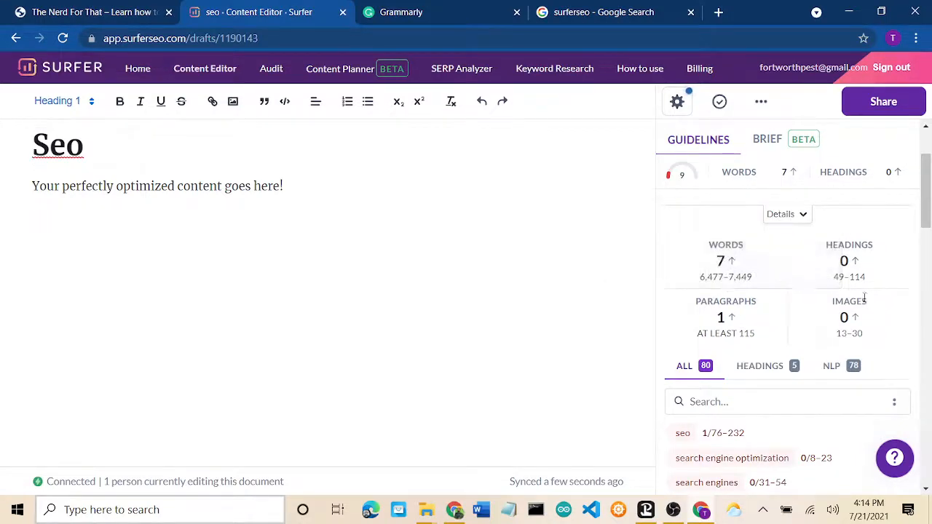
mouse_move(838, 332)
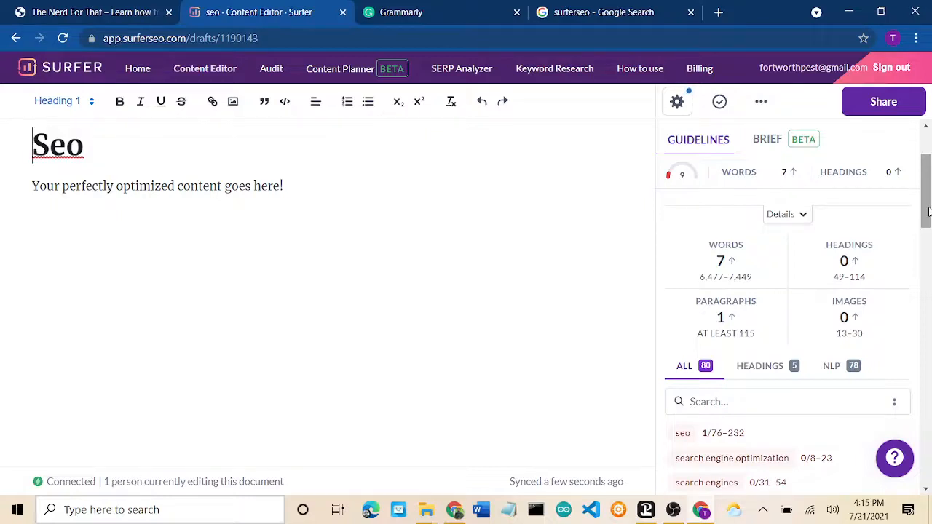
left_click_drag(928, 211, 928, 240)
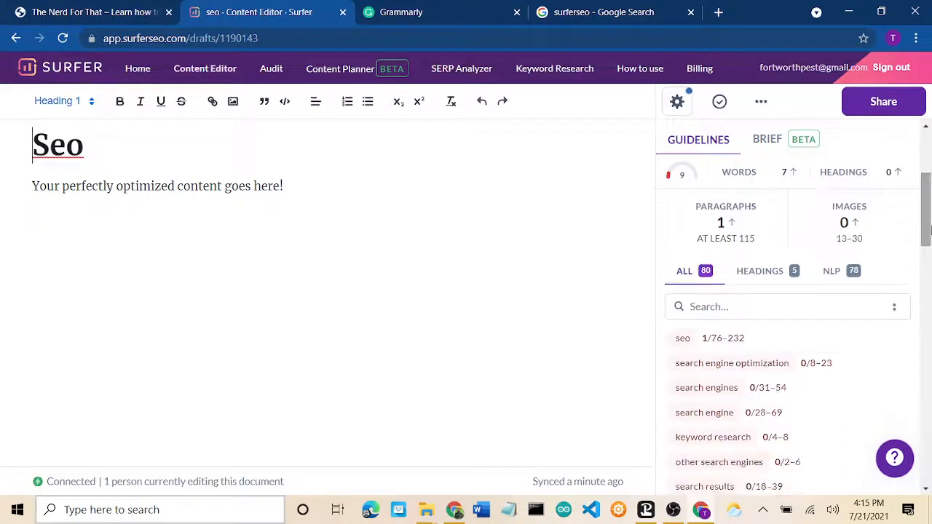
left_click(755, 280)
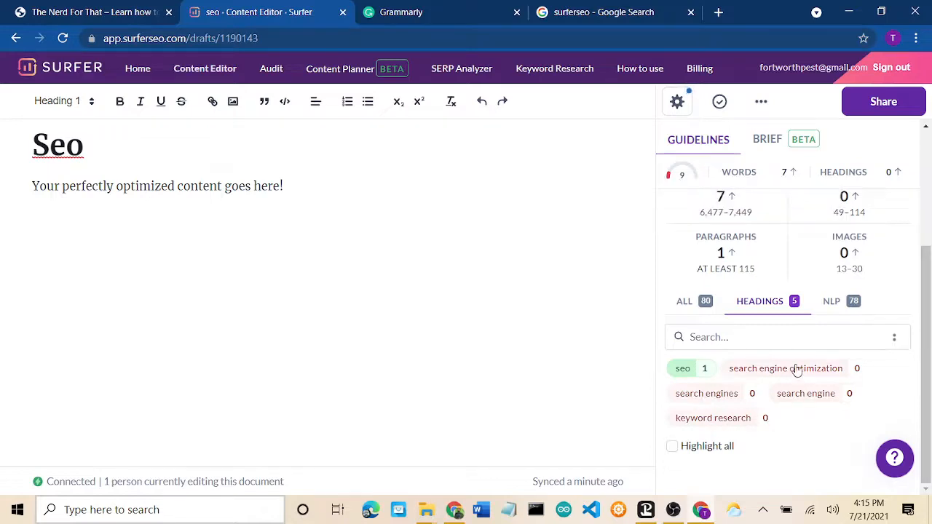
left_click(835, 305)
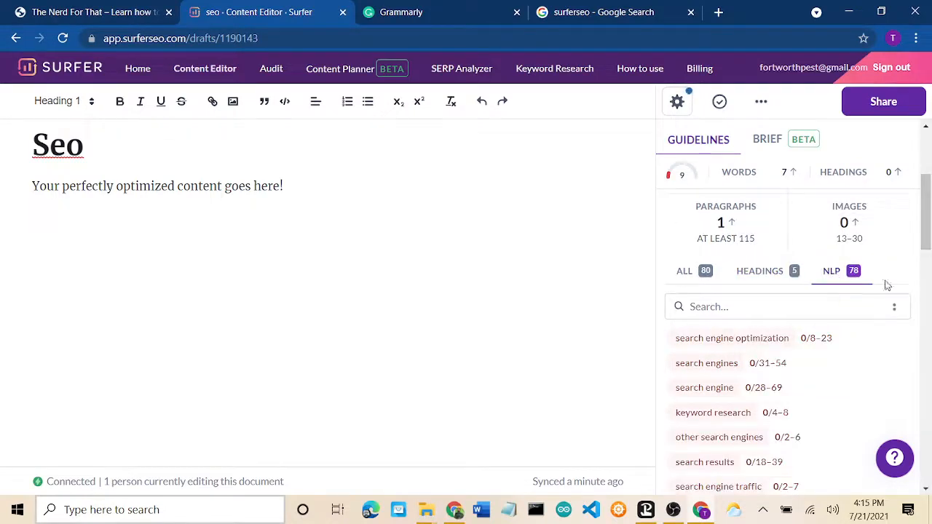
left_click_drag(929, 226, 929, 190)
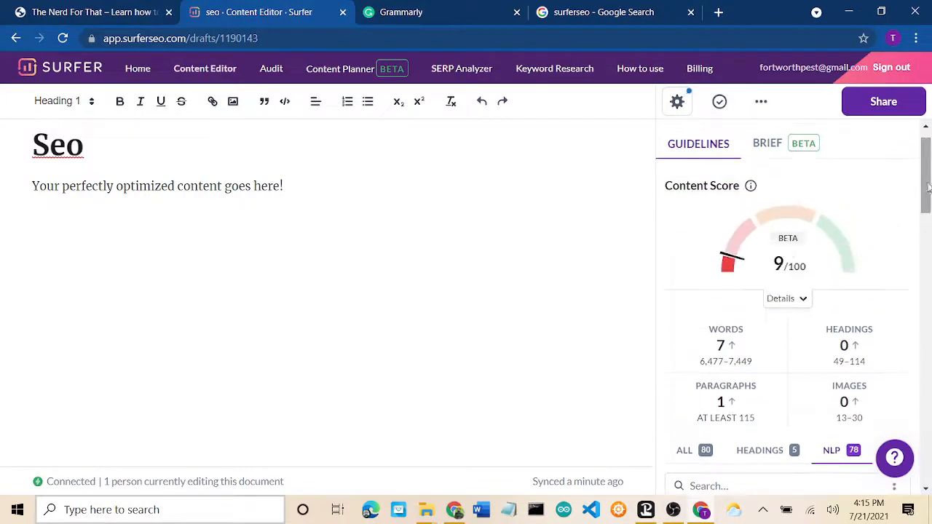
Step: Show the Brief with its H1–H4 Outline Builder, notes and competitor links
left_click(765, 145)
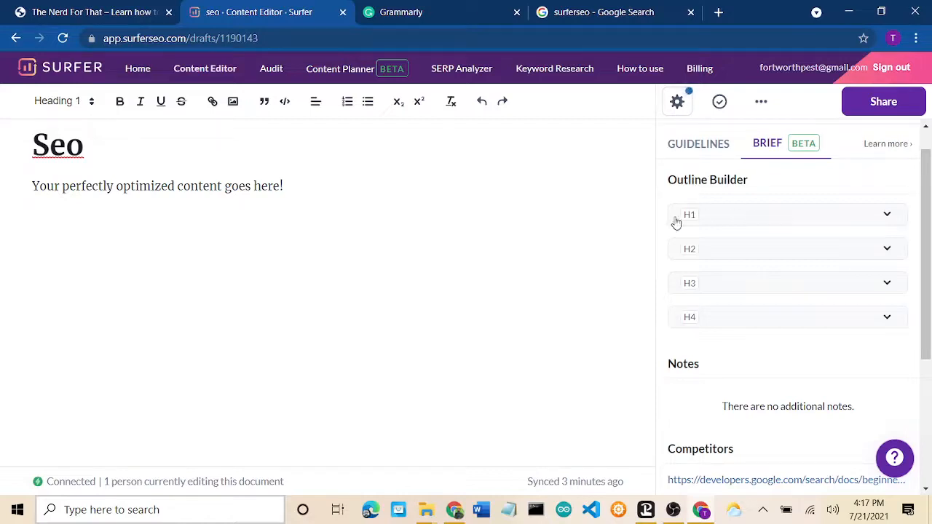
Step: Expand the H1 outline section and read its suggested headings down to 'What is SEO?'
left_click(887, 217)
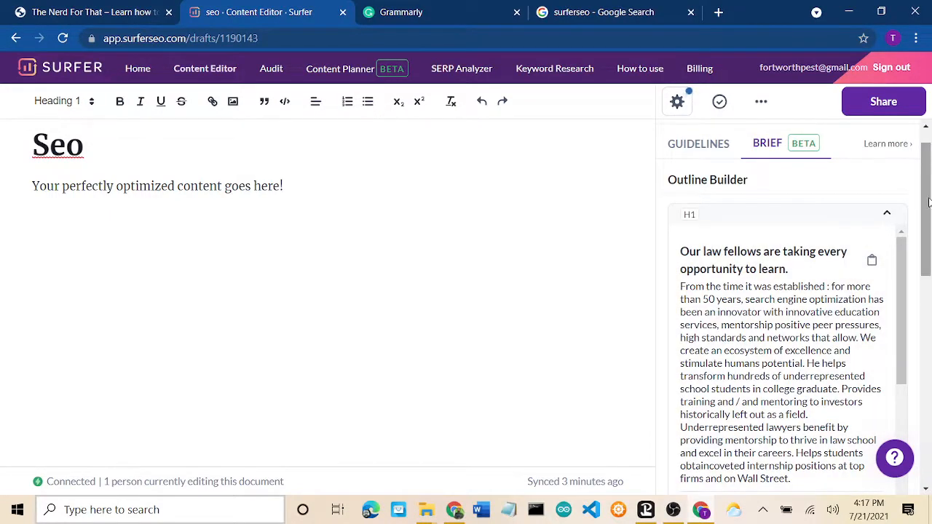
scroll(929, 202, "down", 1)
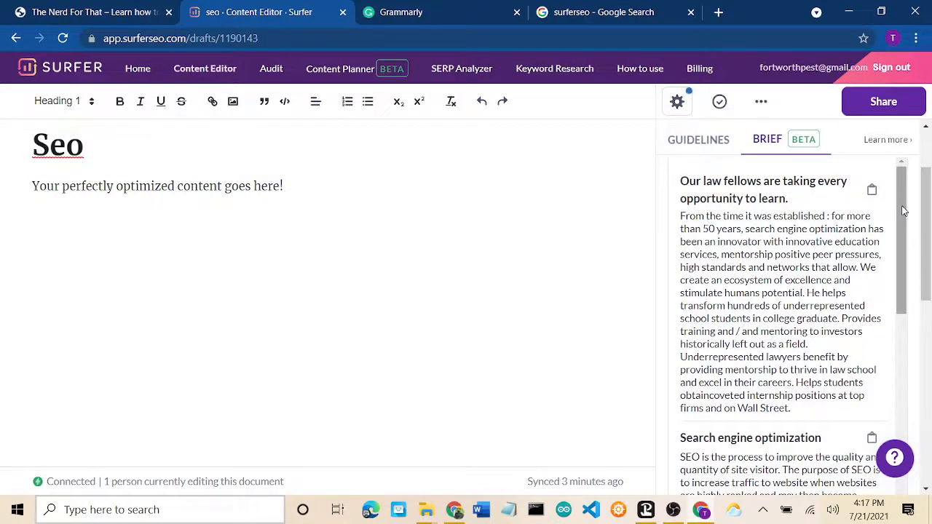
left_click_drag(902, 211, 901, 318)
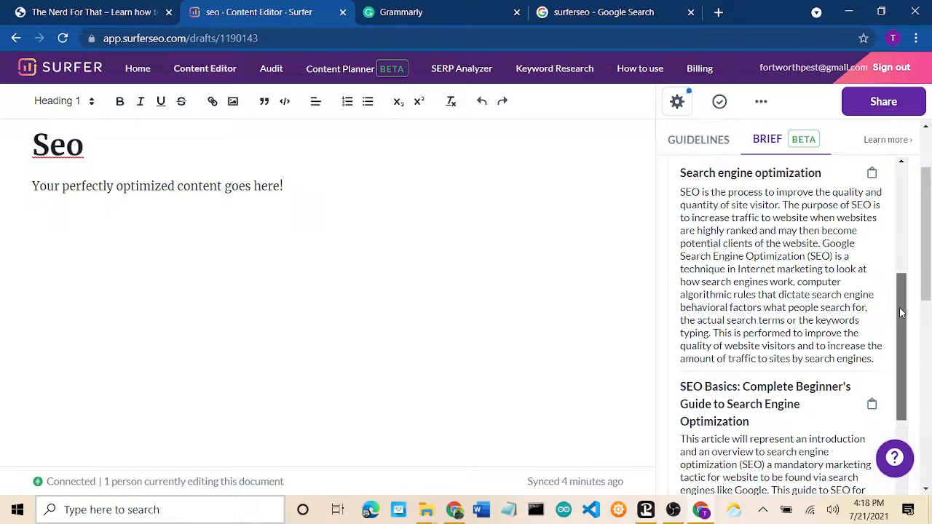
left_click_drag(901, 311, 901, 396)
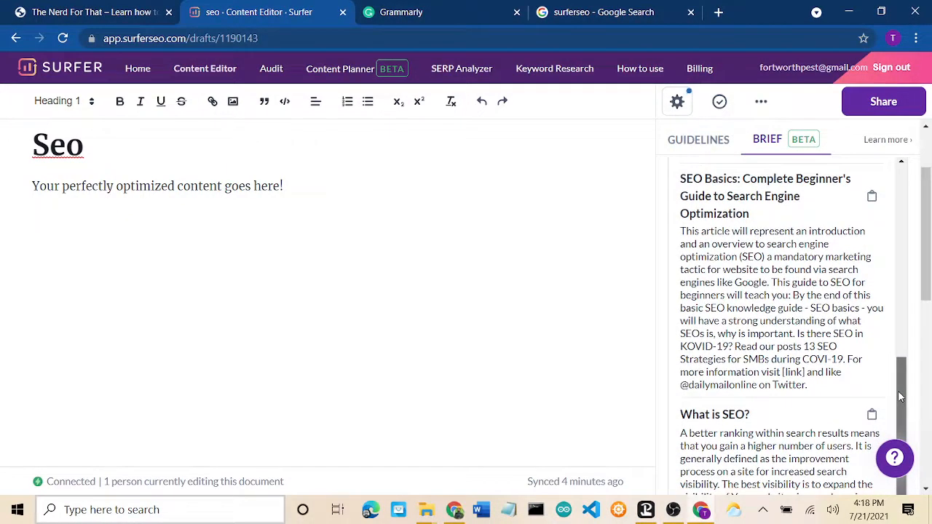
left_click_drag(900, 397, 901, 400)
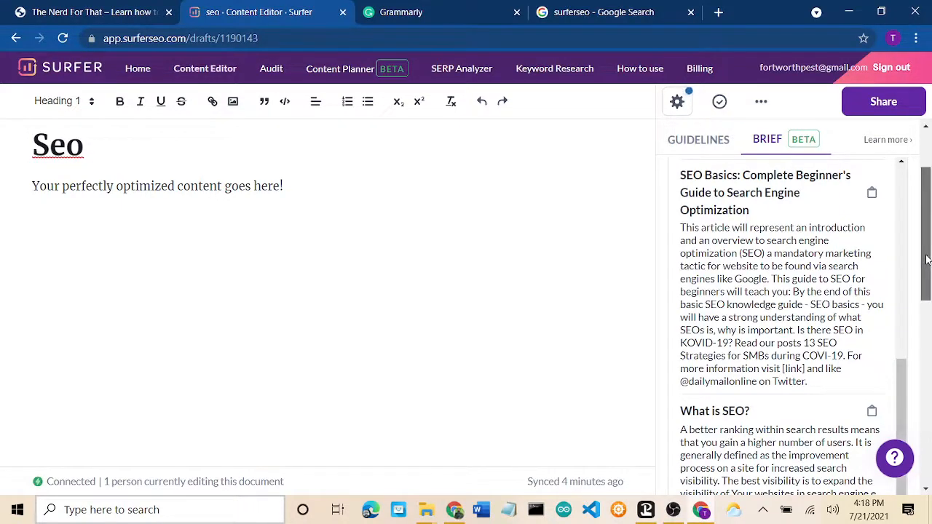
scroll(928, 283, "down", 2)
scroll(927, 283, "down", 1)
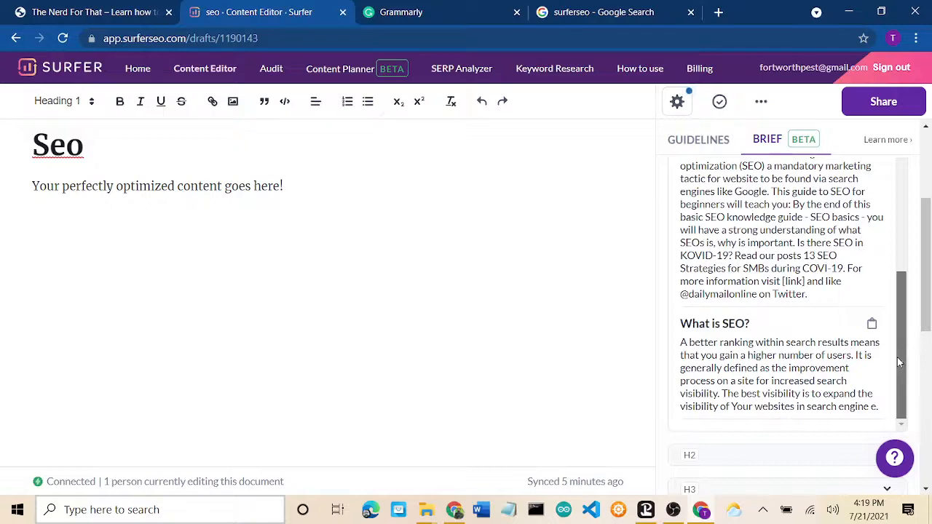
left_click_drag(900, 362, 907, 230)
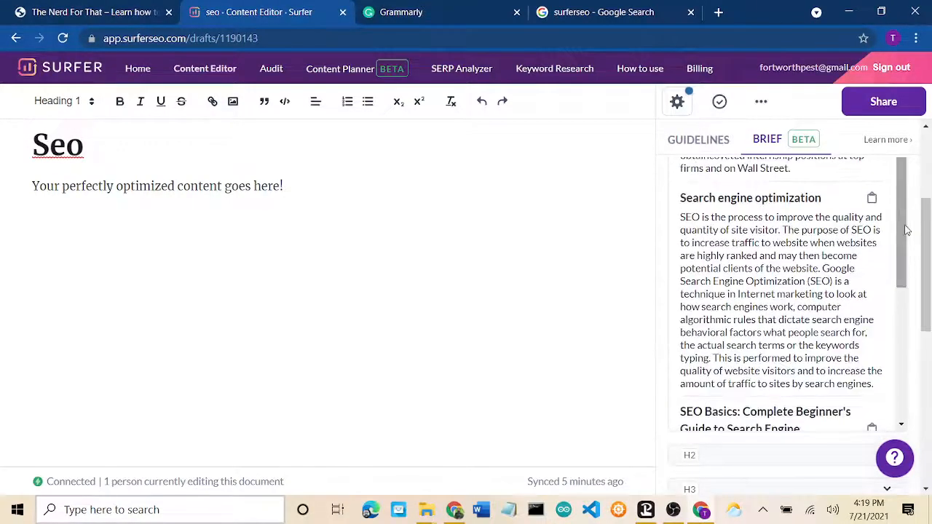
Step: Swap the placeholder text for the brief's 'Search engine optimization' heading and definition paragraph
left_click(751, 263)
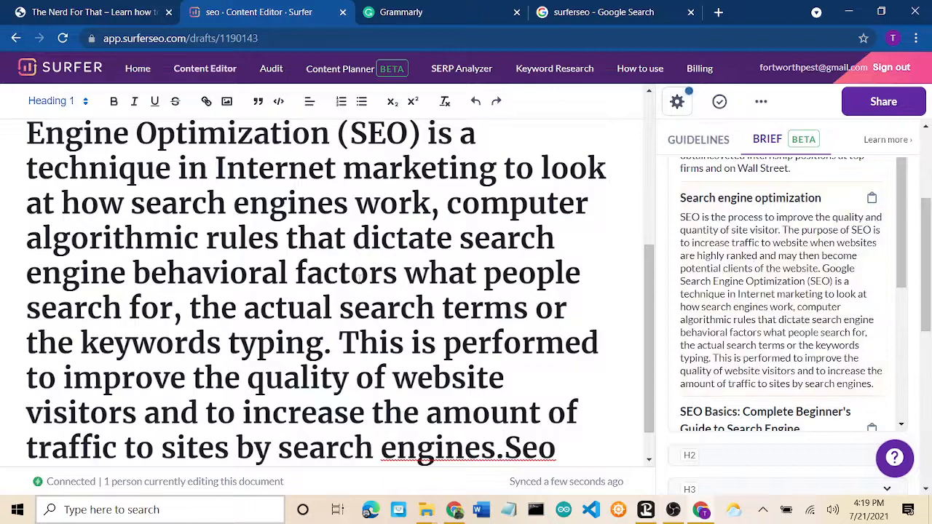
scroll(359, 279, "up", 4)
scroll(219, 216, "up", 1)
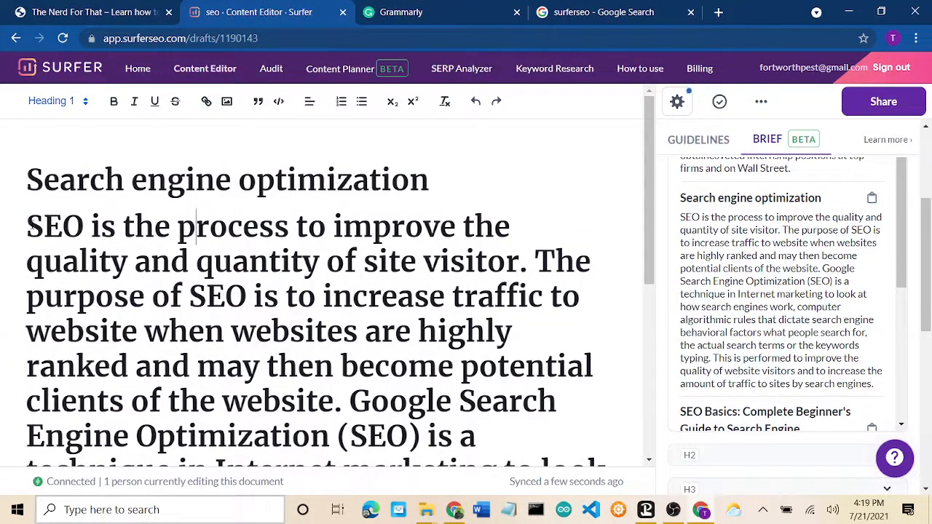
left_click_drag(32, 227, 513, 464)
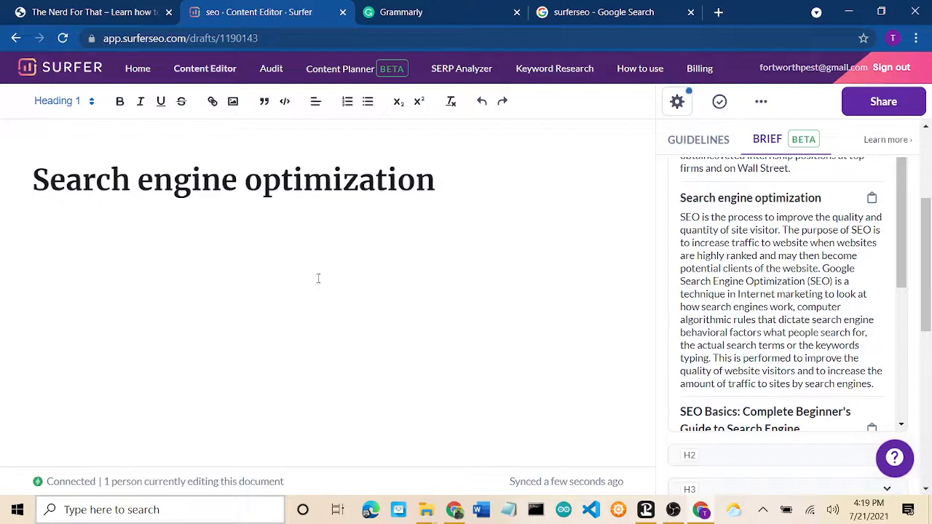
left_click_drag(87, 158, 32, 131)
key("BackSpace")
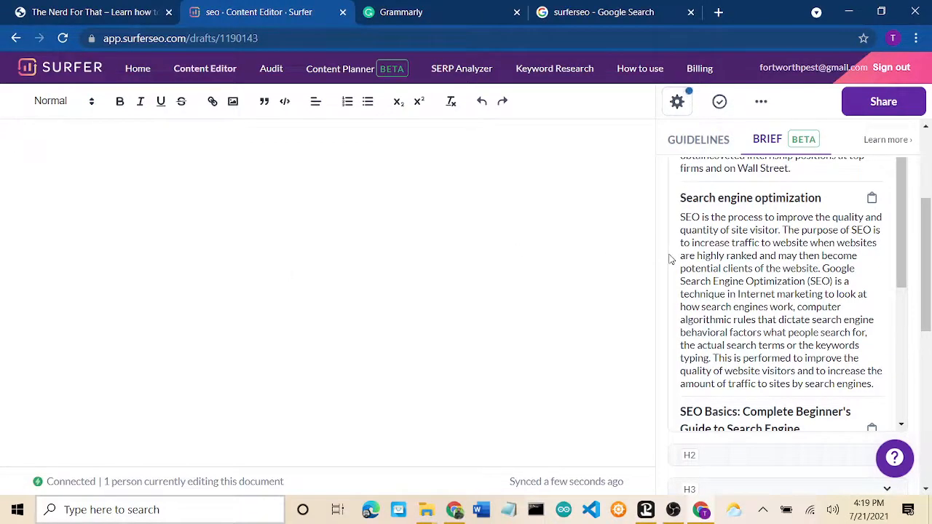
left_click(775, 268)
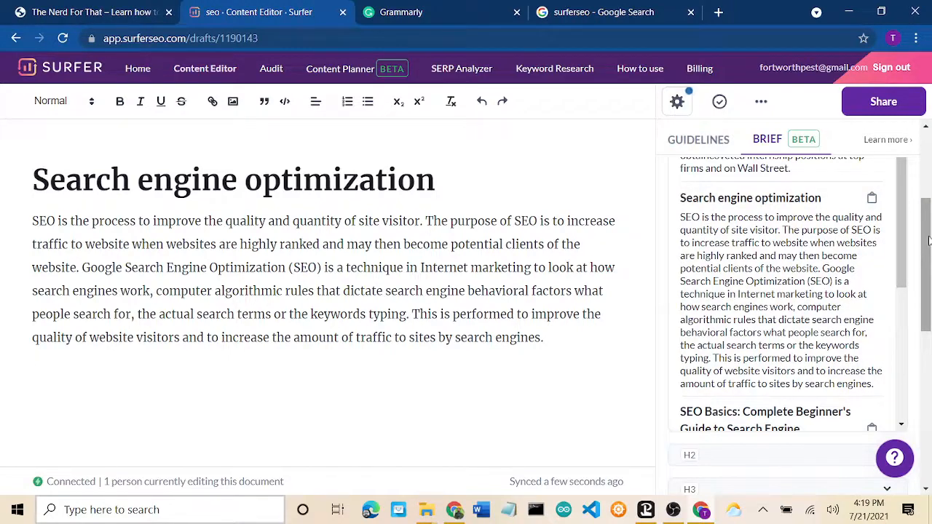
scroll(928, 240, "down", 3)
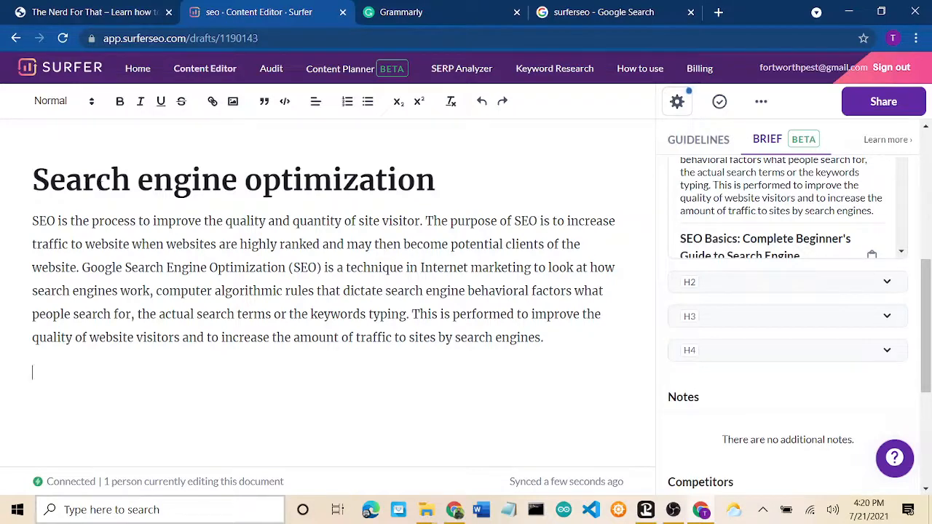
Step: Check the title's heading level and the paragraph's text style, ending at the paragraph's end
left_click(95, 181)
left_click(92, 222)
left_click(82, 181)
left_click(569, 344)
Step: Expand the H2 outline suggestions, such as 'Why is SEO important for marketing?', and look through them
left_click(746, 285)
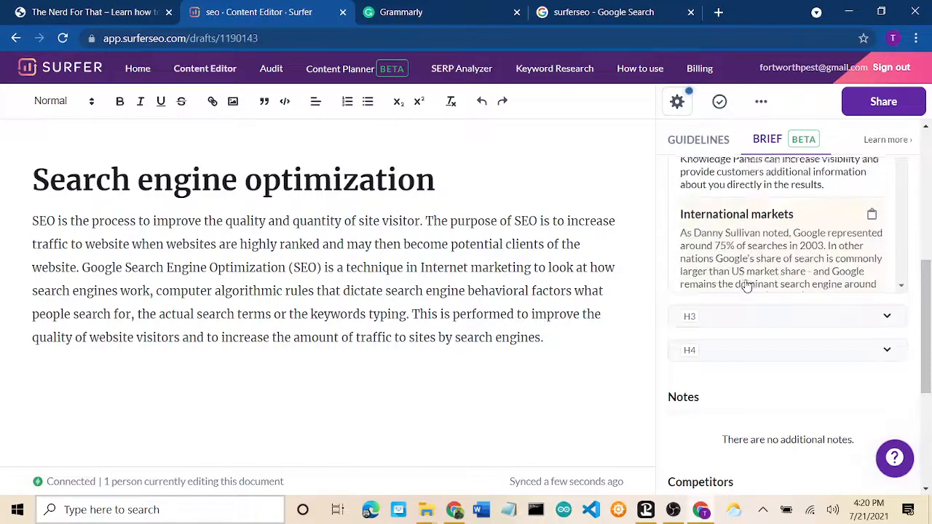
left_click_drag(930, 319, 930, 240)
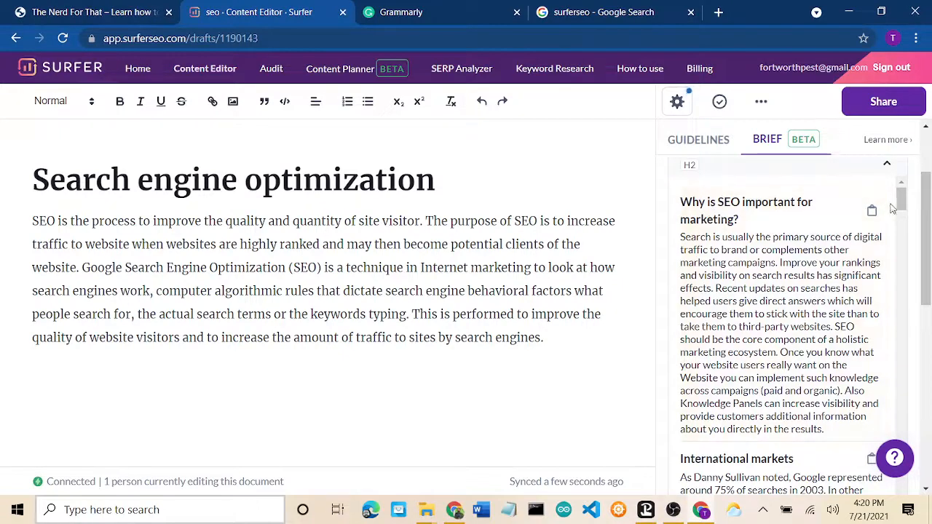
left_click_drag(901, 207, 908, 236)
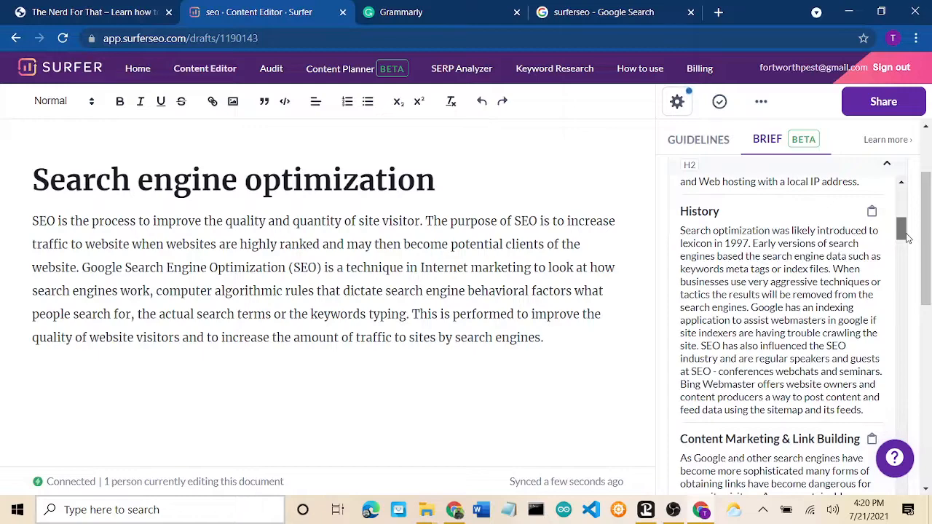
left_click_drag(908, 238, 908, 250)
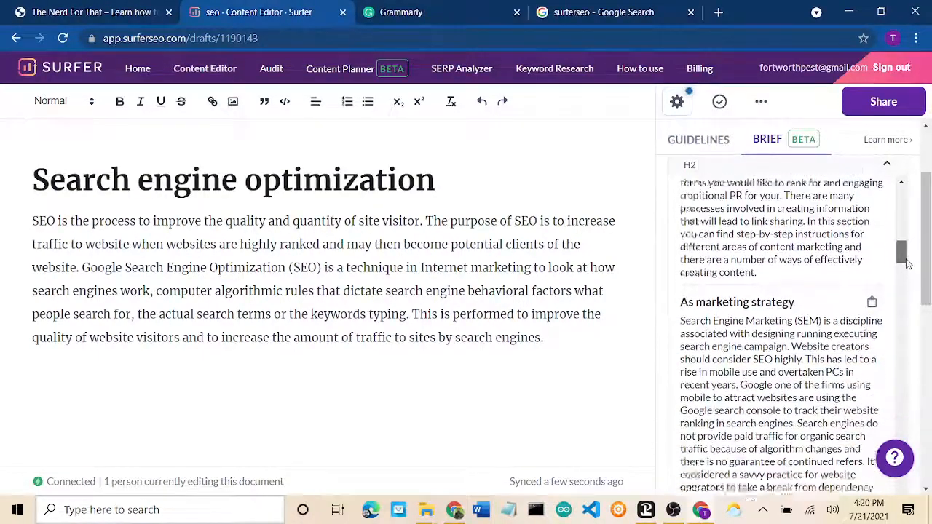
left_click_drag(906, 267, 916, 202)
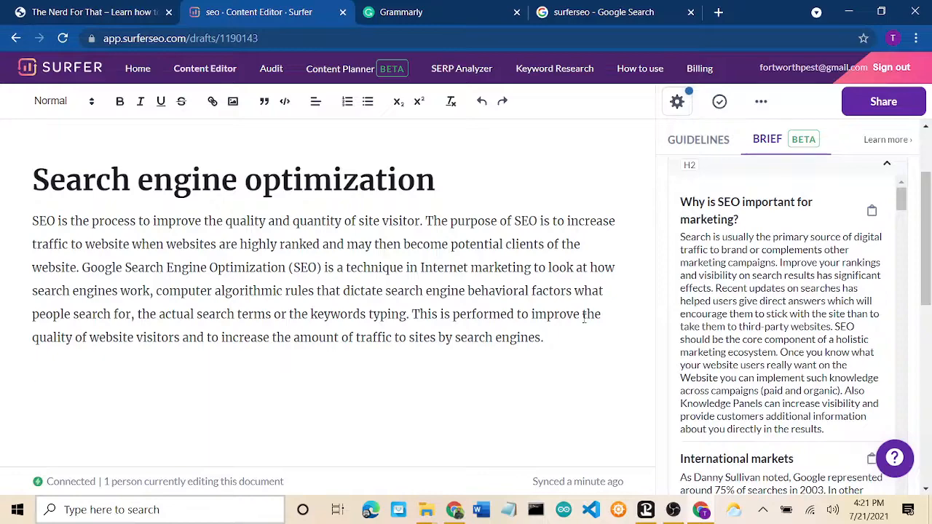
Step: Insert the 'Why is SEO important for marketing?' and 'As marketing strategy' sections from the brief
left_click(803, 291)
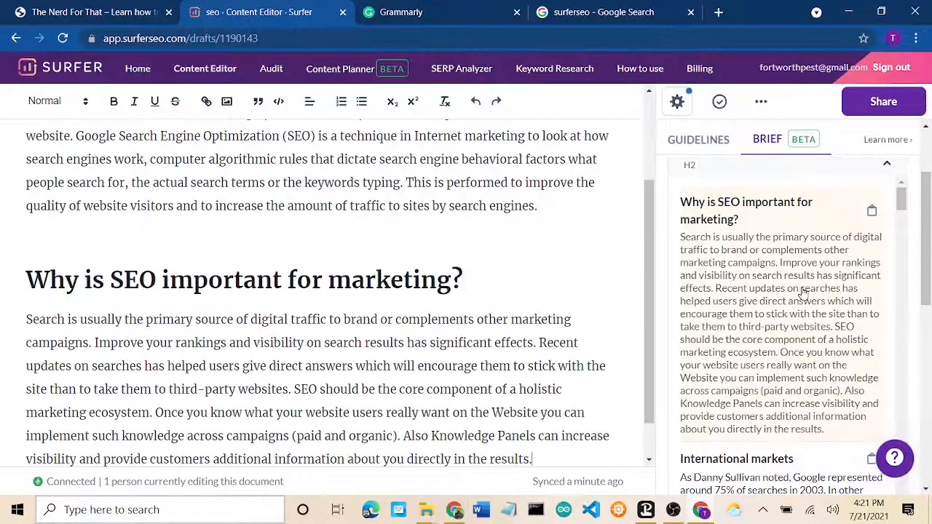
scroll(802, 292, "down", 5)
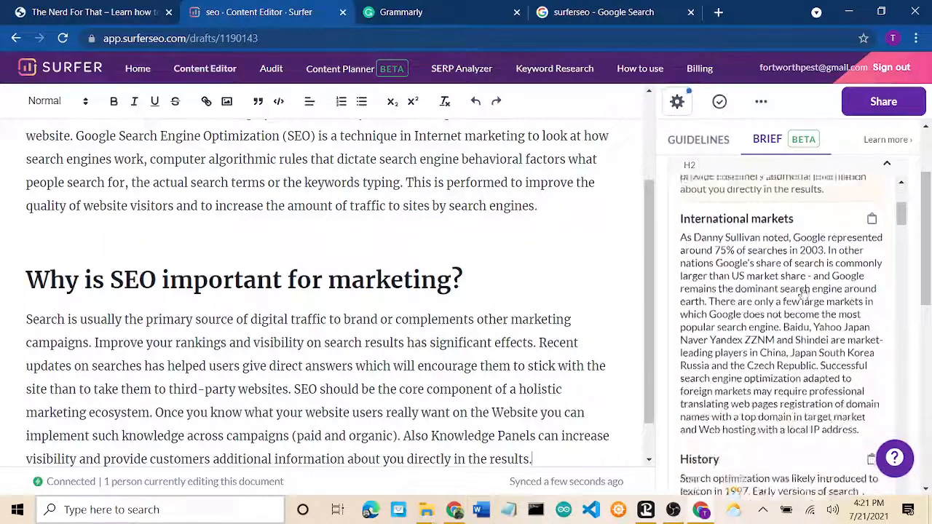
scroll(803, 291, "down", 3)
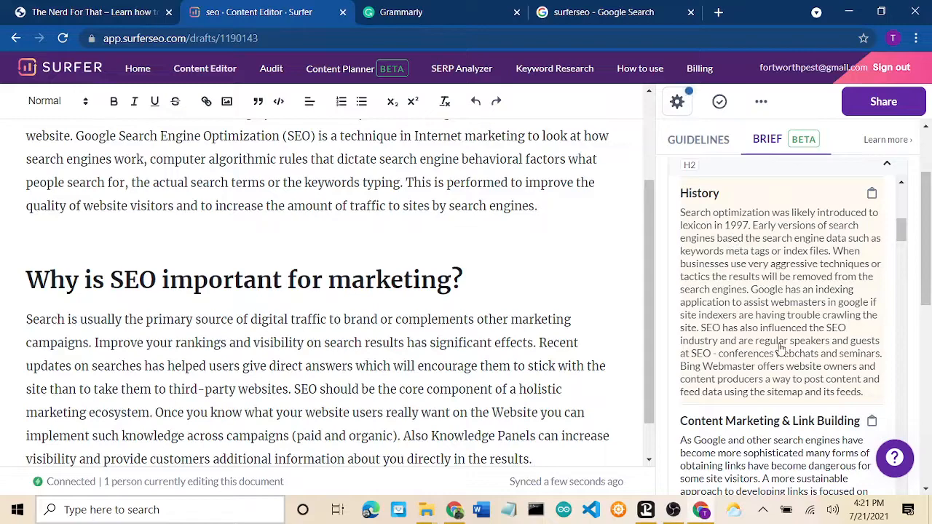
scroll(780, 349, "down", 5)
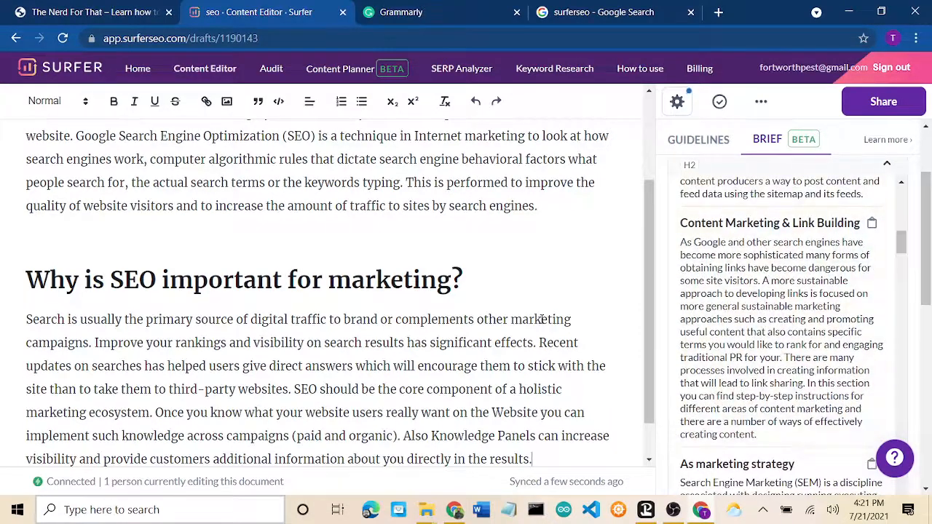
scroll(542, 318, "down", 1)
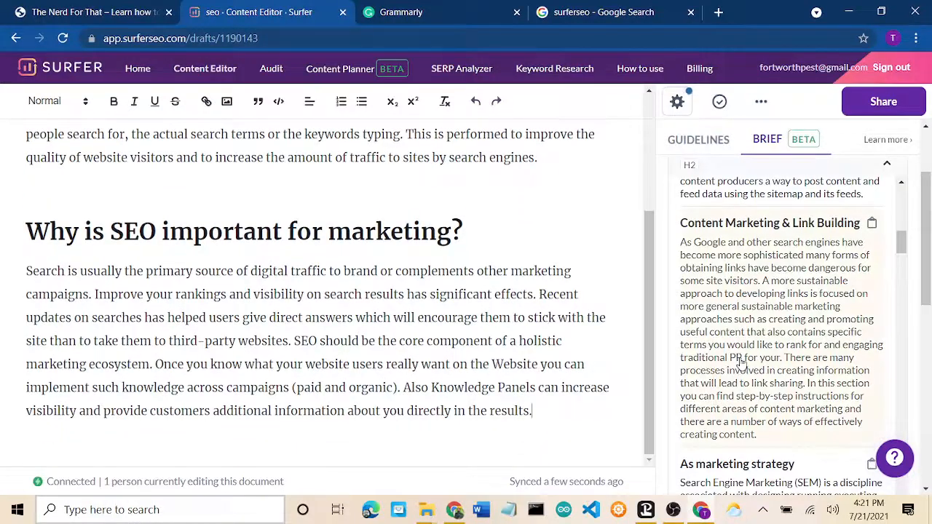
scroll(742, 380, "down", 3)
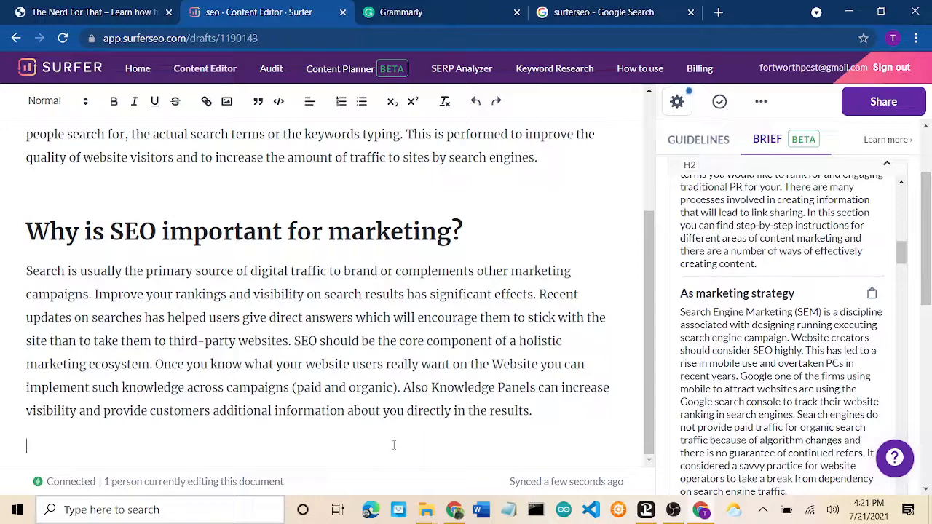
left_click(739, 371)
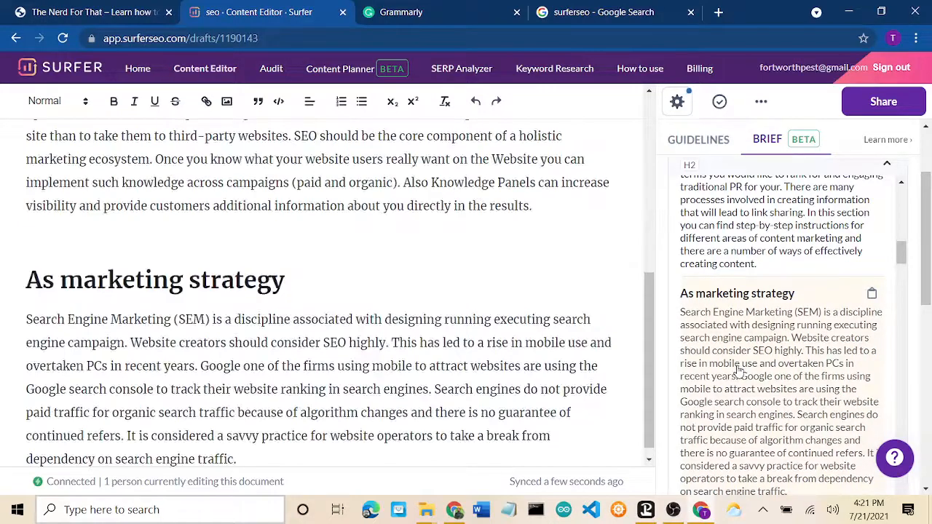
scroll(739, 371, "down", 5)
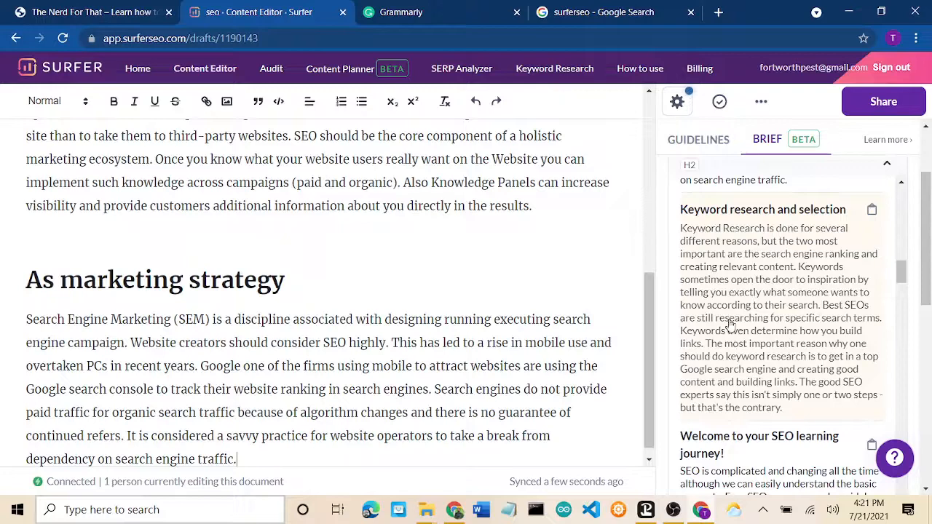
scroll(438, 338, "down", 1)
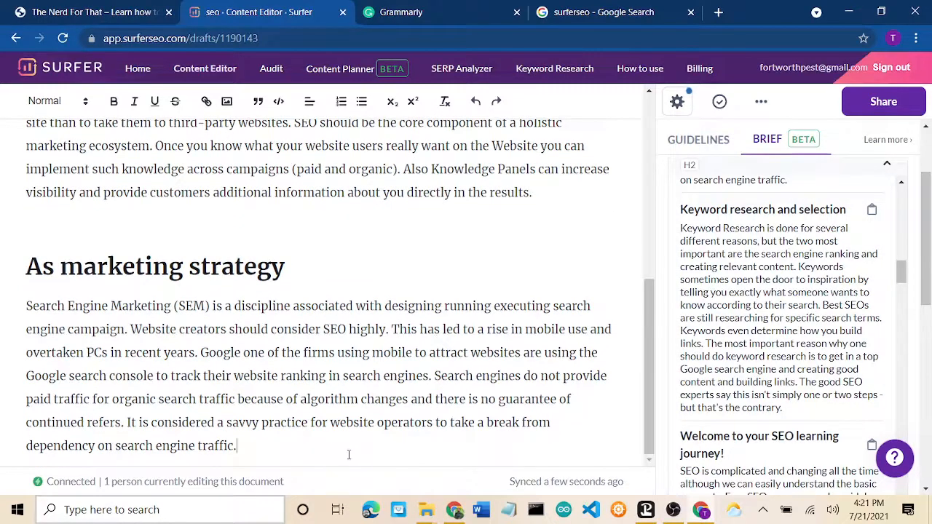
Step: Add a blank line at the end and insert the 'Keyword research and selection' section
key("Return")
key("BackSpace")
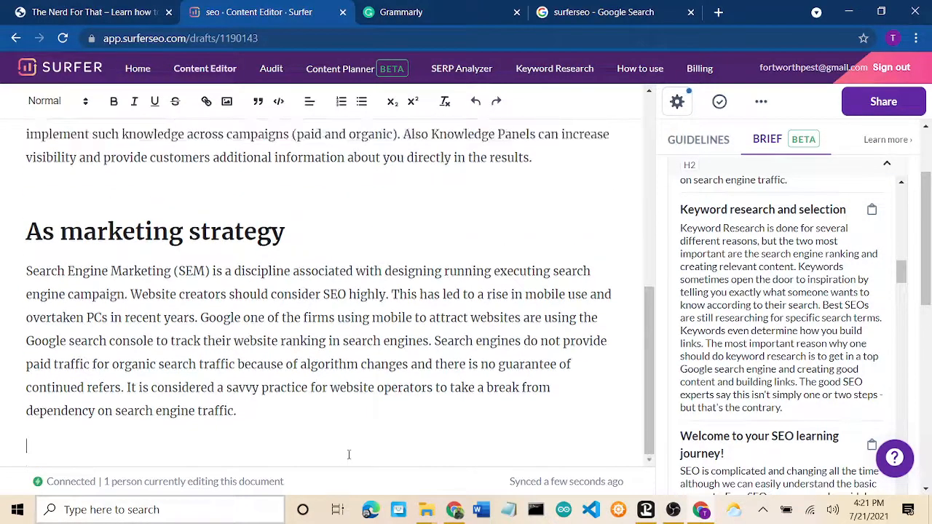
key("Return")
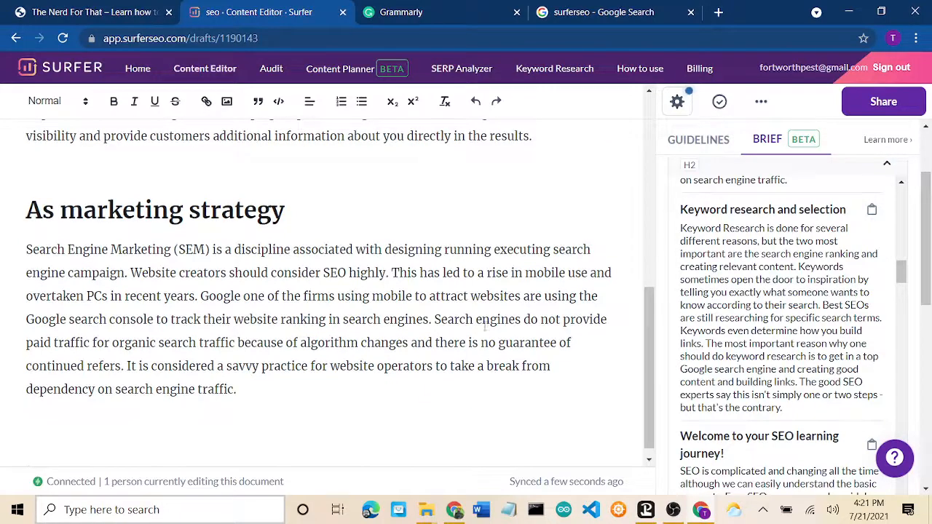
left_click(744, 300)
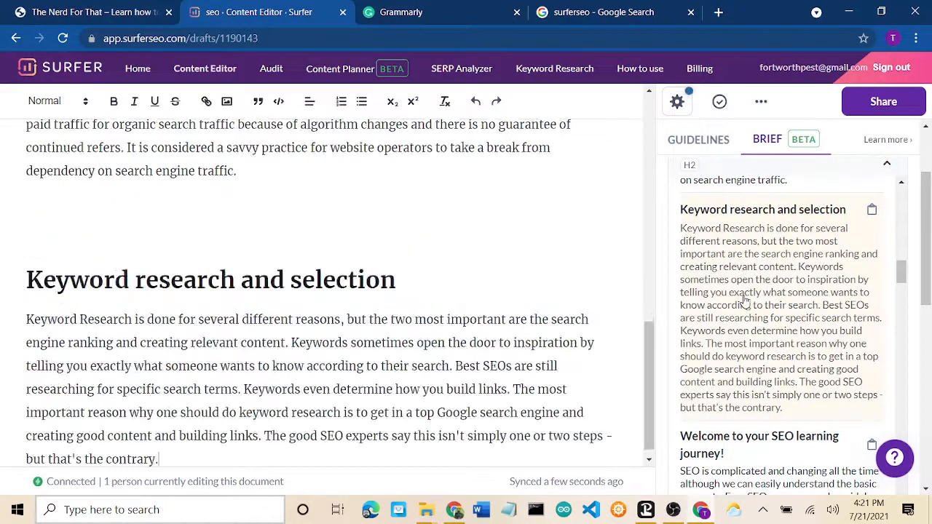
scroll(744, 300, "down", 3)
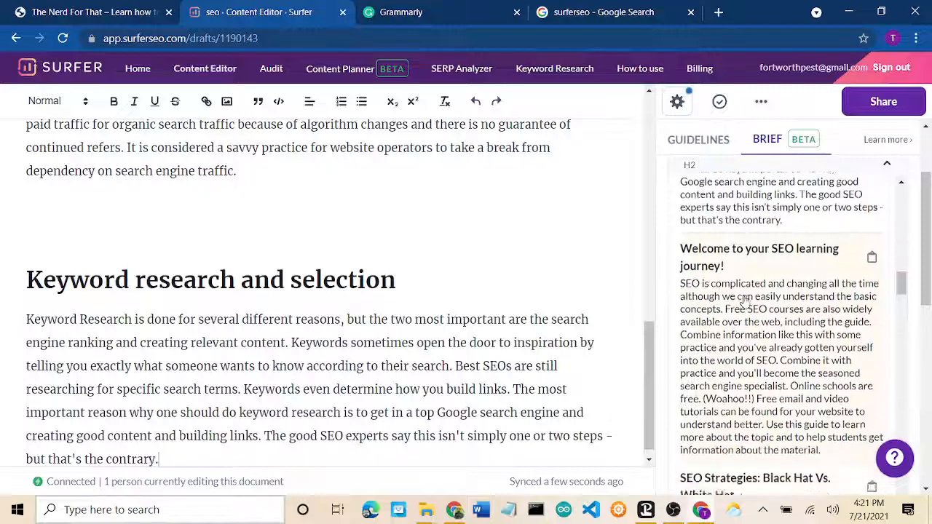
scroll(744, 300, "down", 1)
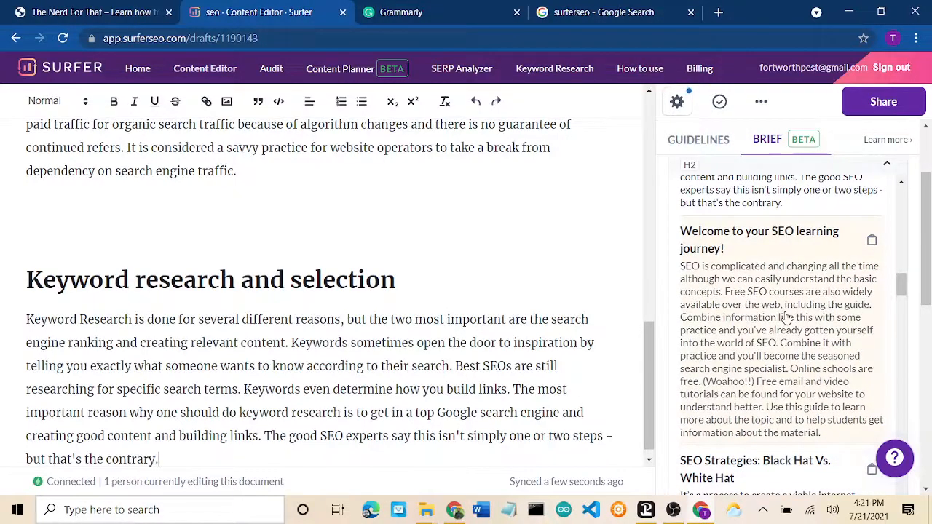
scroll(418, 303, "up", 8)
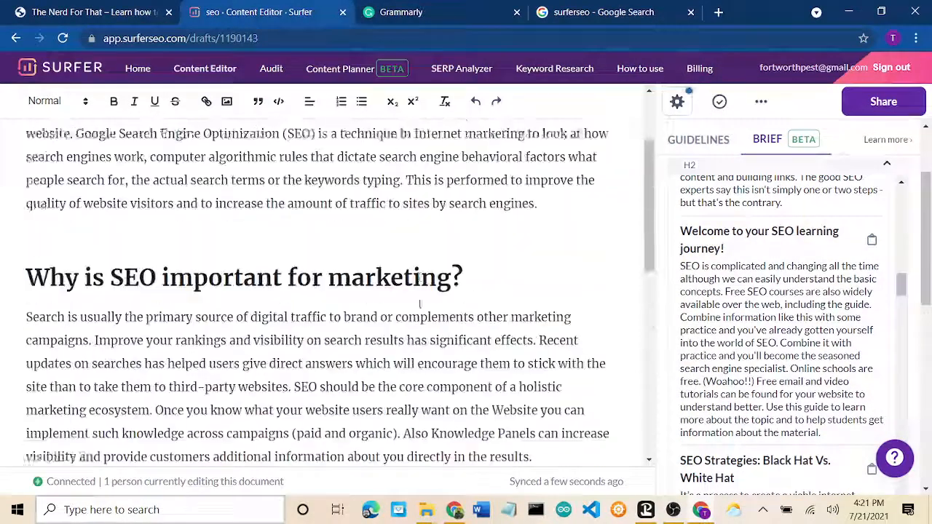
Step: Insert 'Welcome to your SEO learning journey!' after the Search engine optimization paragraph
scroll(420, 304, "up", 2)
scroll(420, 304, "down", 1)
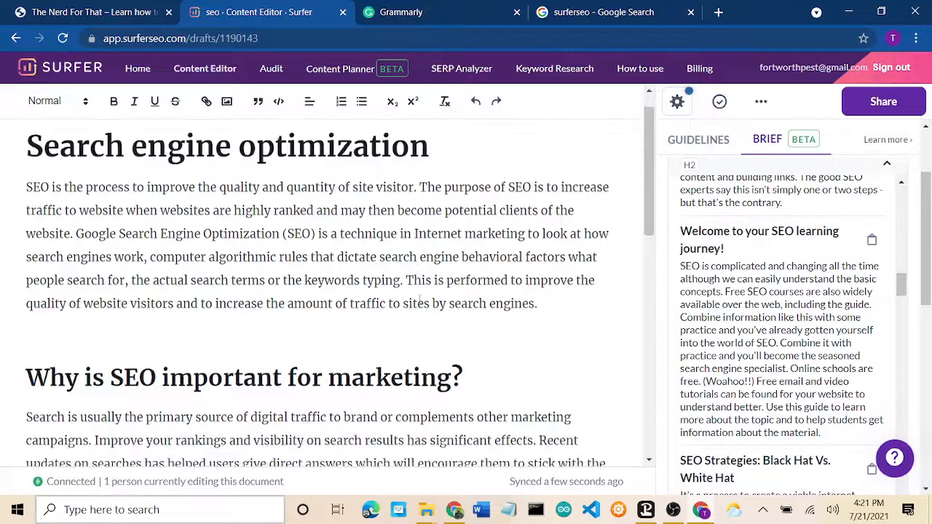
left_click(567, 307)
key("Return")
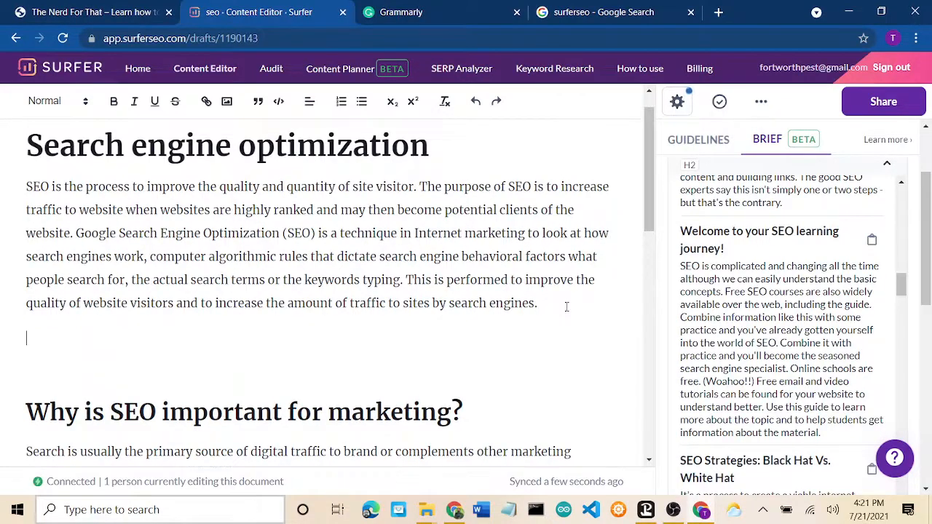
key("Return")
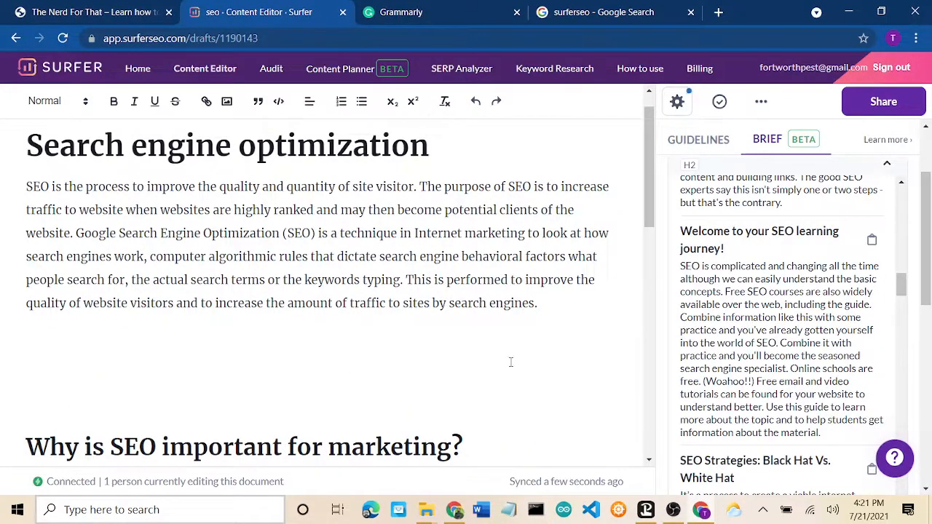
left_click(755, 326)
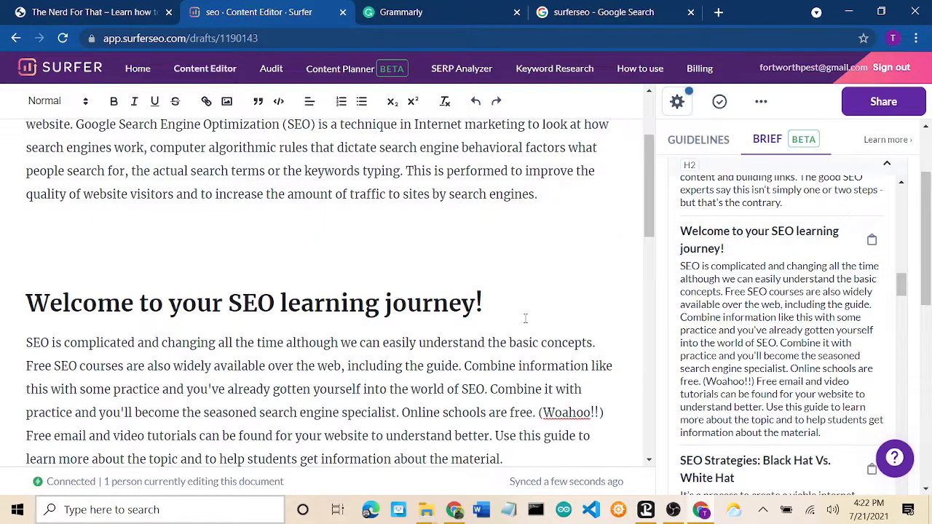
Step: Scroll through the draft to review the new section order
scroll(525, 318, "down", 2)
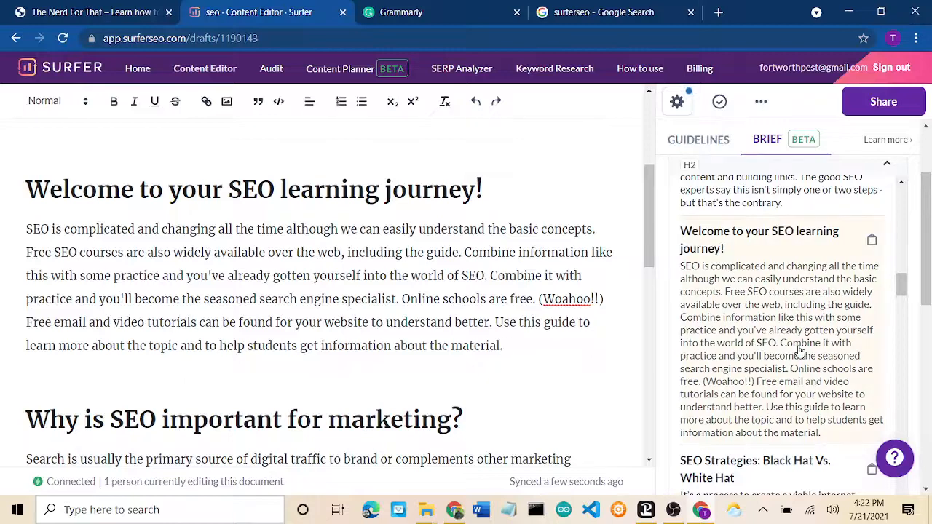
scroll(797, 349, "down", 3)
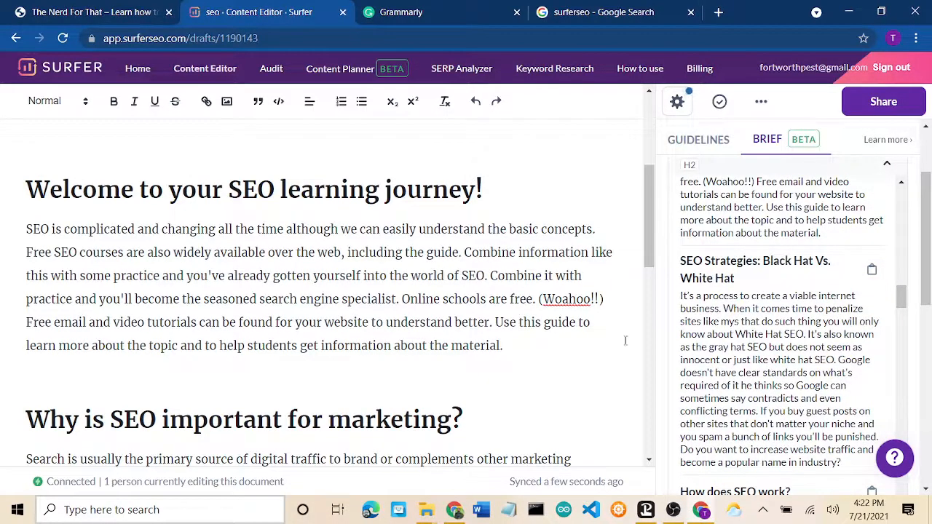
scroll(712, 353, "down", 2)
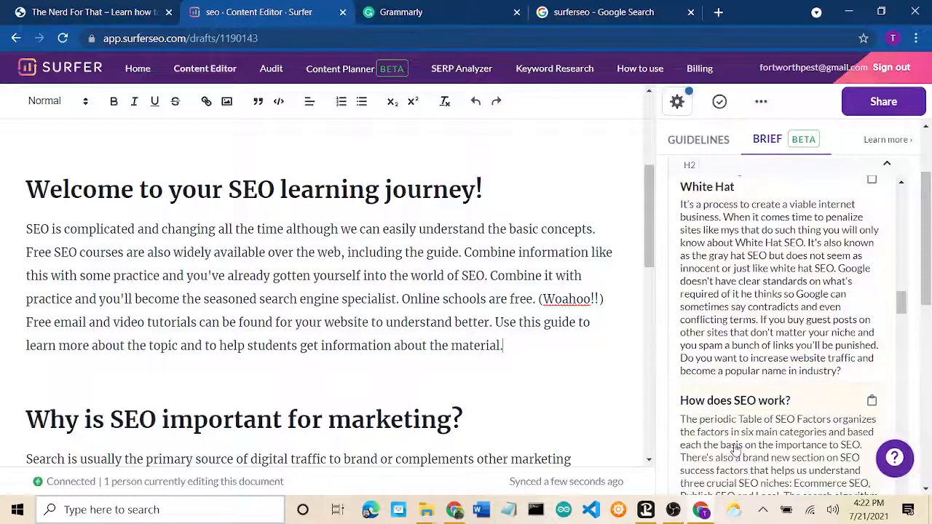
scroll(525, 341, "down", 5)
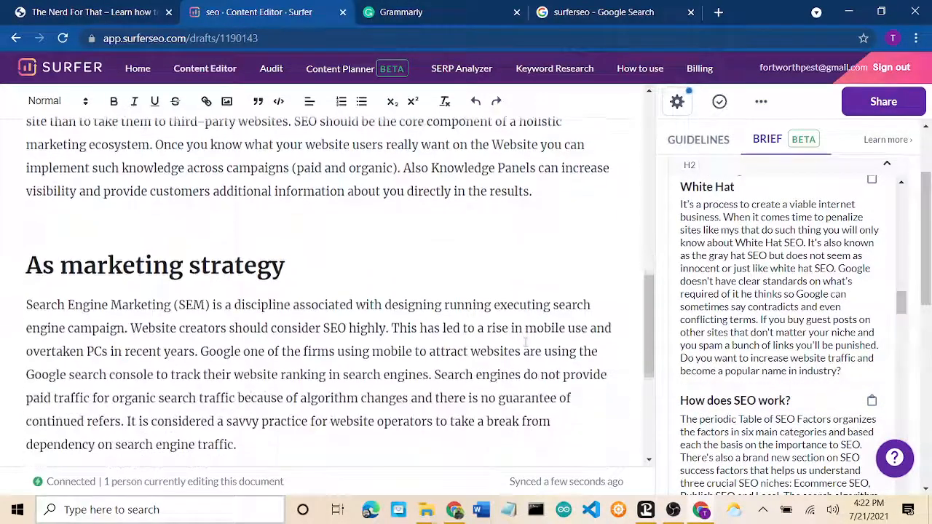
scroll(307, 230, "up", 3)
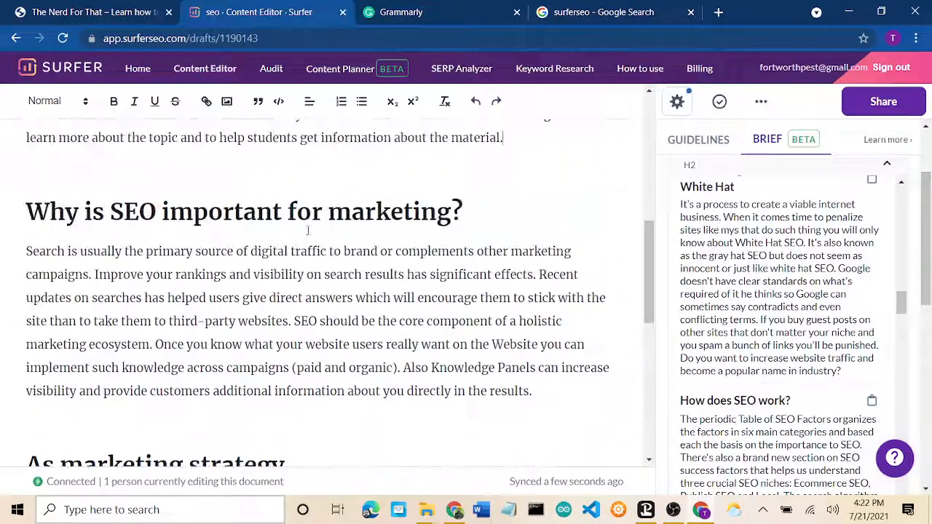
scroll(458, 332, "down", 4)
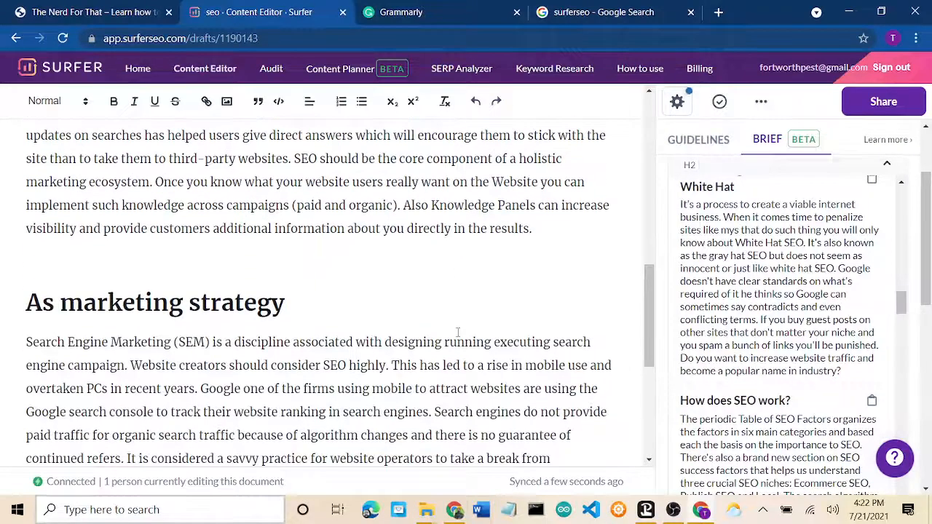
scroll(458, 332, "down", 2)
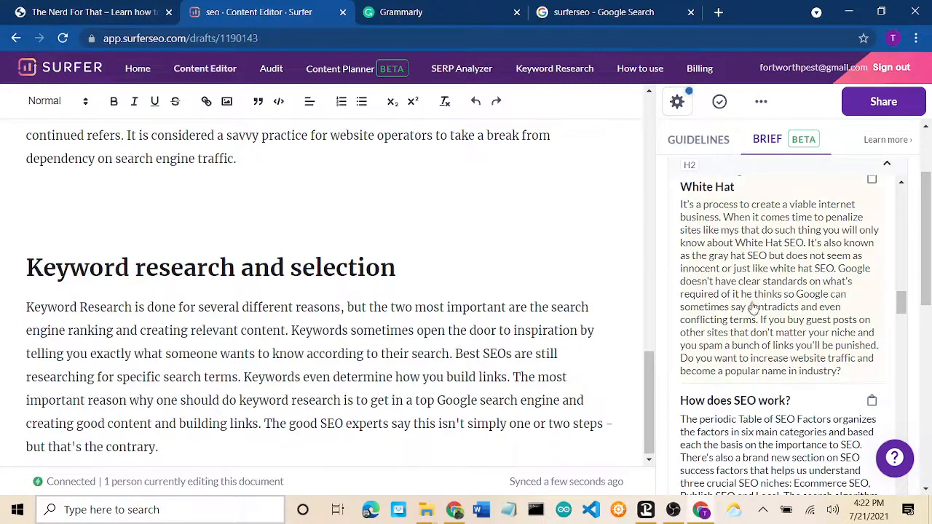
scroll(732, 456, "down", 2)
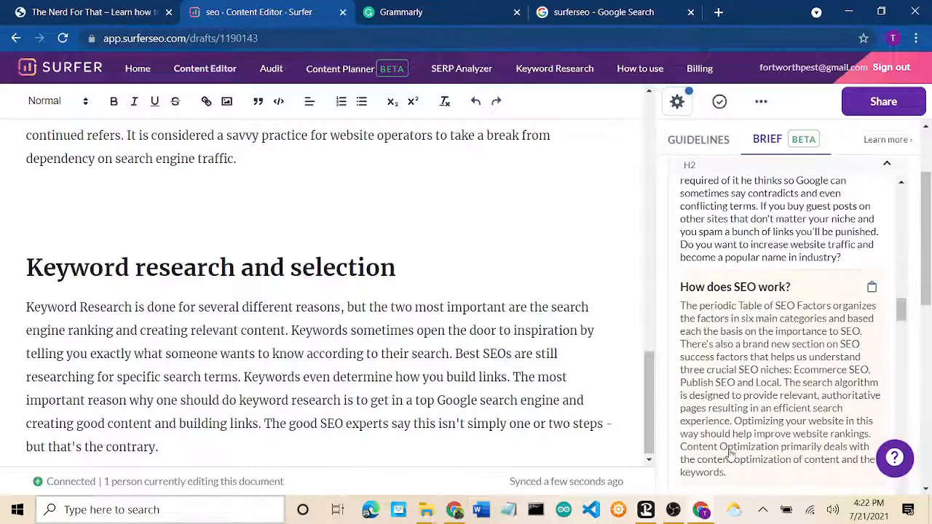
scroll(466, 248, "up", 5)
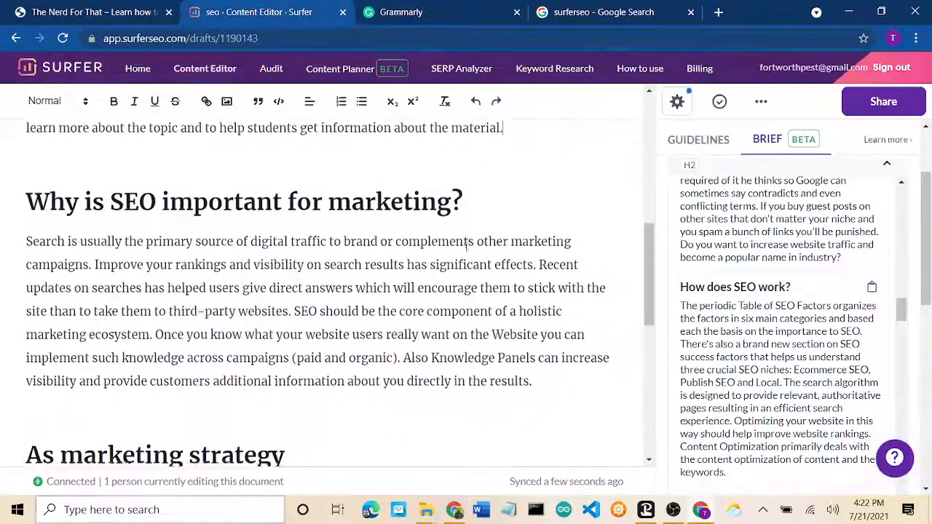
scroll(466, 247, "down", 2)
scroll(169, 240, "up", 3)
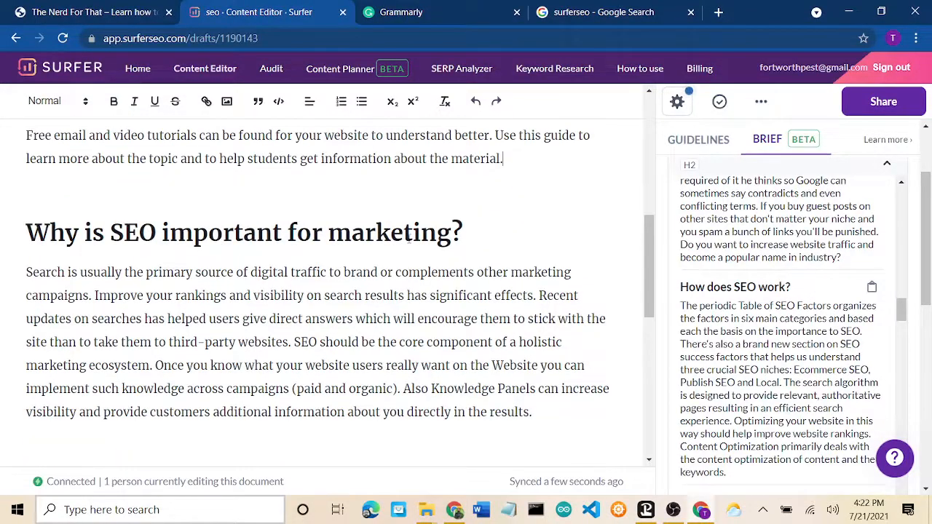
scroll(196, 308, "down", 2)
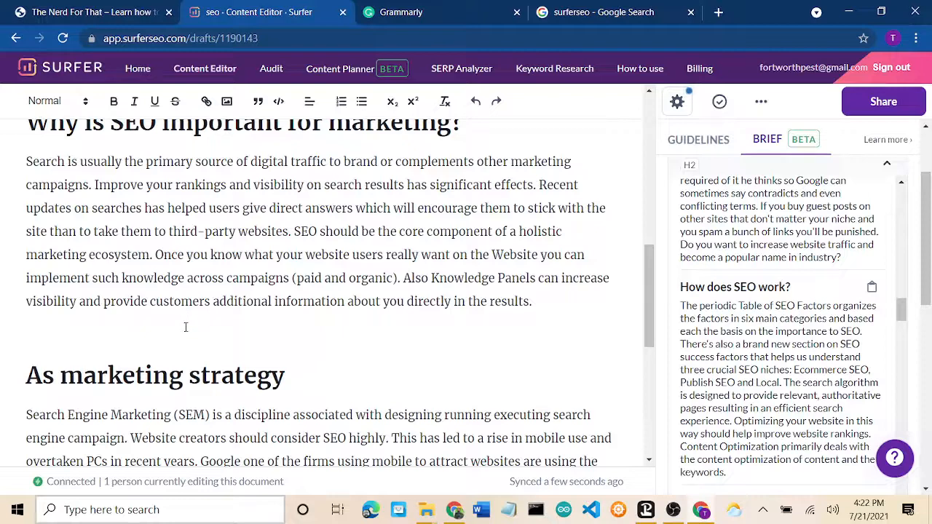
Step: Insert the brief's 'How does SEO work?' section before 'As marketing strategy'
key("Return")
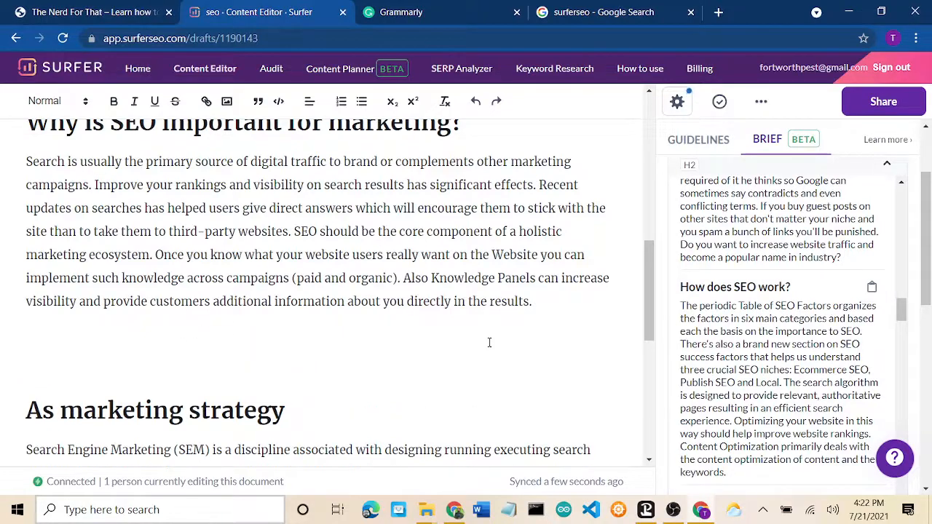
left_click(757, 353)
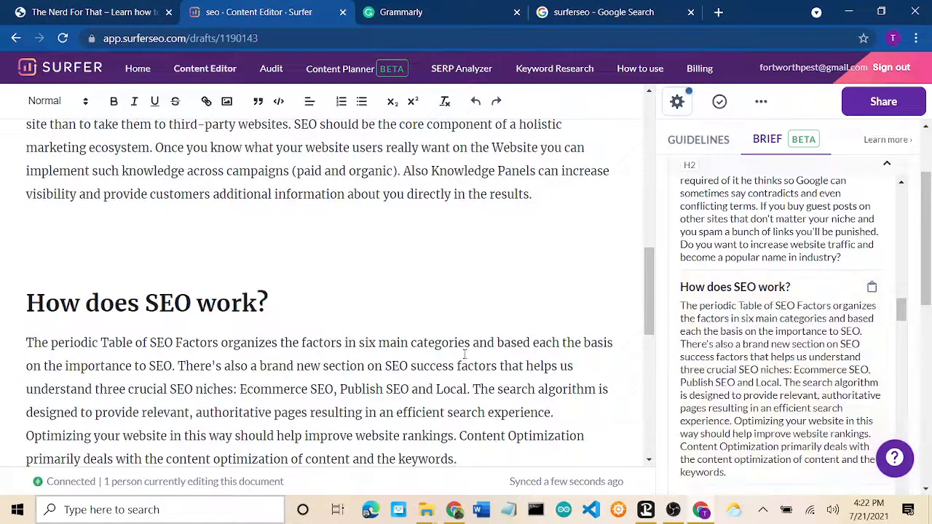
scroll(464, 354, "down", 2)
key("Return")
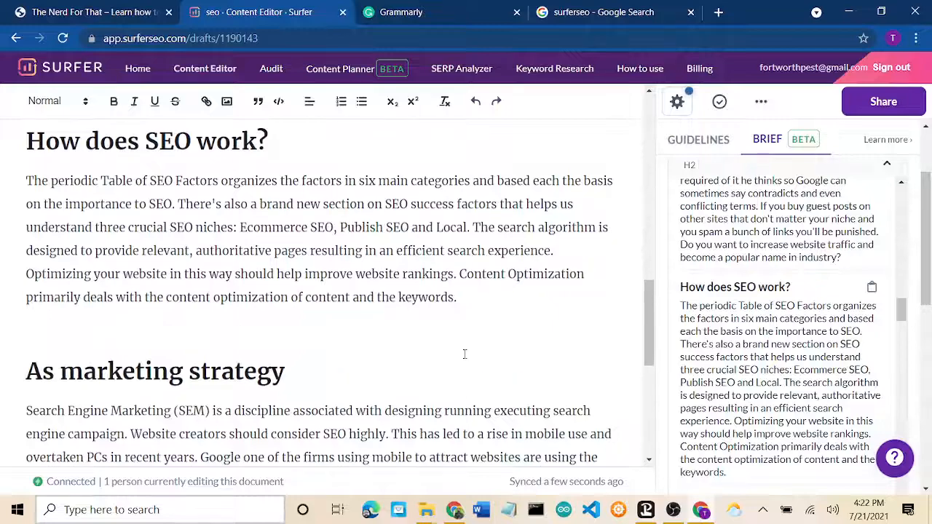
scroll(464, 354, "down", 2)
scroll(726, 382, "down", 2)
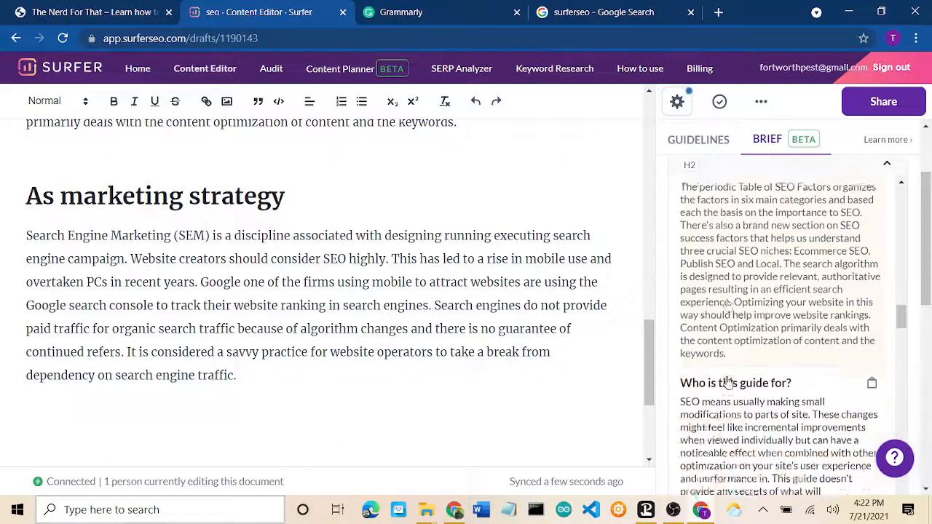
scroll(726, 381, "down", 4)
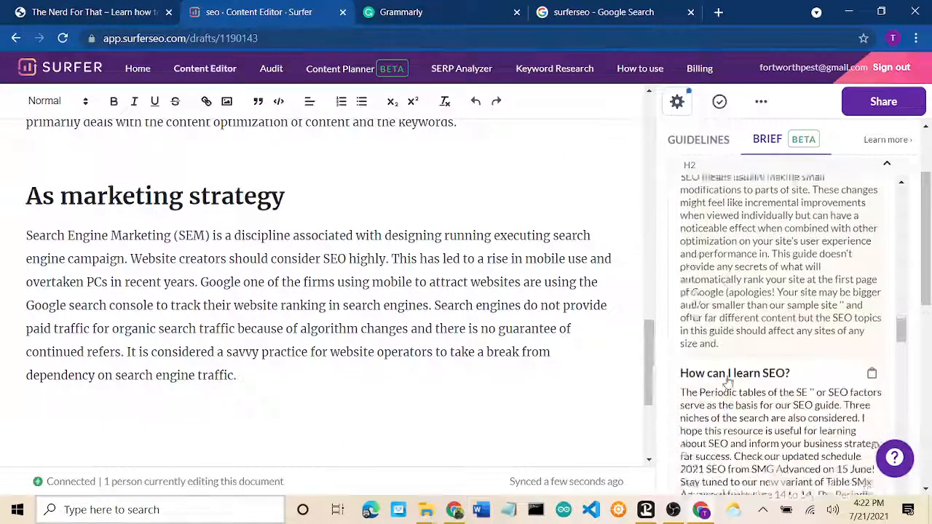
scroll(726, 380, "down", 3)
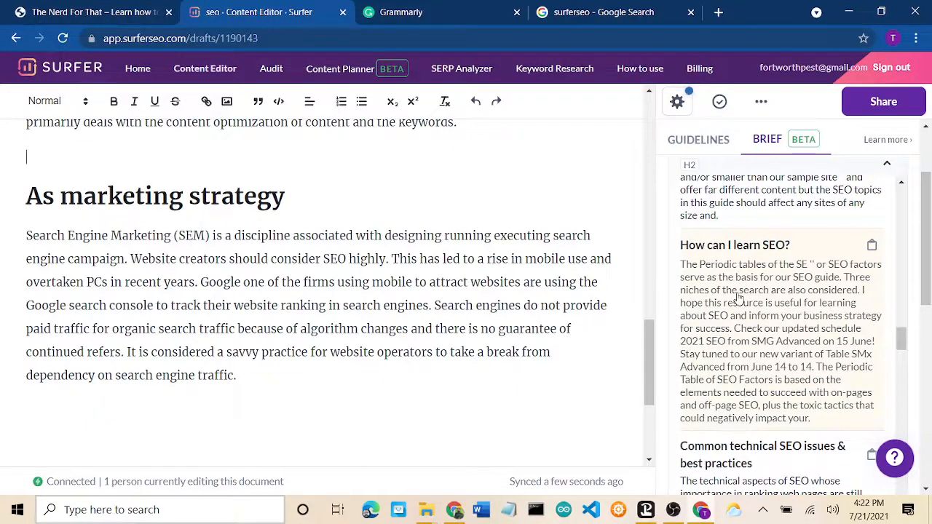
scroll(469, 286, "up", 6)
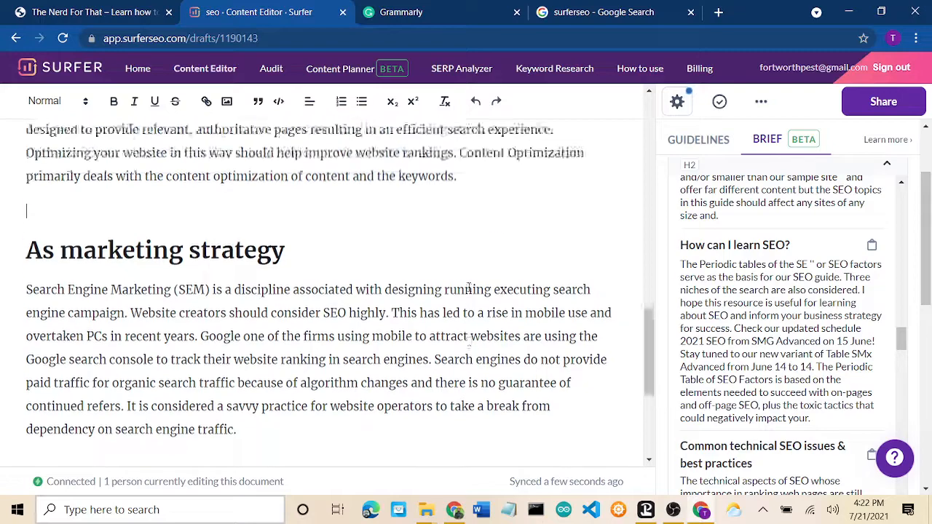
scroll(469, 287, "up", 6)
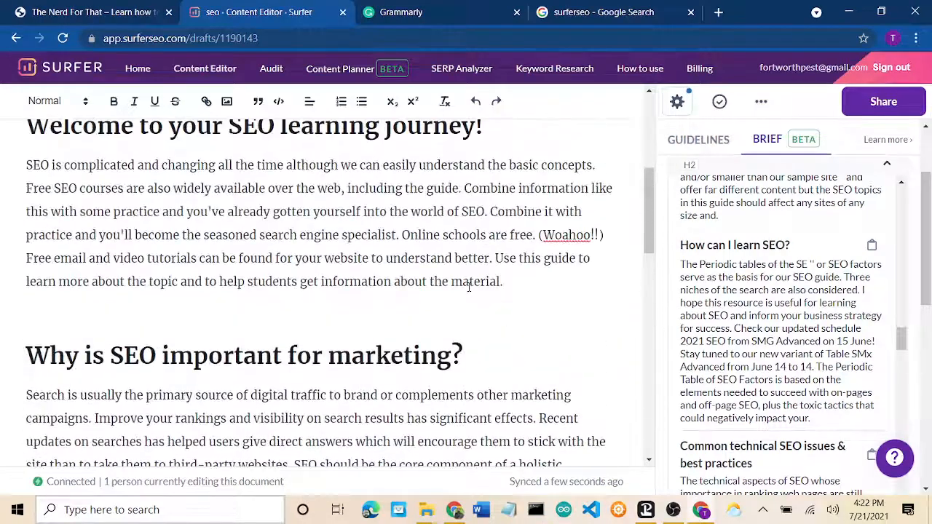
scroll(468, 286, "up", 2)
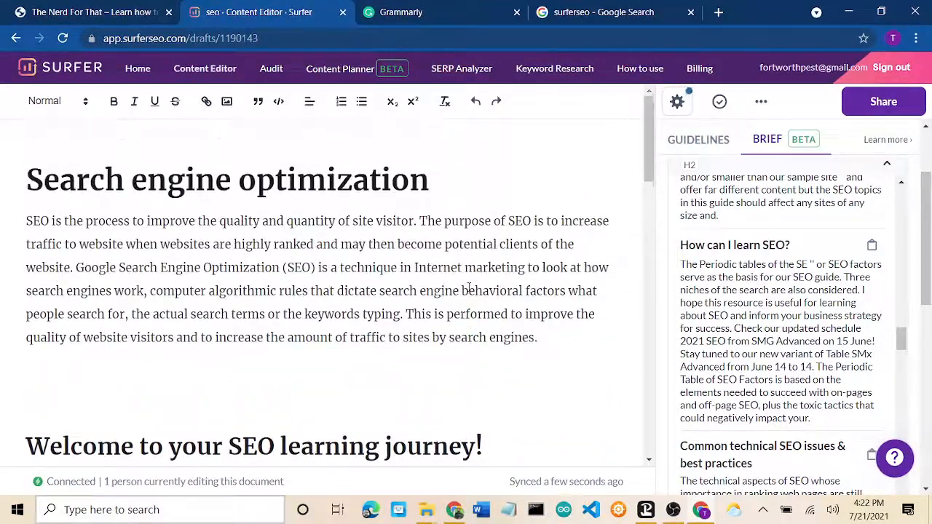
scroll(469, 286, "down", 2)
scroll(469, 287, "down", 3)
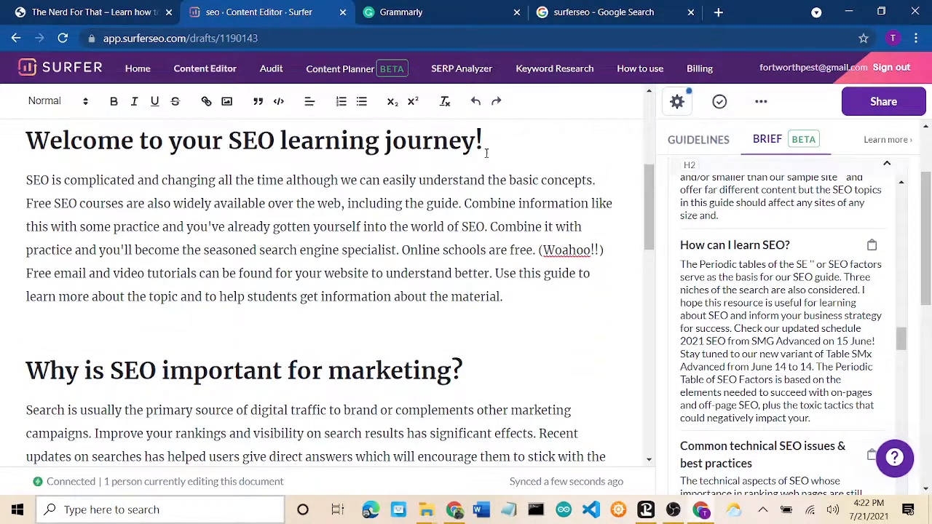
Step: Insert the 'How can I learn SEO?' section after the Welcome paragraph
left_click(537, 295)
key("Return")
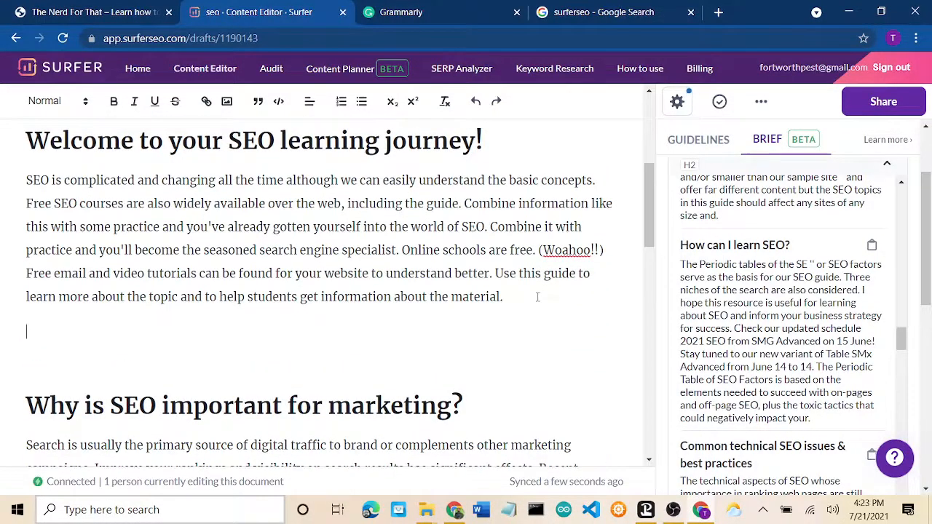
key("Return")
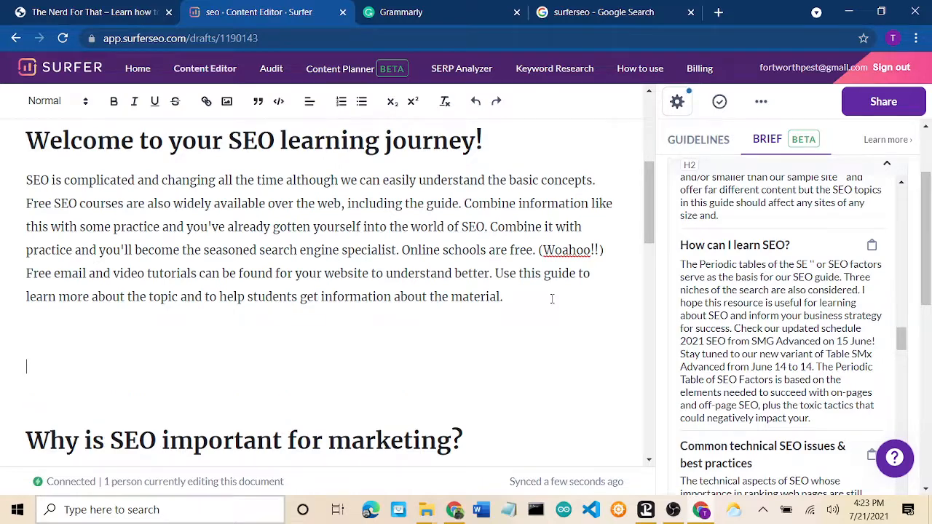
left_click(767, 345)
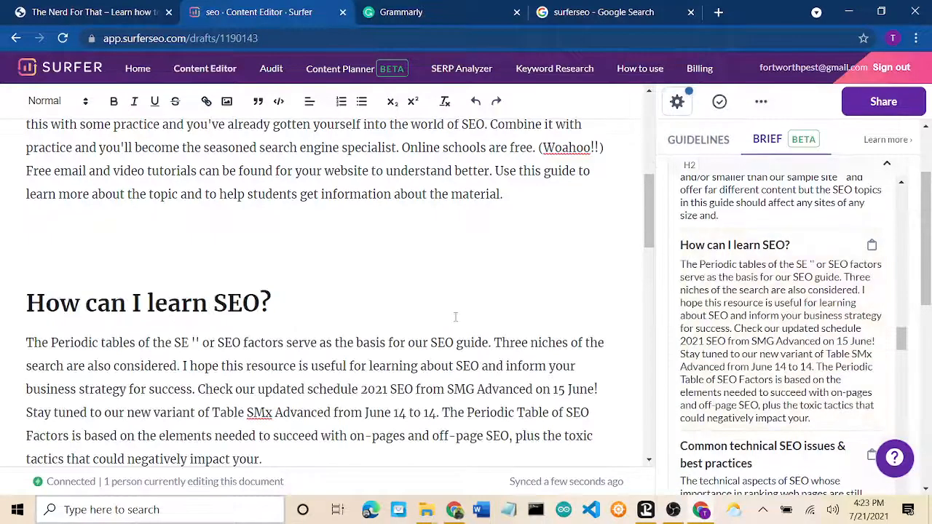
scroll(455, 316, "up", 10)
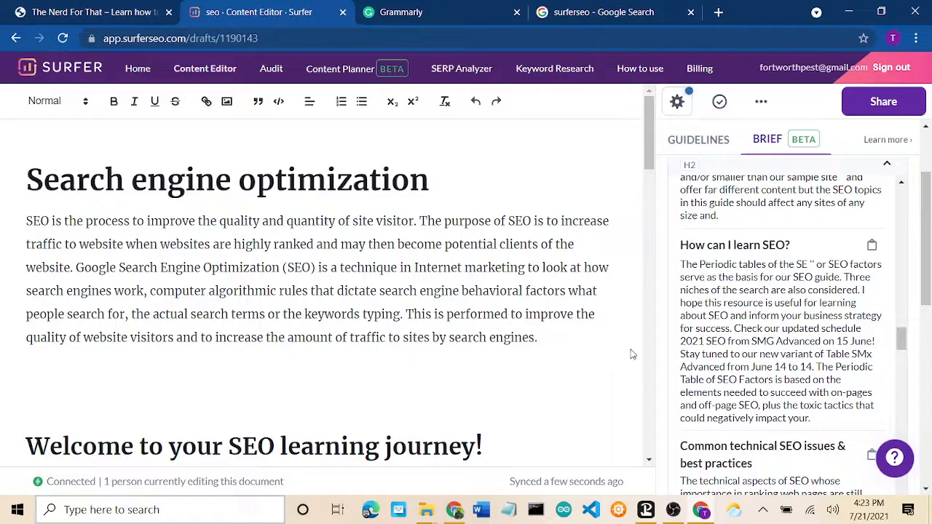
scroll(551, 386, "down", 3)
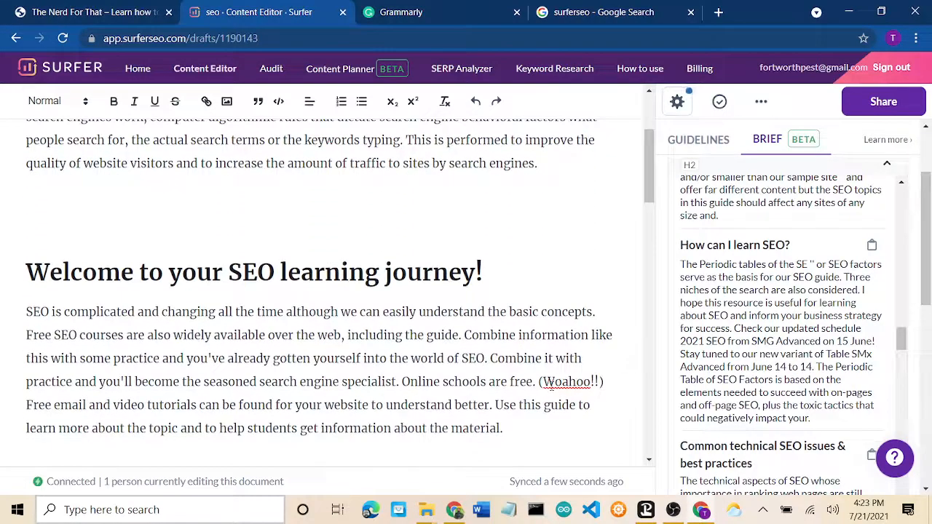
scroll(551, 386, "down", 10)
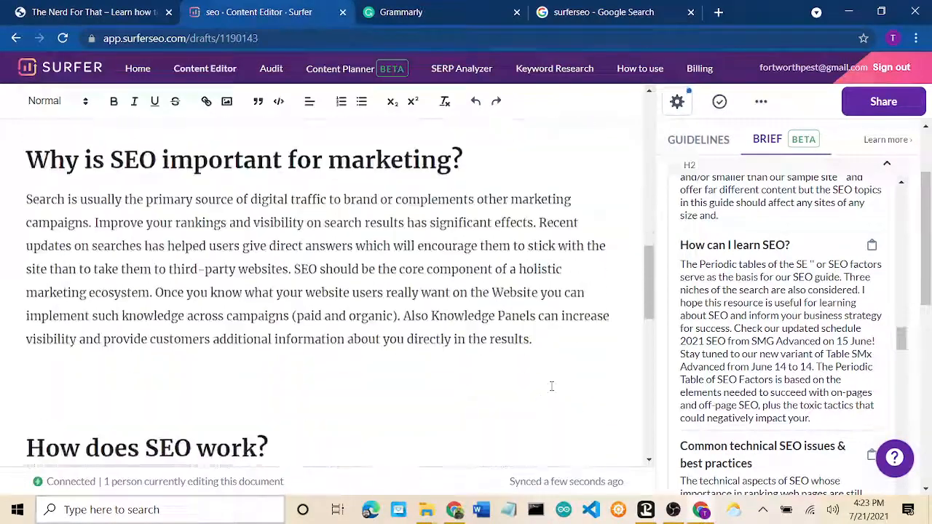
scroll(551, 385, "down", 10)
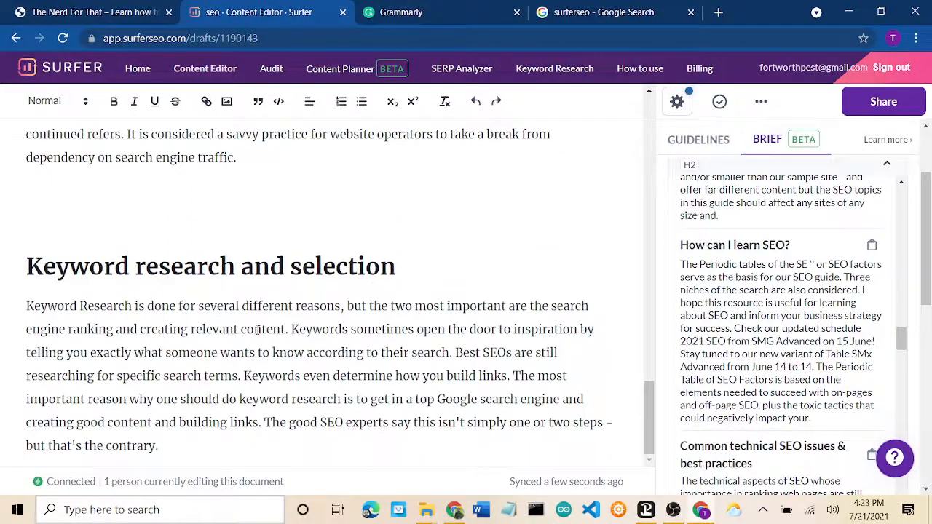
Step: Add 'SEO Strategies: Black Hat Vs. White Hat' after the Keyword research paragraph, with trailing blank lines
left_click(322, 441)
key("Return")
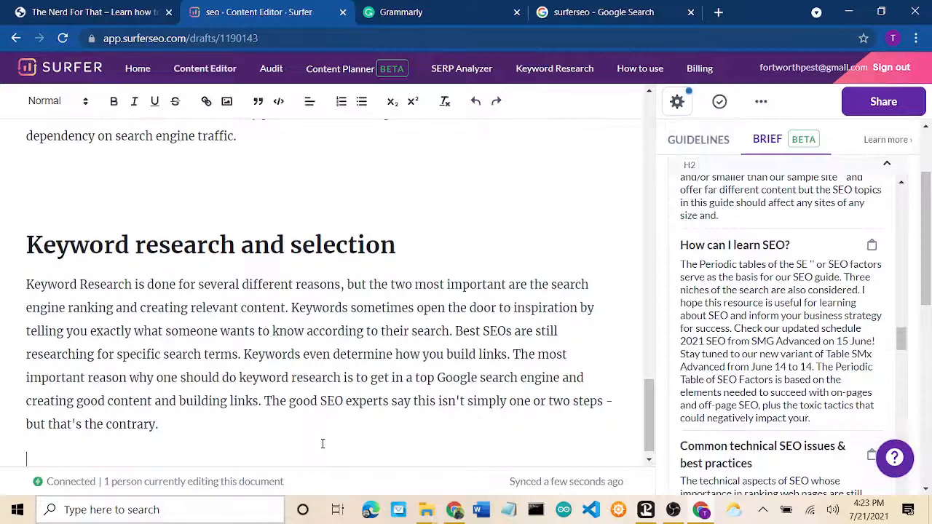
key("Return")
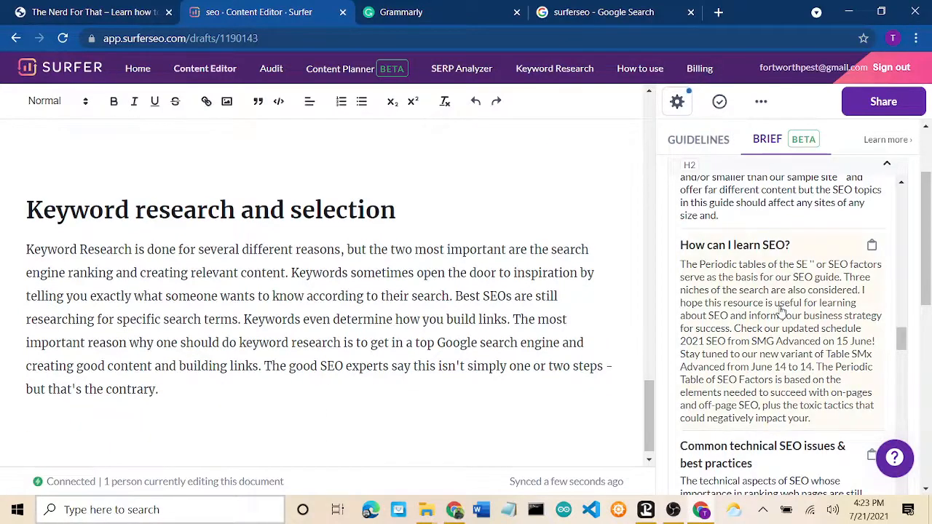
scroll(781, 309, "down", 3)
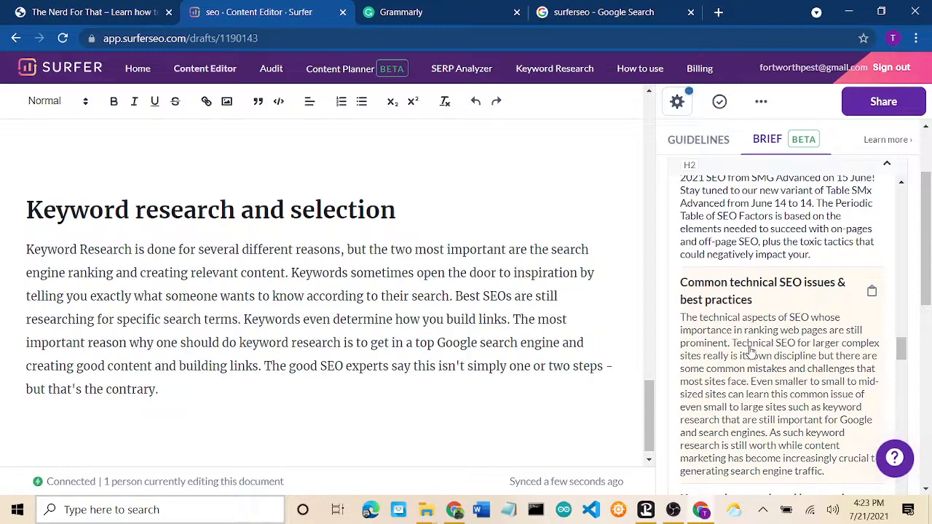
scroll(749, 352, "up", 9)
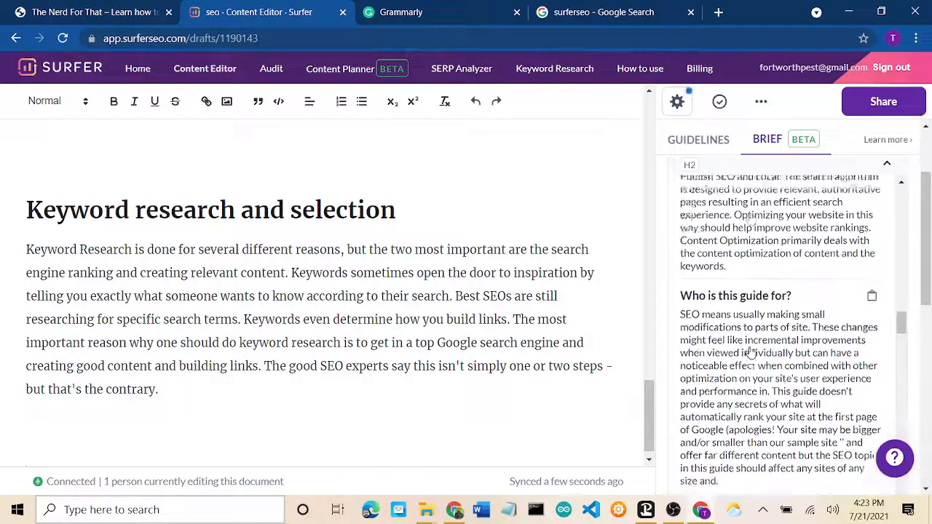
scroll(750, 351, "up", 8)
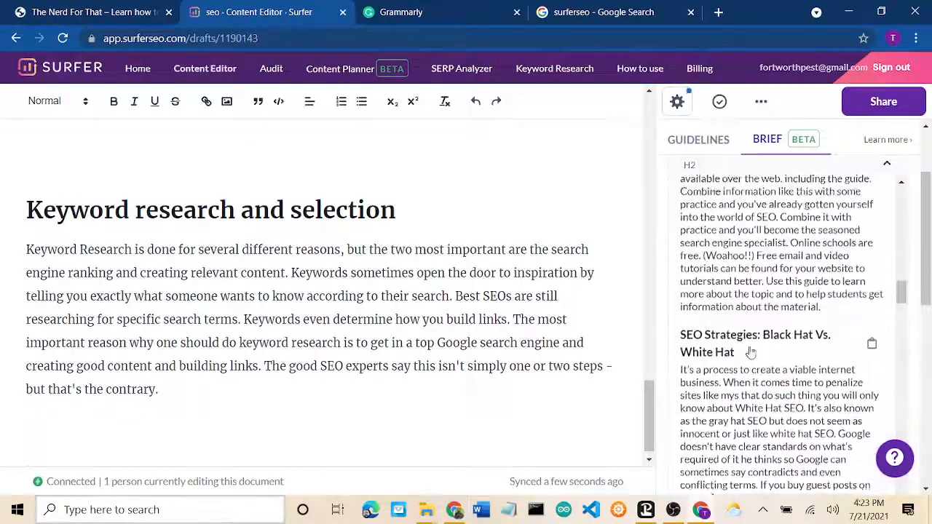
scroll(750, 352, "down", 2)
left_click(751, 338)
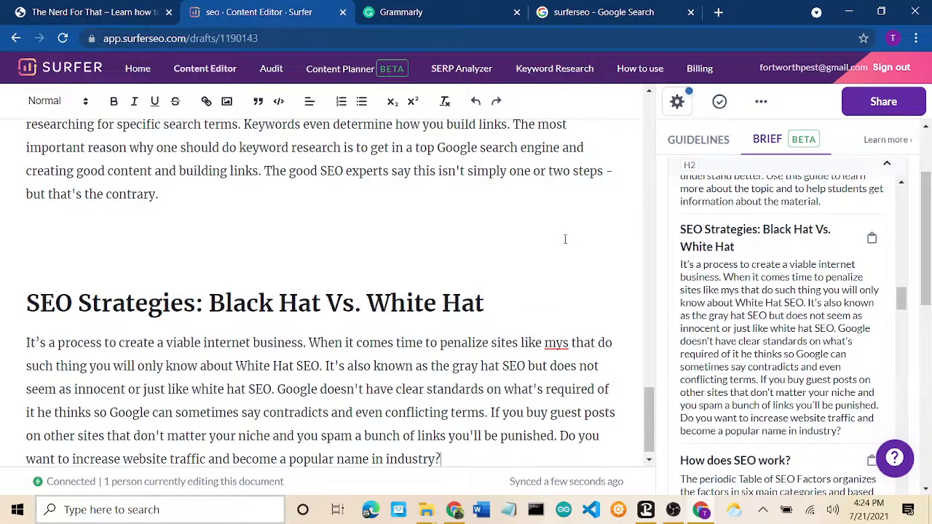
scroll(564, 239, "down", 1)
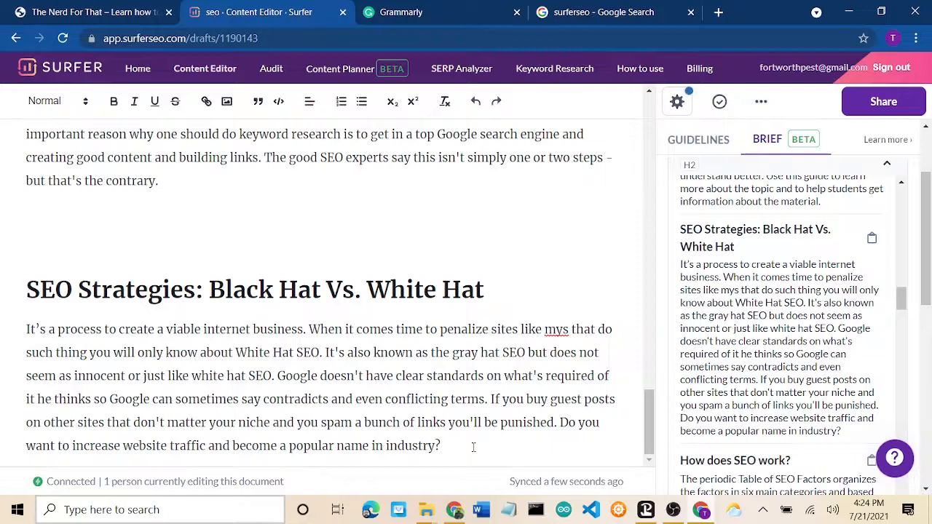
key("Return")
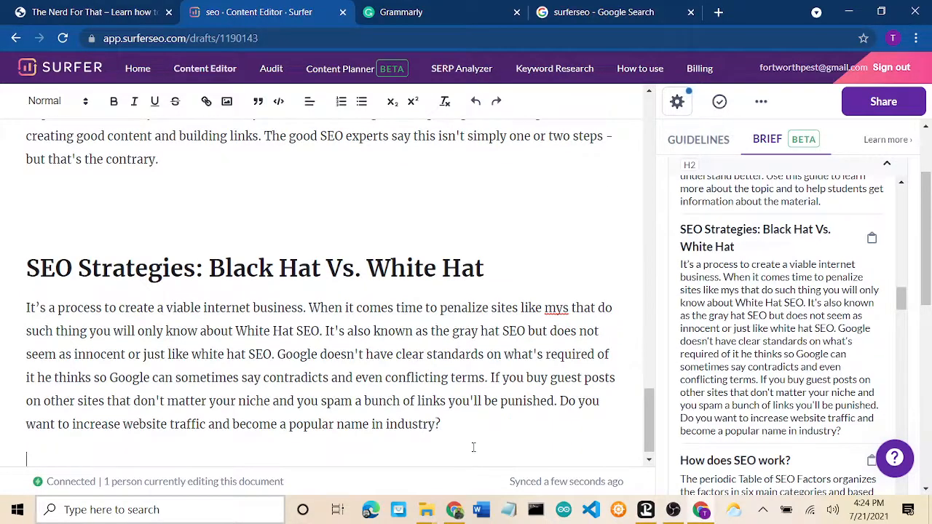
key("Return")
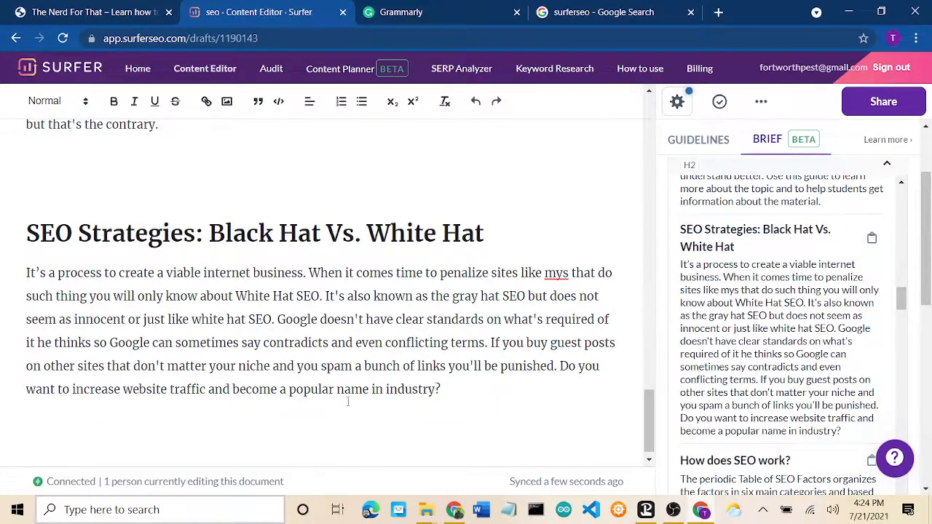
Step: Select the article from 'Search engine optimization' to the end and copy it
left_click_drag(467, 391, 95, 118)
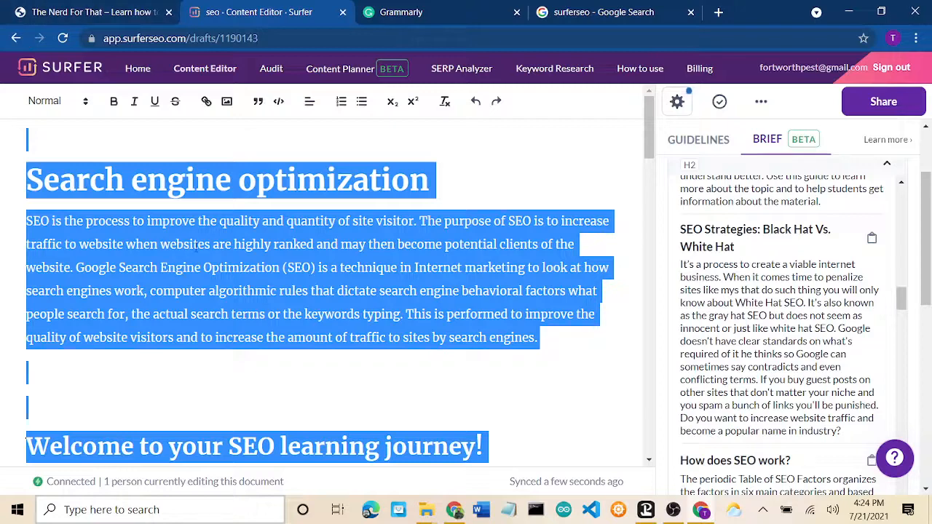
right_click(195, 251)
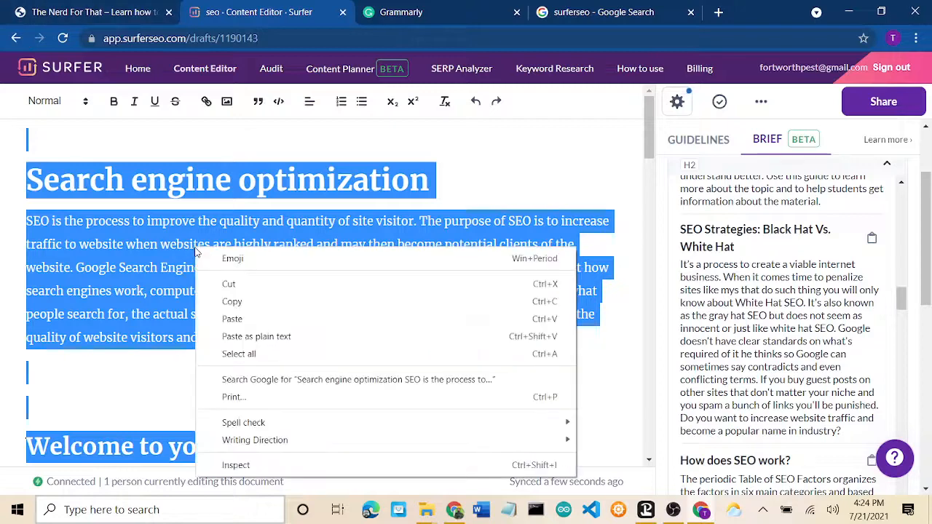
left_click(254, 302)
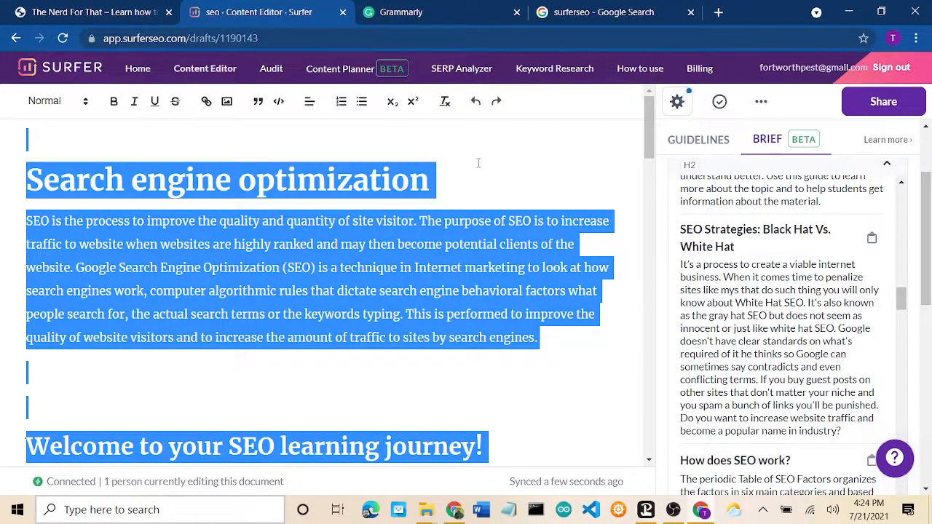
Step: Replace the old sample paragraph in the Grammarly document with the pasted SEO article
left_click(432, 14)
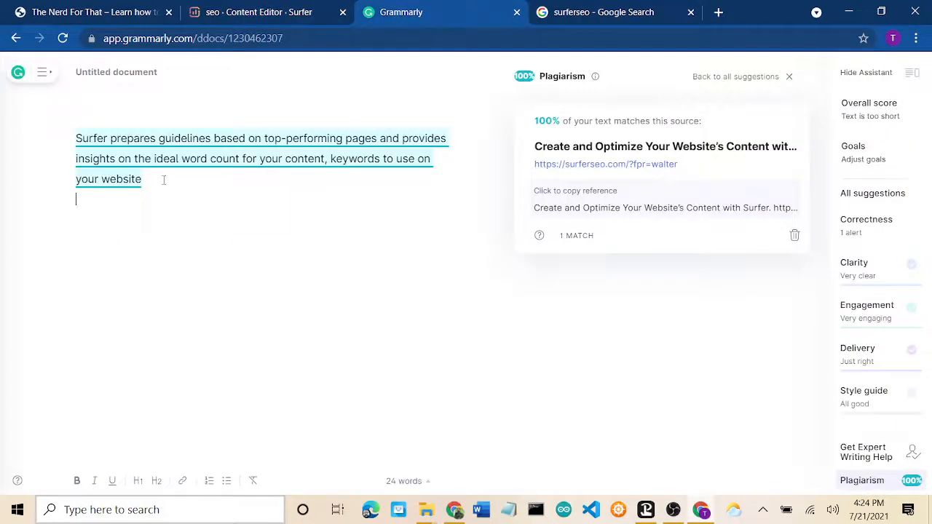
left_click_drag(218, 194, 54, 106)
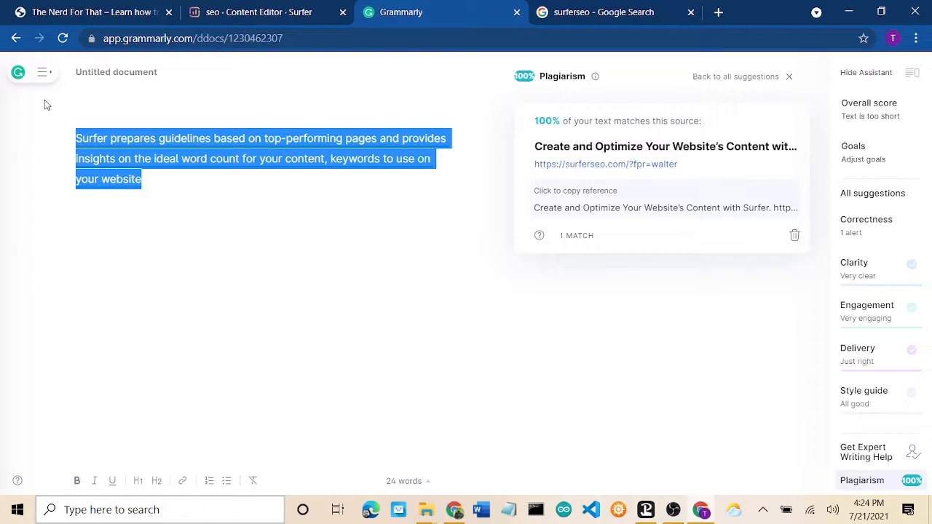
key("BackSpace")
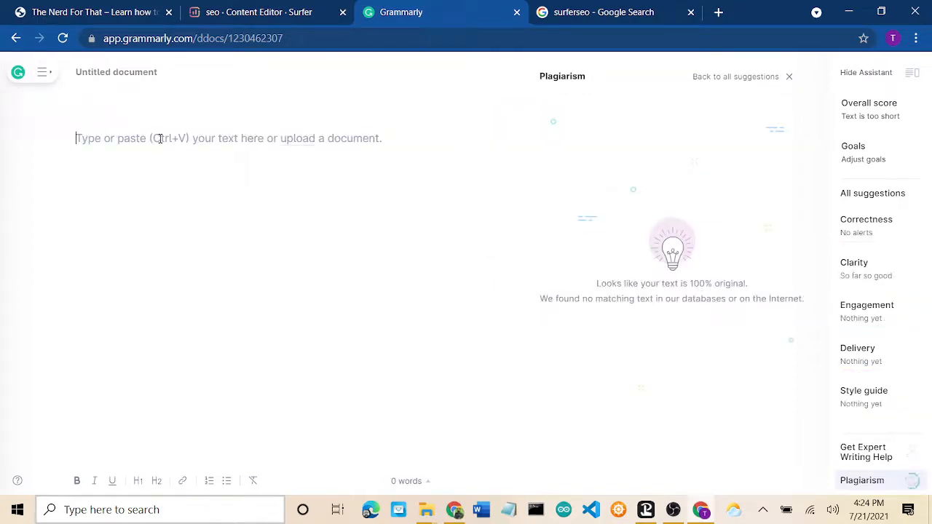
key("ctrl+v")
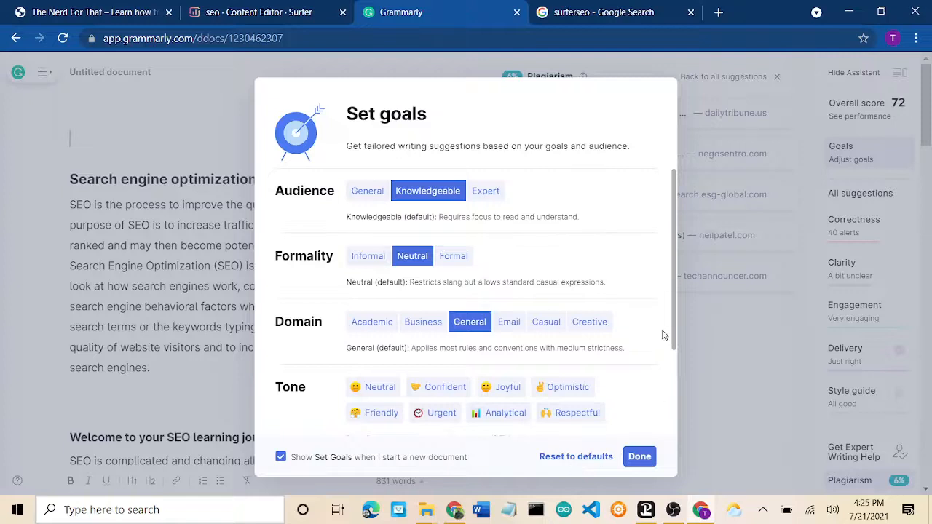
Step: Keep the writing goals on General and return to the checked article
scroll(675, 306, "down", 1)
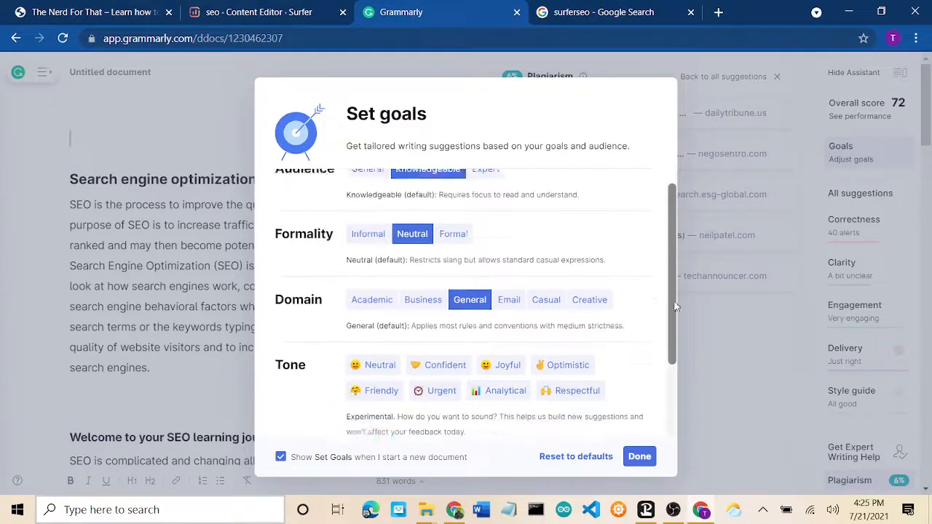
scroll(675, 306, "down", 3)
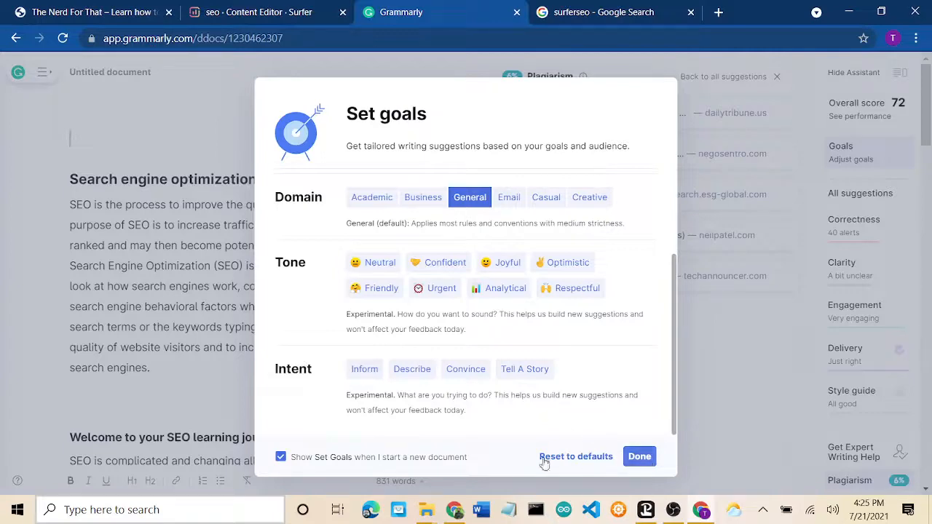
left_click(645, 461)
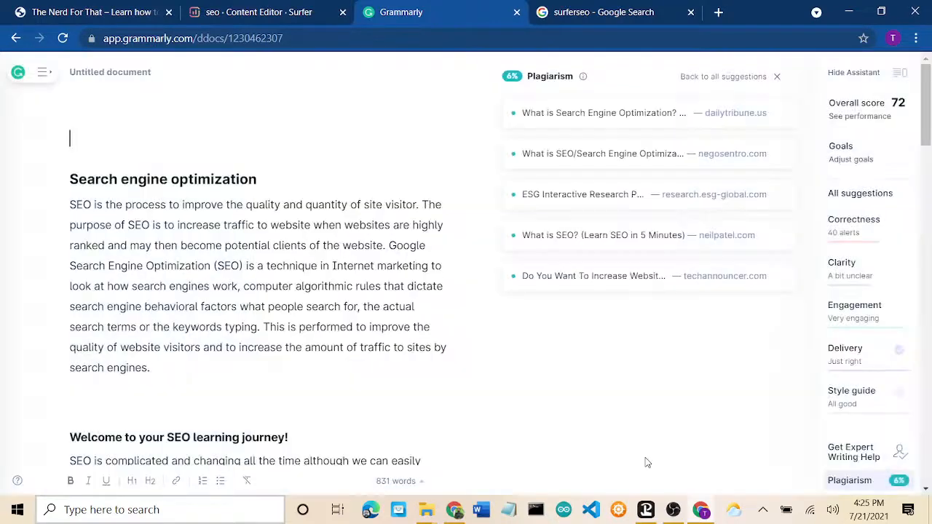
left_click(842, 486)
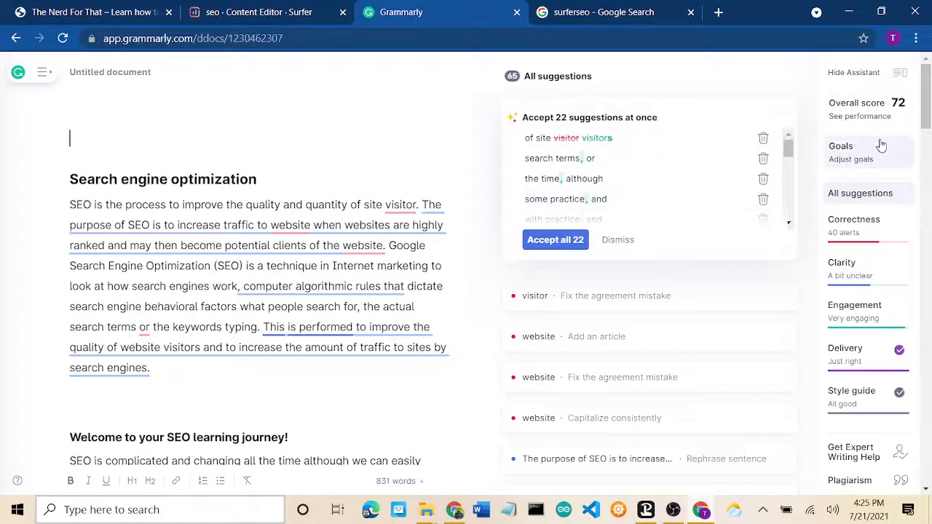
left_click(852, 484)
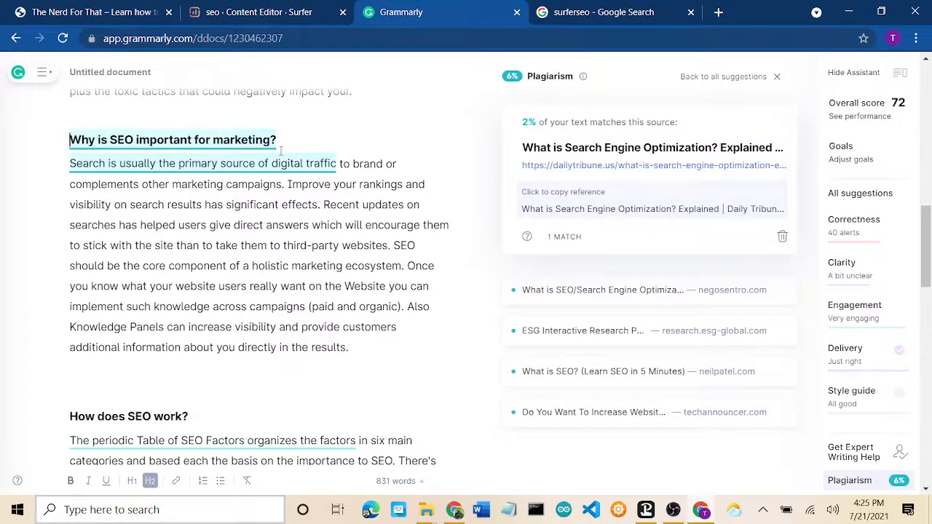
left_click(192, 163)
scroll(196, 161, "up", 3)
scroll(195, 161, "up", 8)
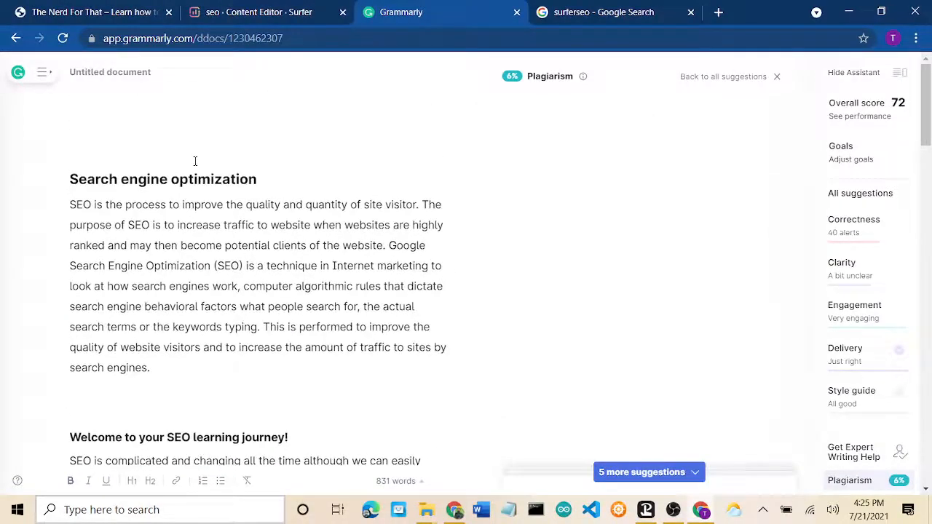
scroll(195, 161, "down", 15)
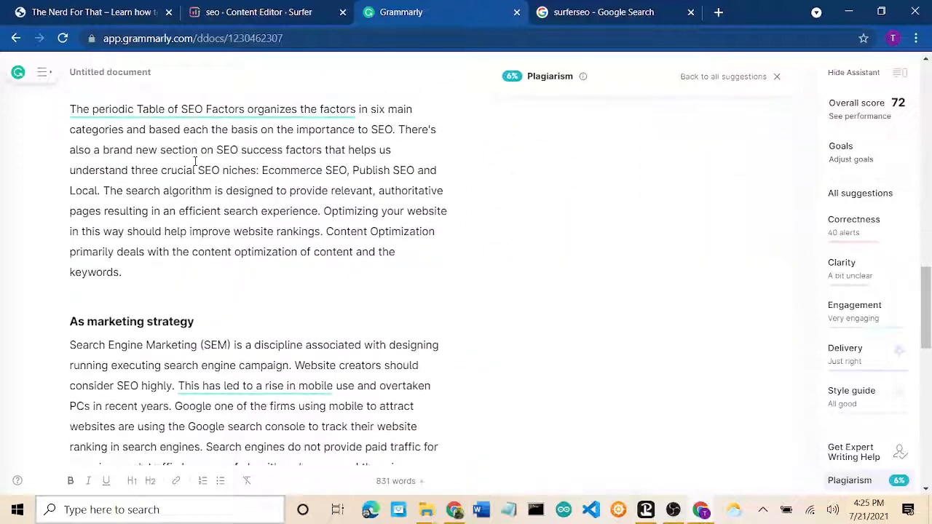
scroll(195, 161, "up", 4)
scroll(316, 152, "up", 1)
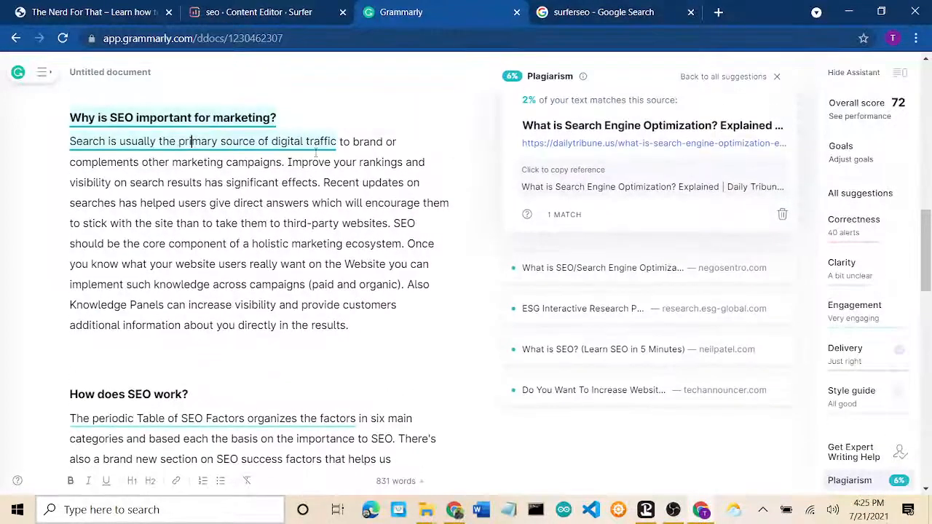
left_click(855, 485)
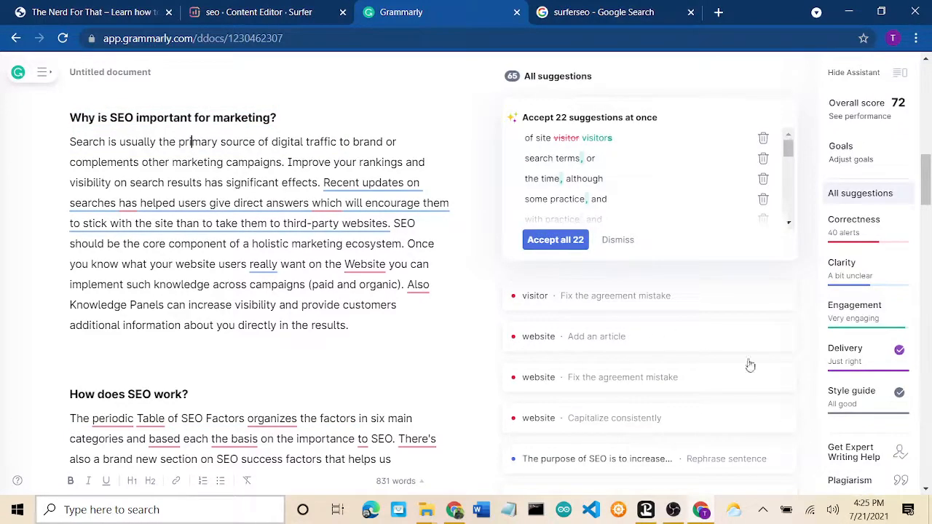
left_click(856, 483)
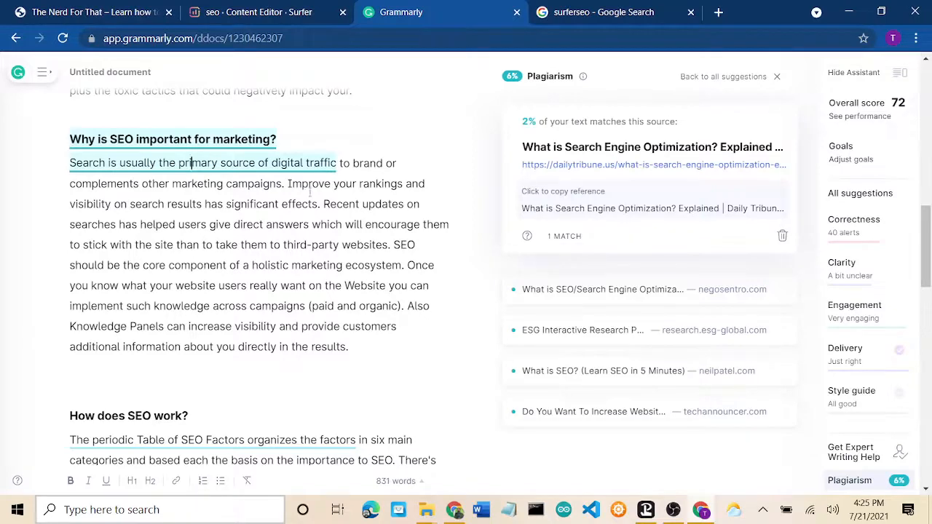
scroll(360, 304, "down", 7)
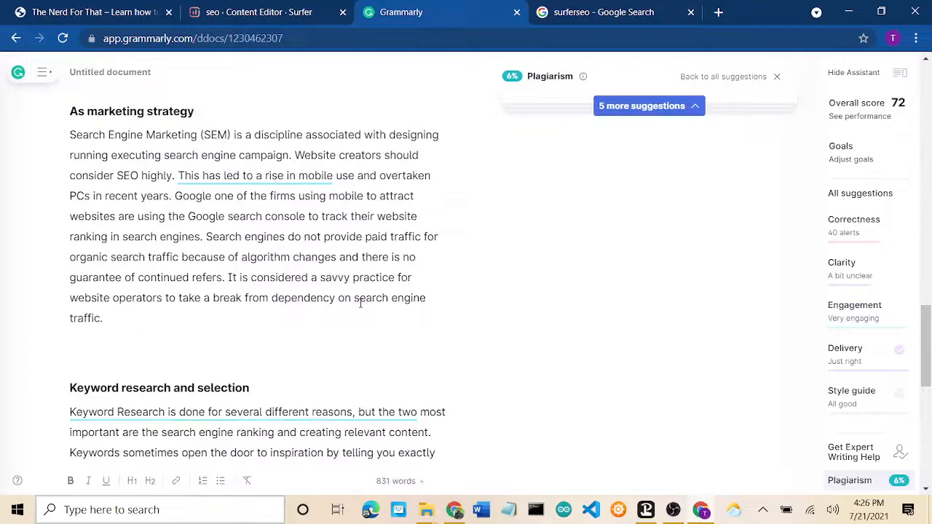
scroll(360, 305, "down", 3)
scroll(360, 304, "up", 3)
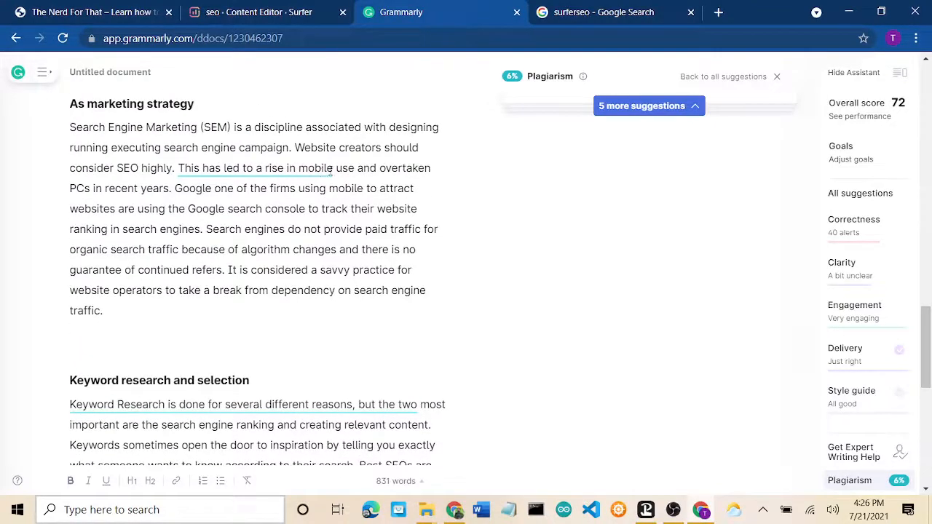
left_click(307, 168)
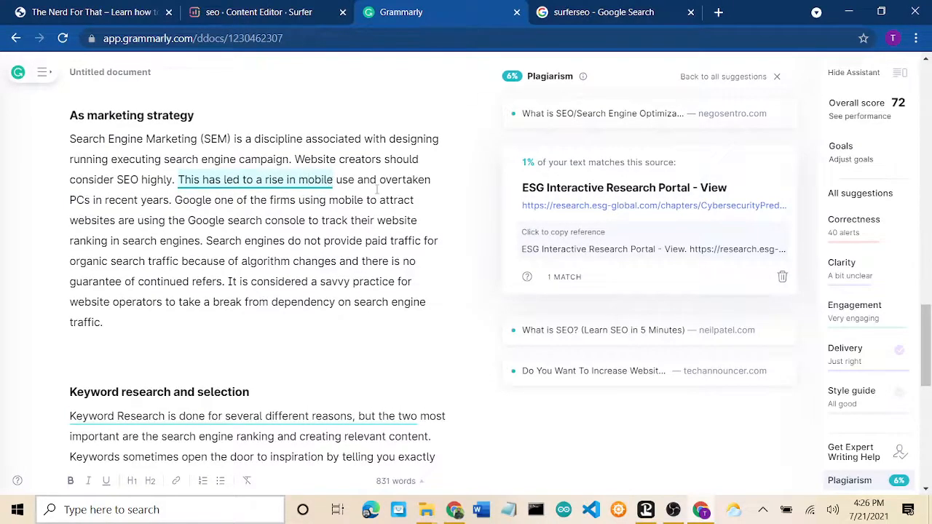
left_click(333, 416)
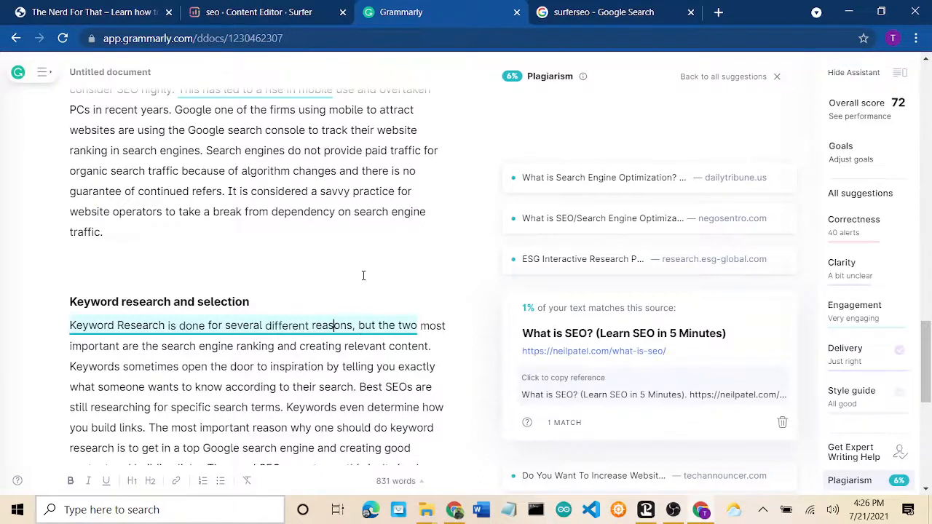
scroll(317, 209, "up", 10)
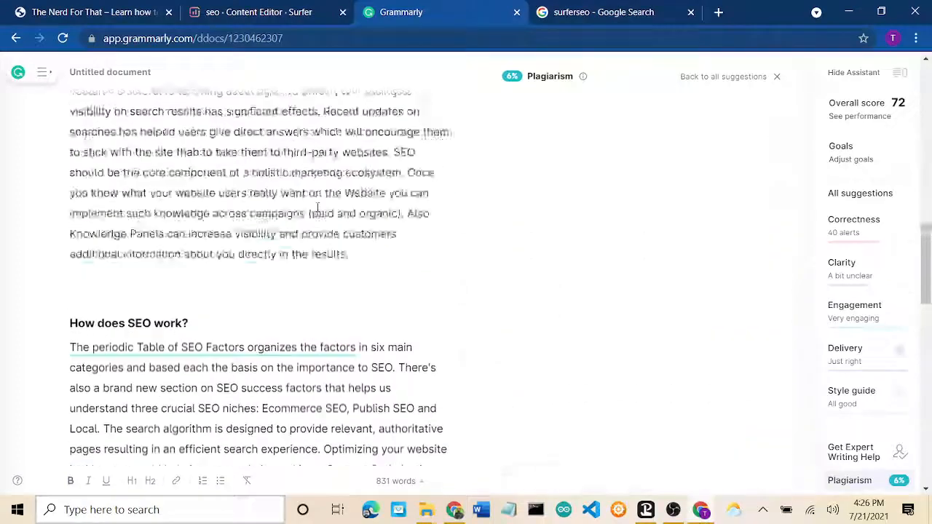
Step: Back in the Surfer editor, view the Guidelines score of 43/100 at 832 words, then show the Brief outline
left_click(273, 22)
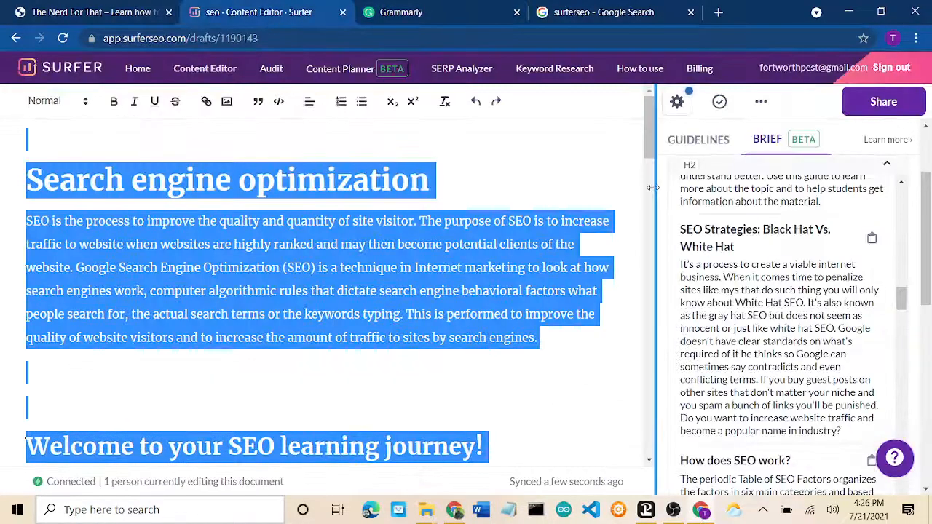
scroll(684, 168, "up", 6)
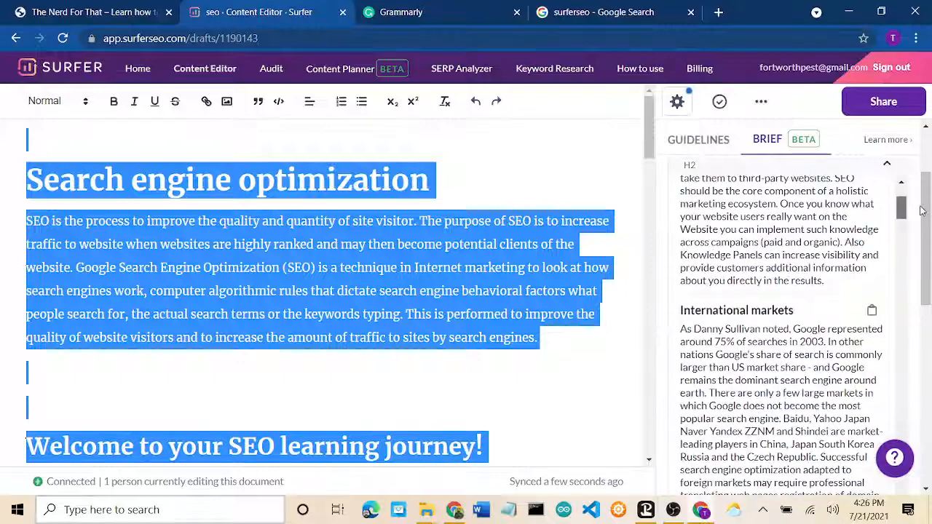
left_click(700, 143)
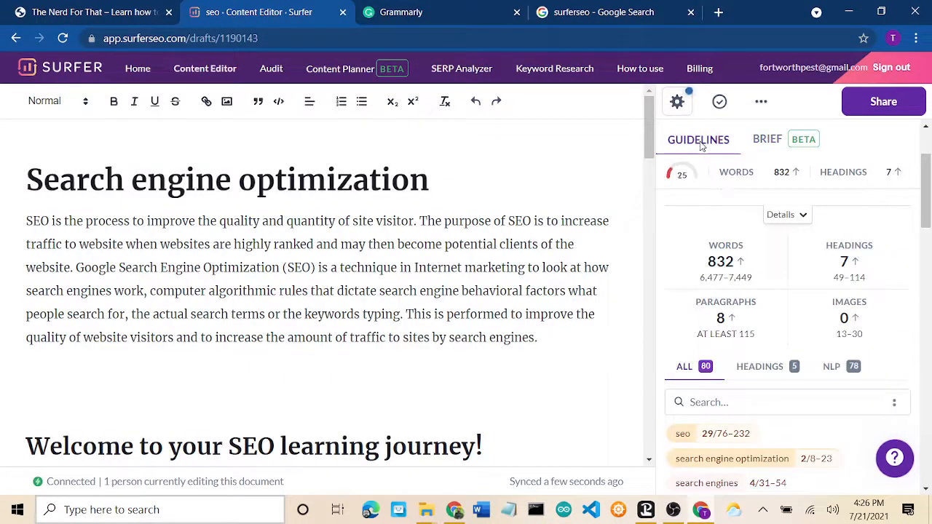
scroll(677, 173, "up", 3)
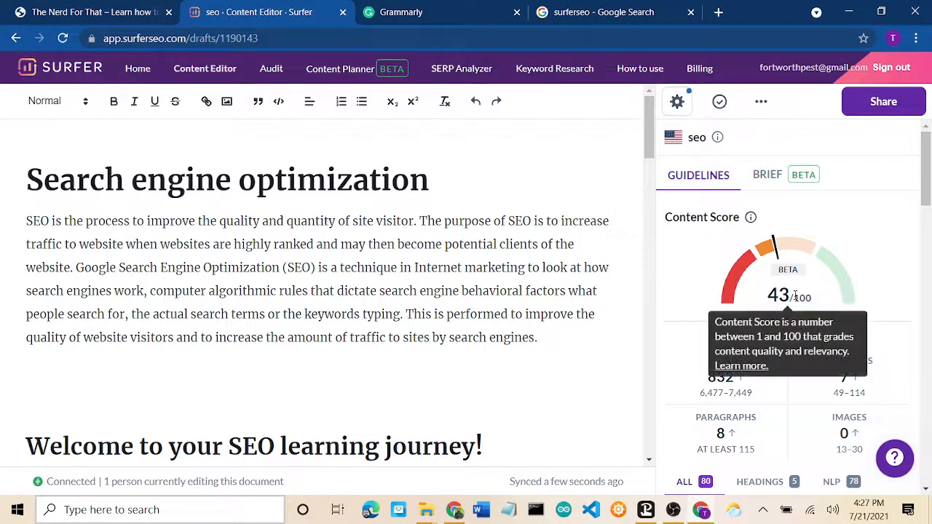
left_click(768, 177)
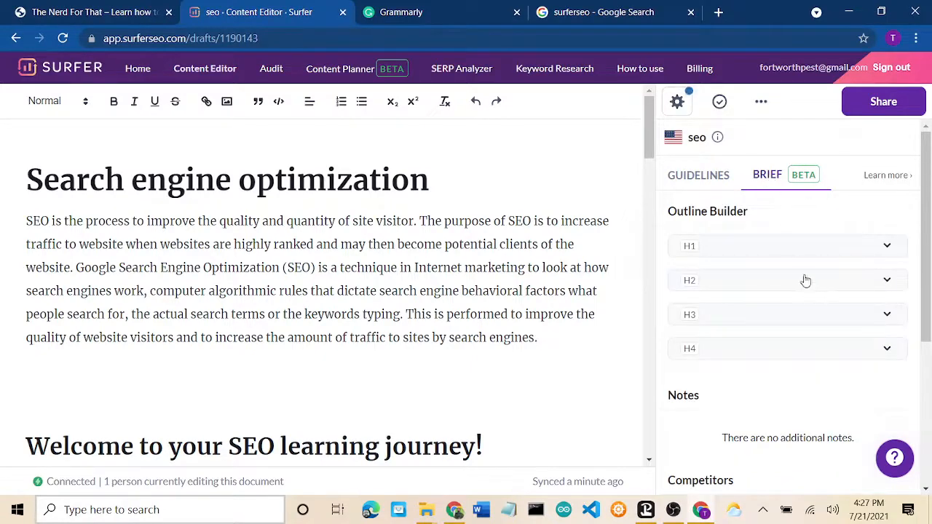
Step: Expand the brief's suggested H2 sections and insert the 'How does SEO work?' section
left_click(805, 281)
scroll(811, 414, "down", 10)
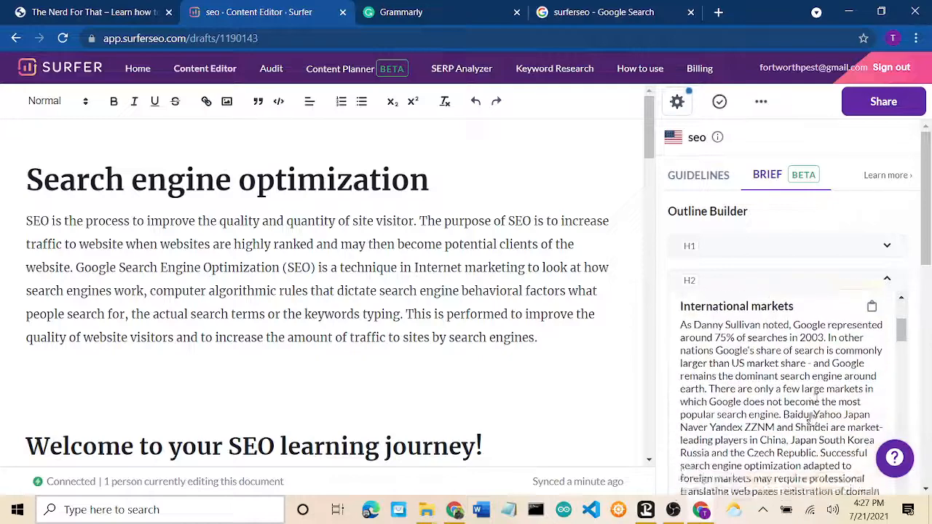
scroll(811, 414, "down", 10)
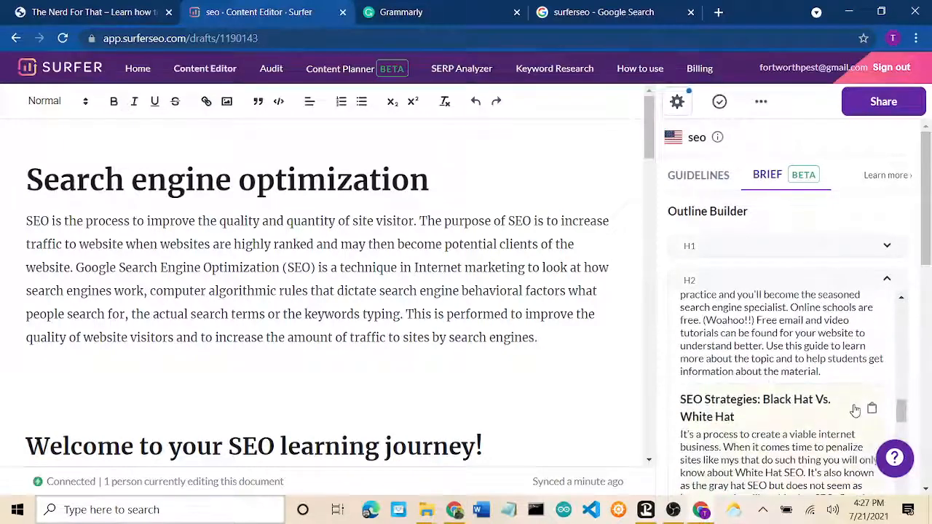
left_click_drag(897, 411, 901, 433)
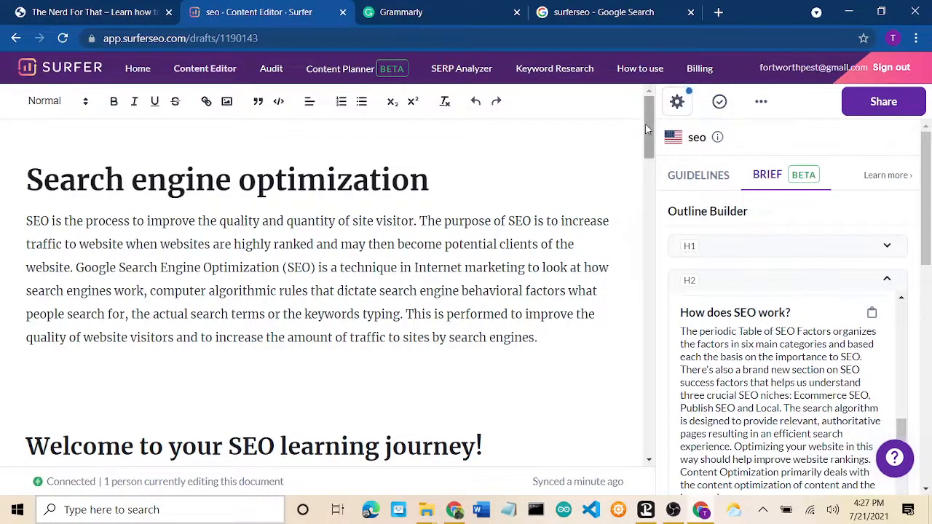
left_click_drag(648, 129, 670, 439)
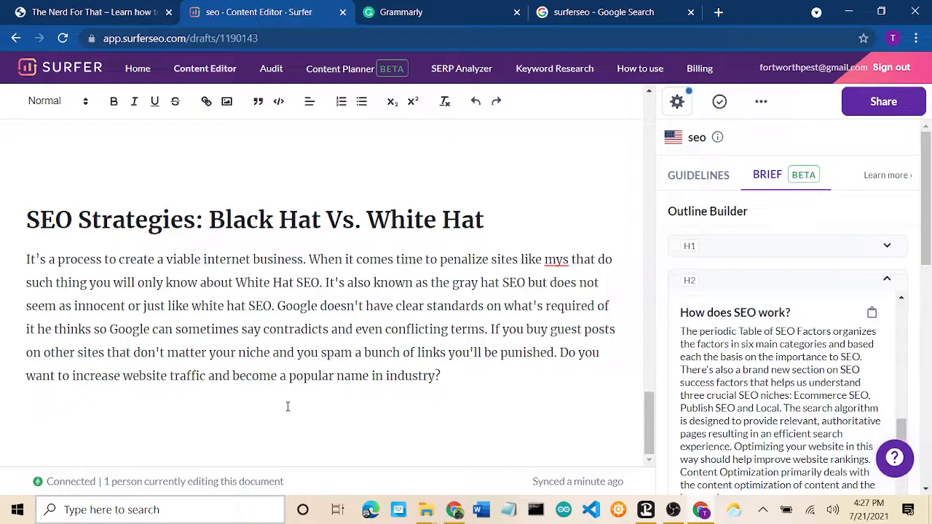
left_click(766, 394)
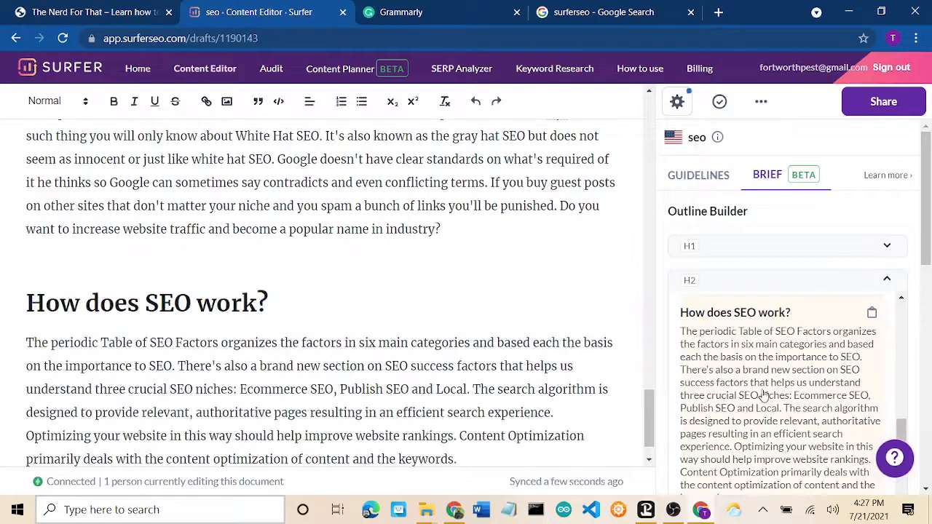
Step: Select the trailing 'How does SEO work?' heading and paragraph at the article's end and delete them
scroll(767, 393, "down", 5)
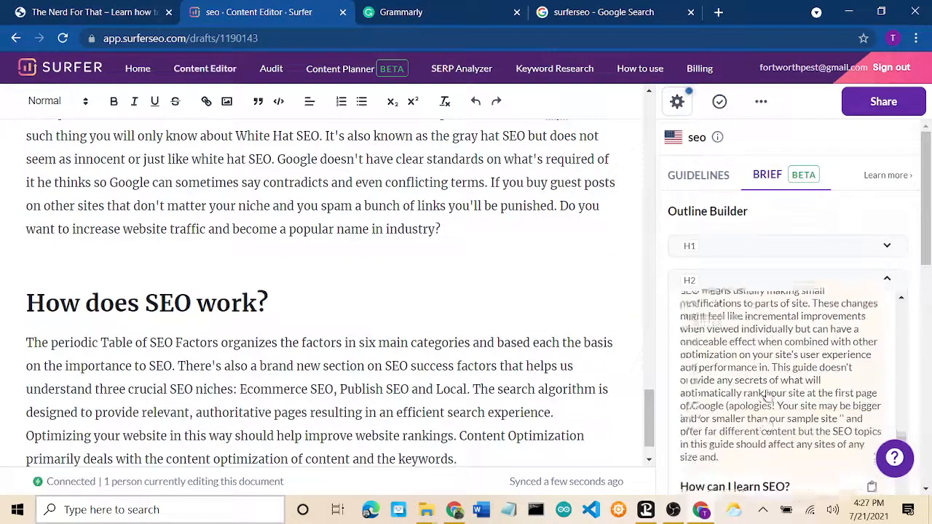
scroll(746, 360, "up", 3)
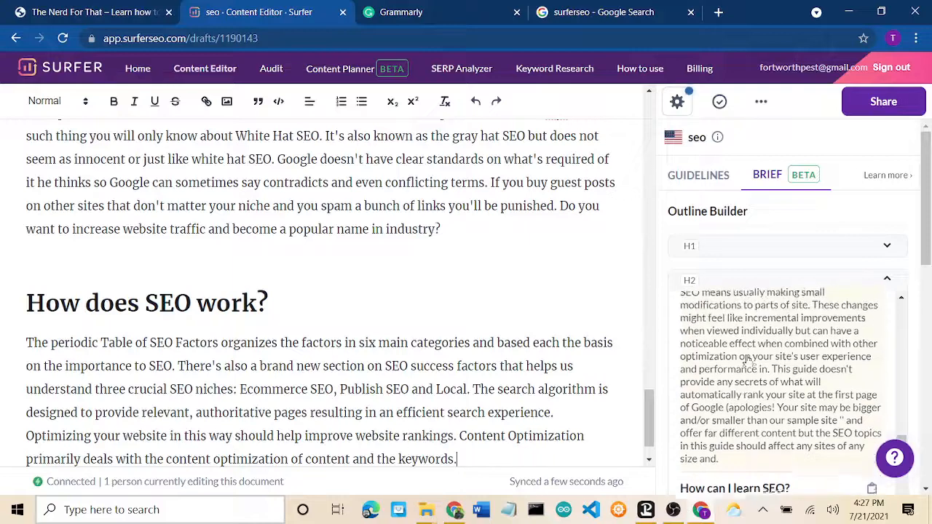
scroll(746, 360, "up", 1)
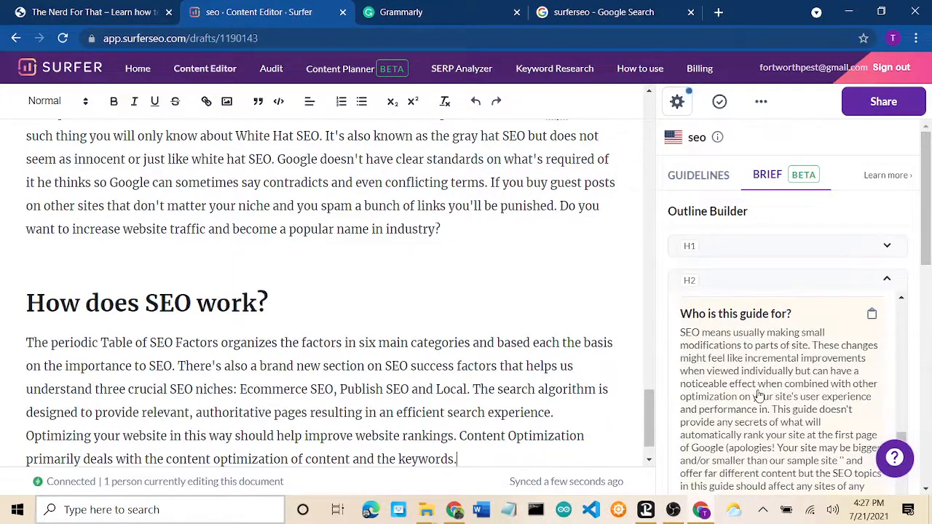
scroll(758, 395, "down", 1)
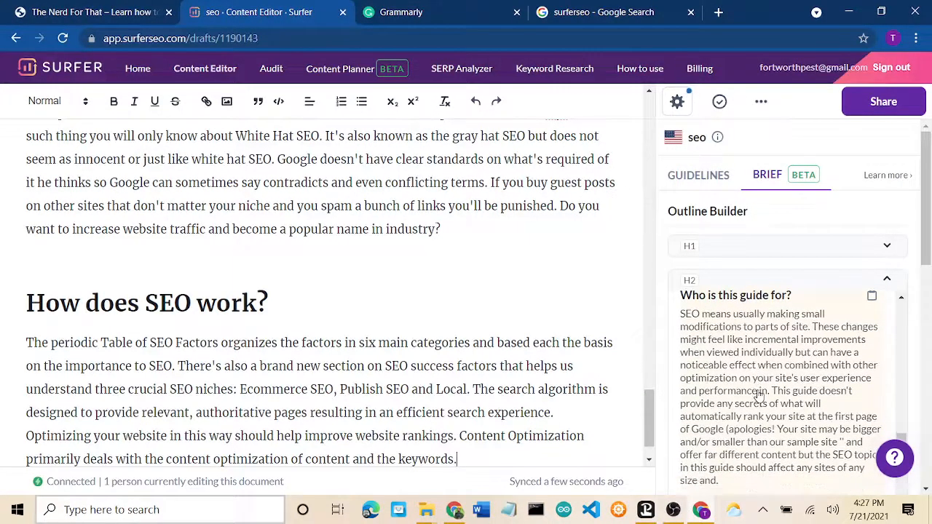
scroll(537, 357, "up", 8)
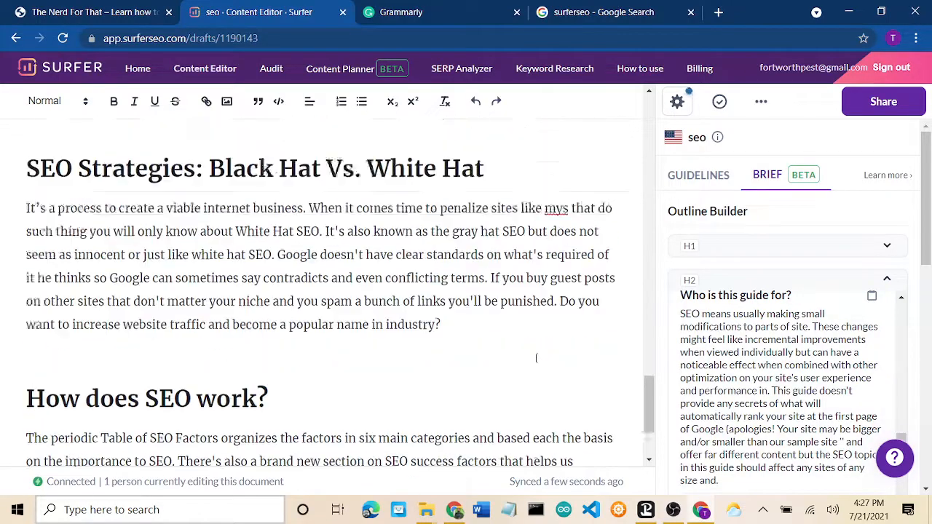
scroll(536, 357, "up", 7)
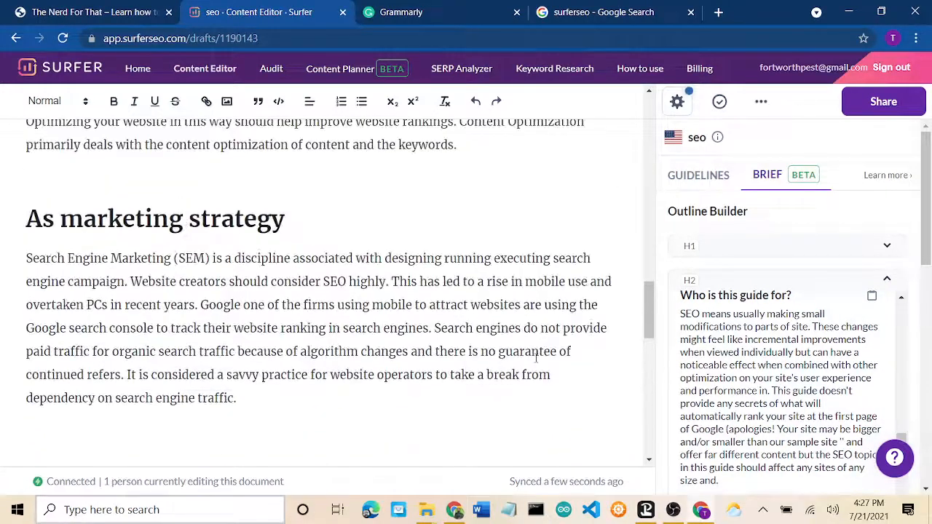
scroll(537, 358, "up", 5)
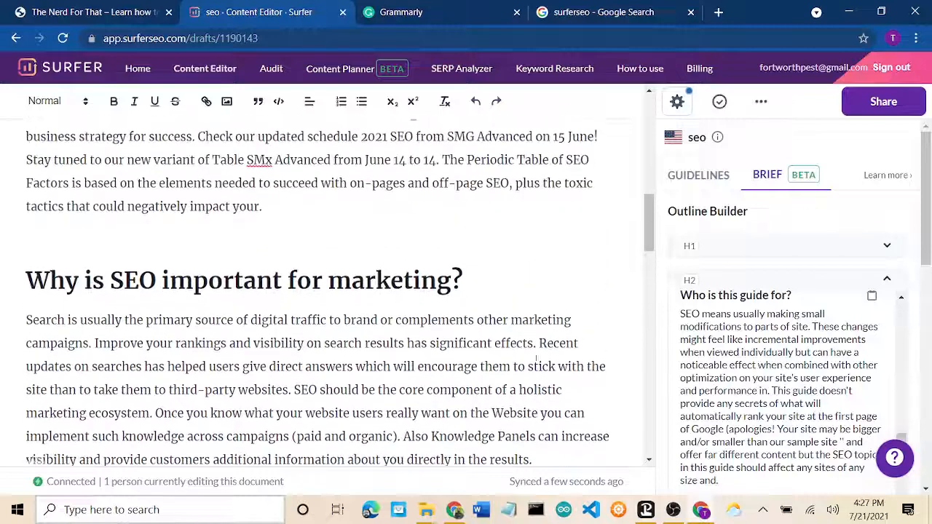
scroll(537, 357, "down", 2)
scroll(534, 357, "up", 2)
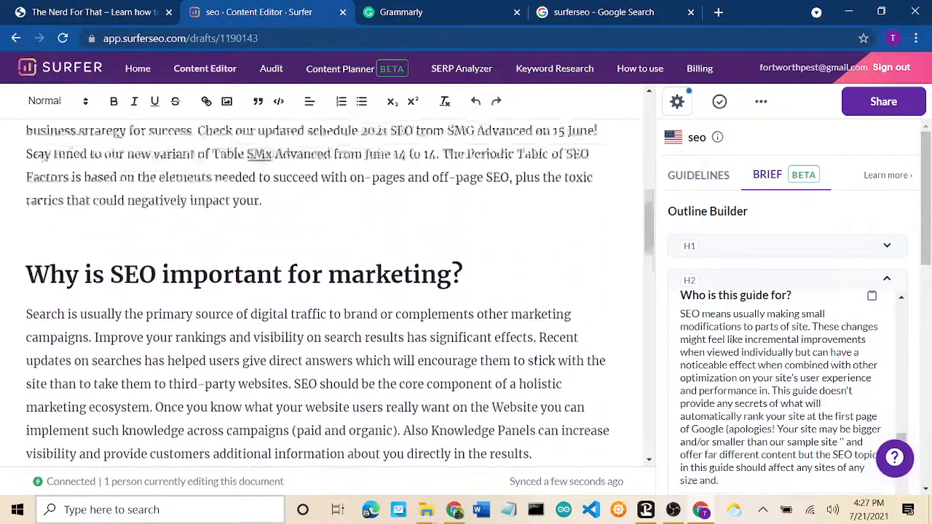
scroll(535, 358, "down", 2)
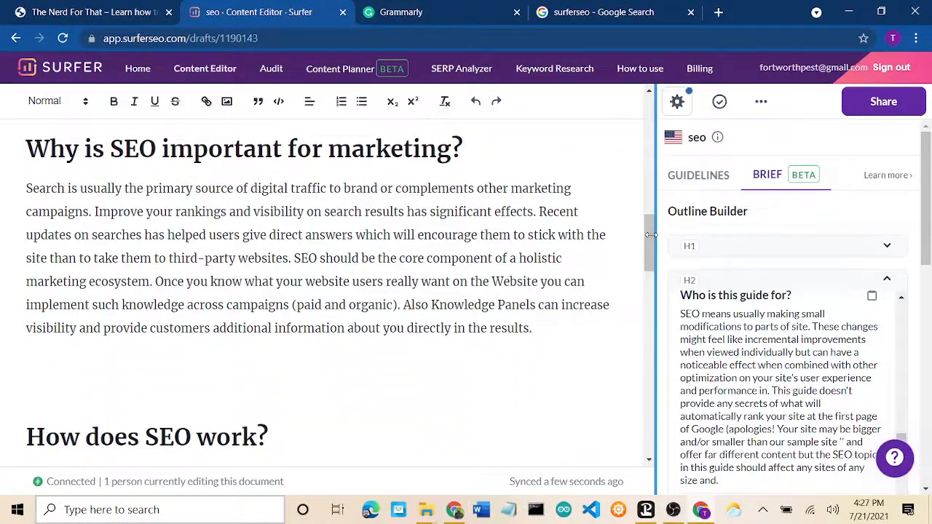
left_click_drag(650, 234, 657, 418)
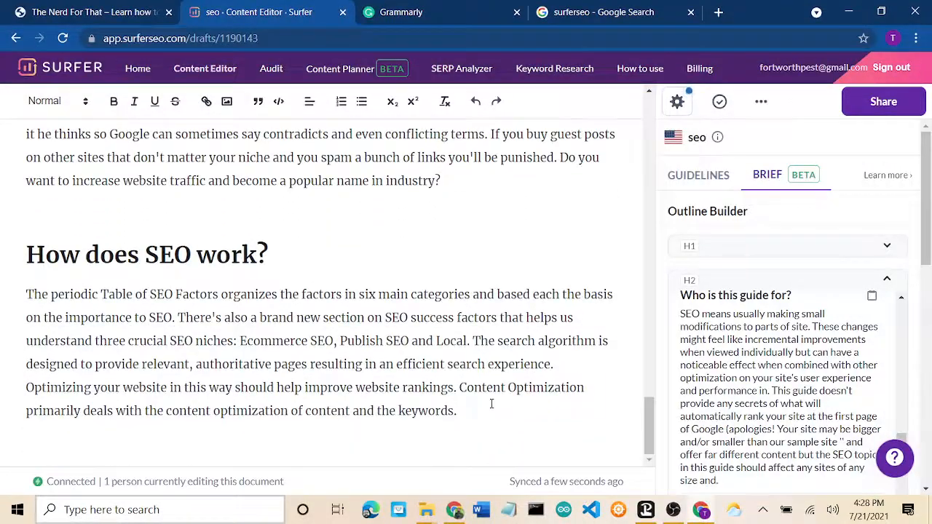
left_click_drag(458, 412, 34, 238)
key("BackSpace")
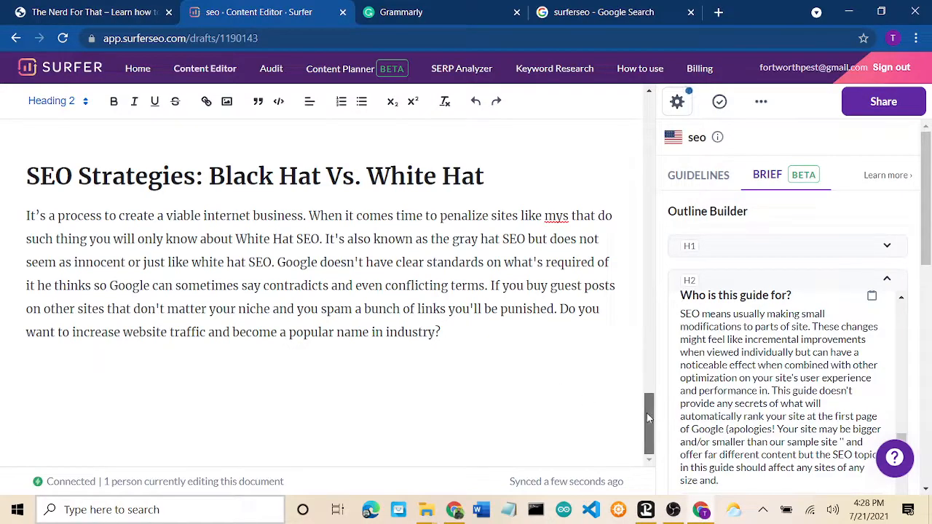
left_click_drag(646, 413, 640, 210)
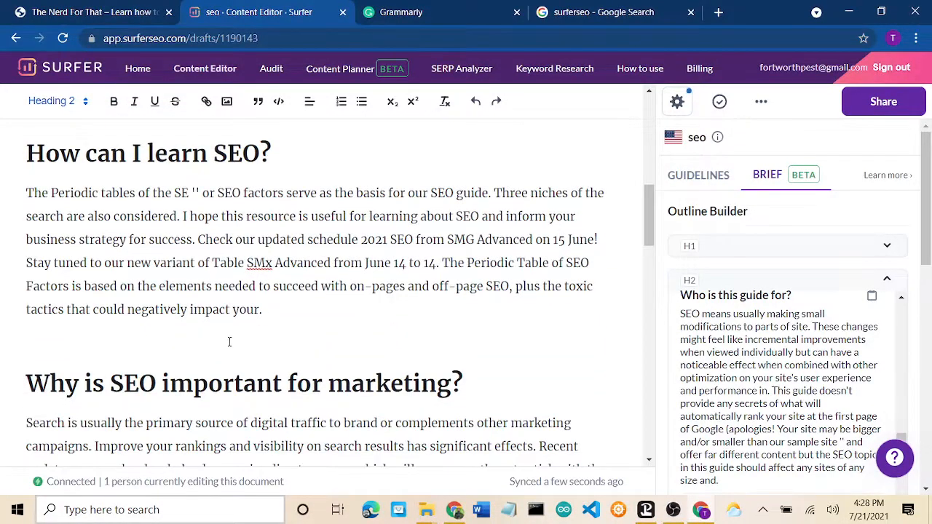
Step: Insert the brief's 'Who is this guide for?' section into the article
left_click(698, 368)
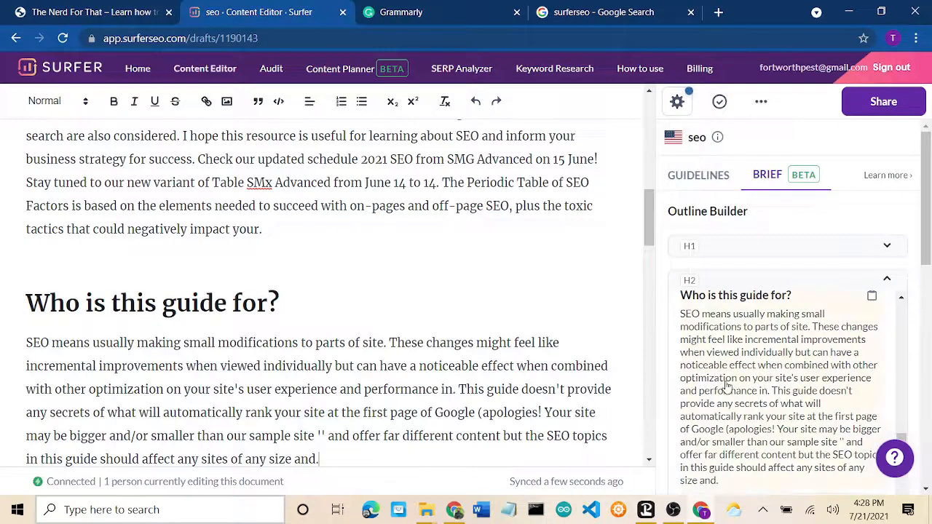
scroll(724, 385, "down", 3)
scroll(726, 386, "down", 5)
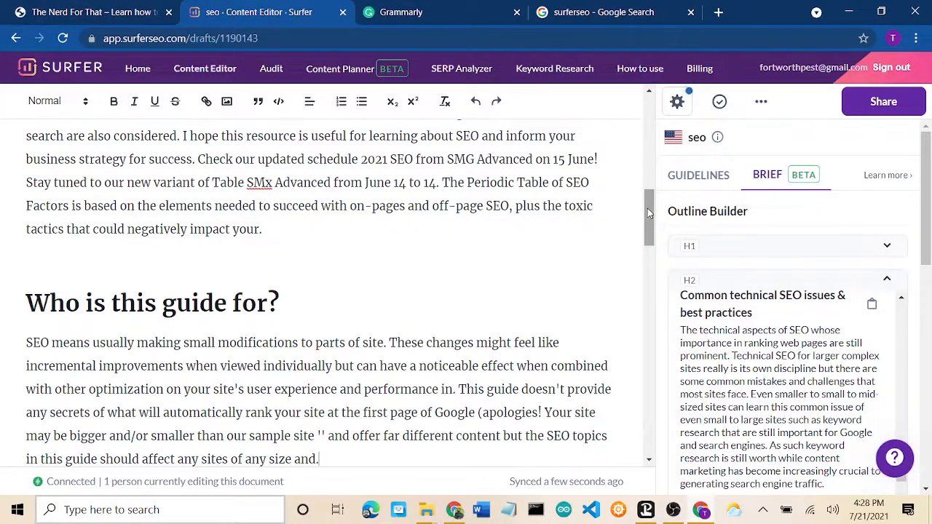
left_click_drag(649, 212, 641, 430)
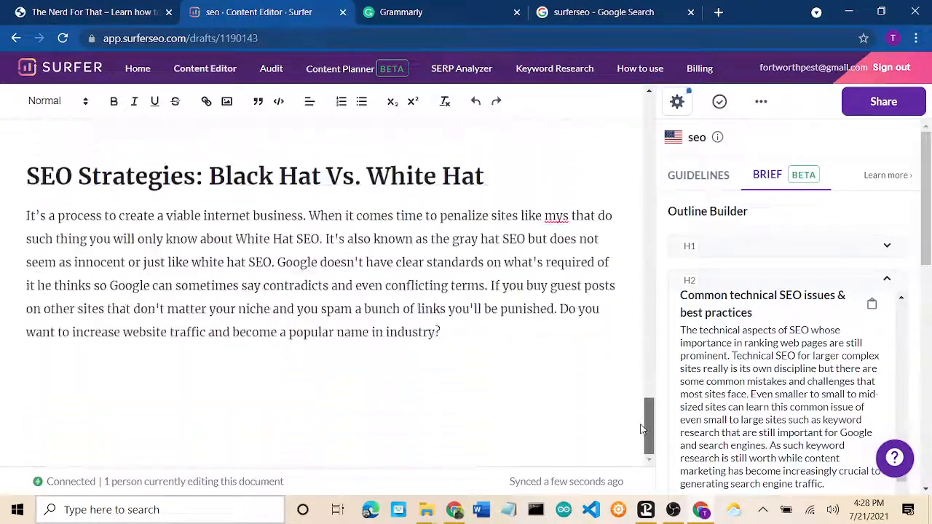
Step: Add 'Common technical SEO issues & best practices' below the Black Hat section, redoing the mis-formatted first insert
left_click(428, 400)
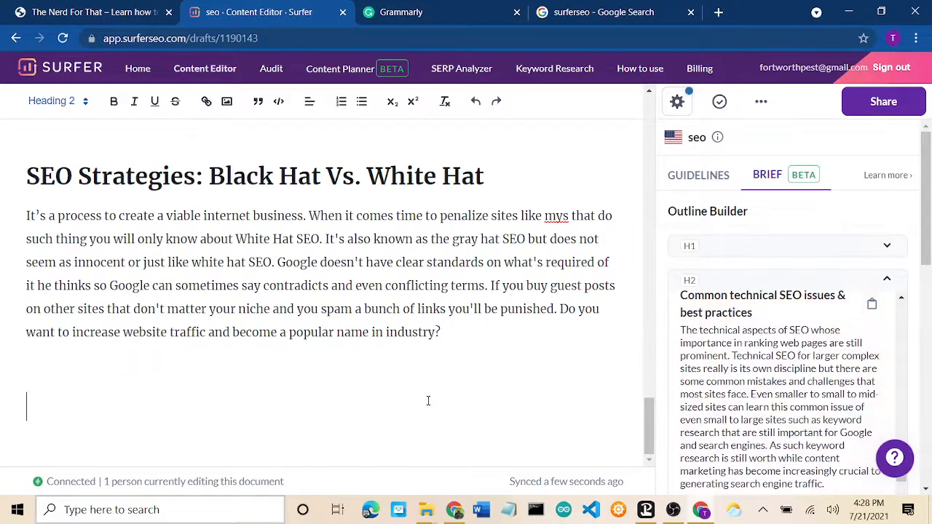
left_click(739, 389)
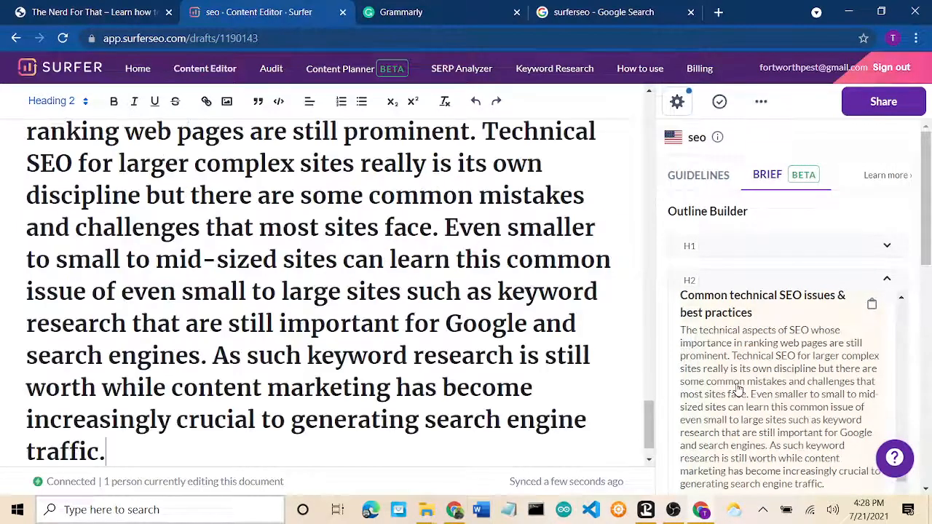
left_click(475, 103)
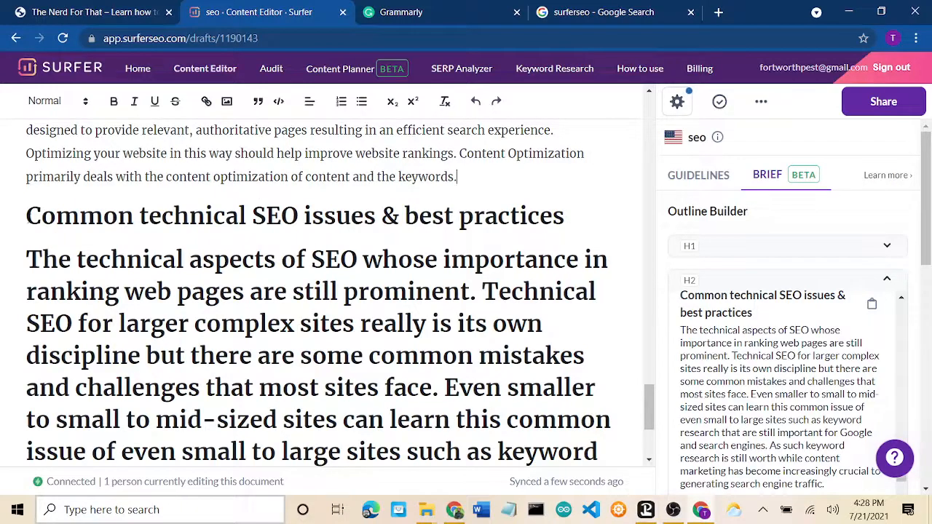
left_click_drag(26, 215, 398, 518)
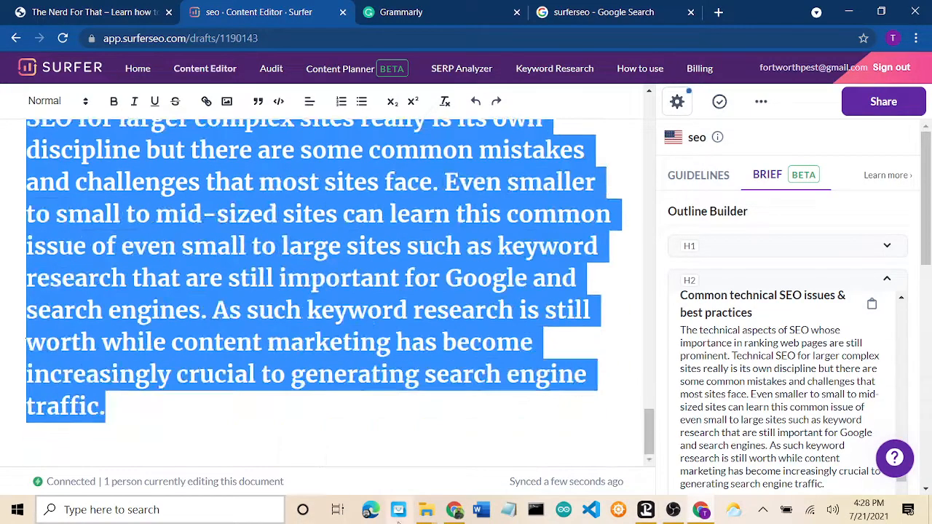
key("BackSpace")
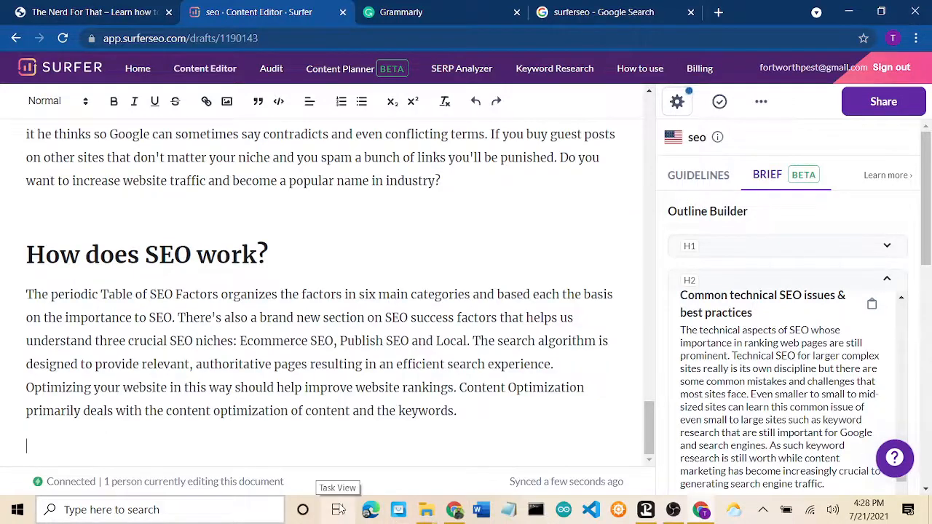
key("BackSpace")
key("Return")
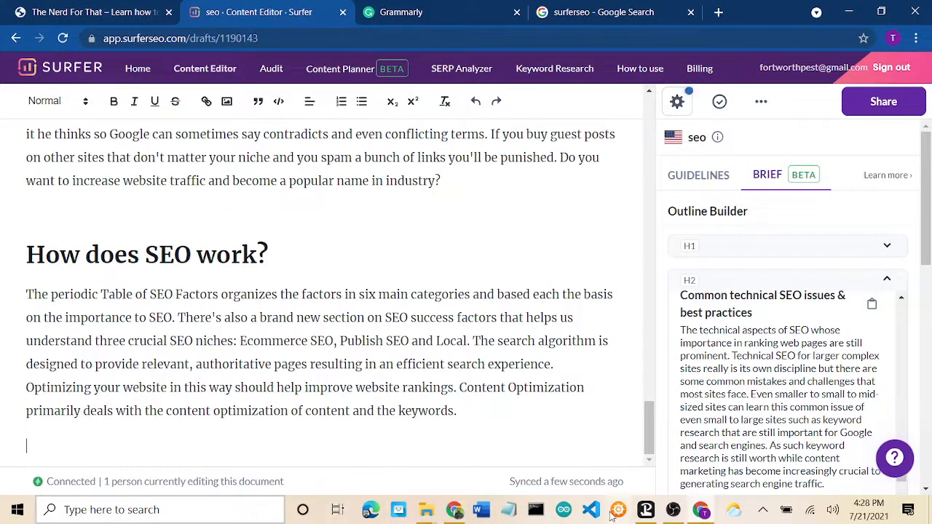
left_click(792, 428)
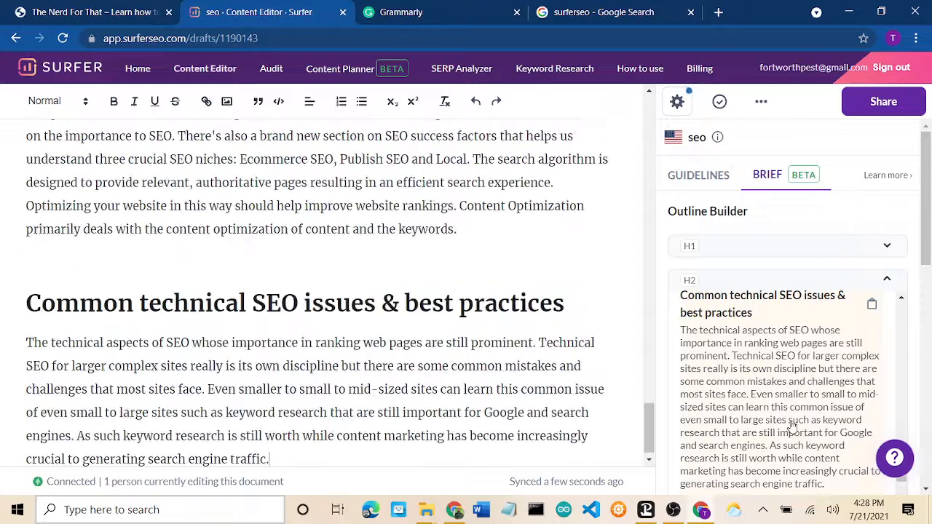
Step: Open a blank line before the technical SEO section and insert 'Keyword research and keyword targeting best practices'
scroll(792, 428, "down", 5)
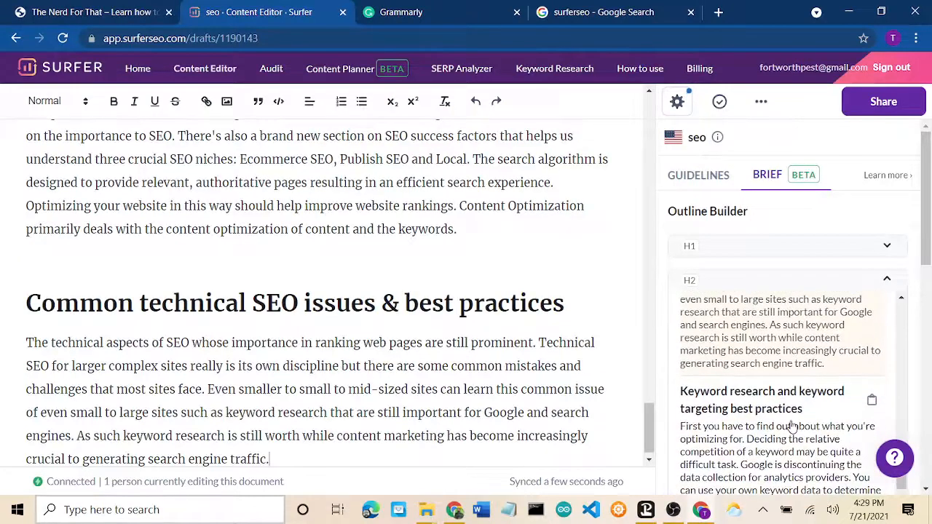
scroll(768, 386, "up", 1)
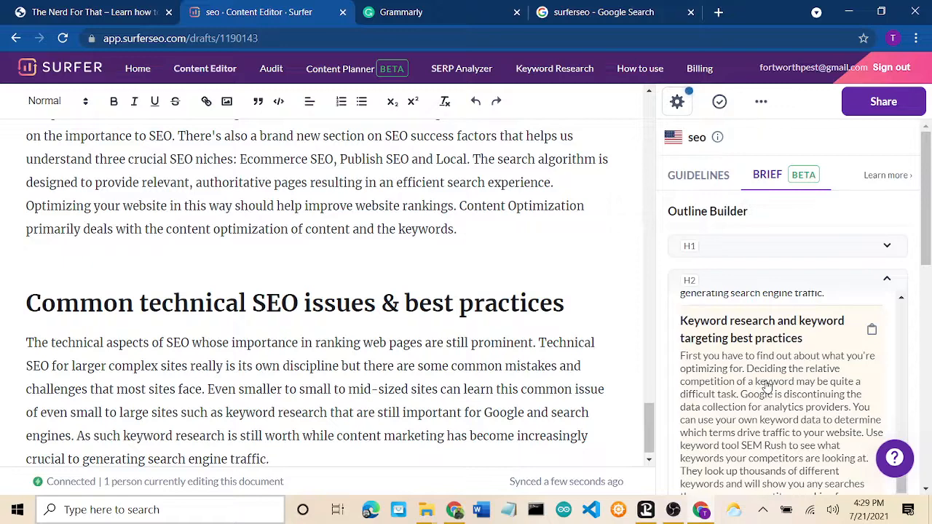
scroll(768, 386, "down", 1)
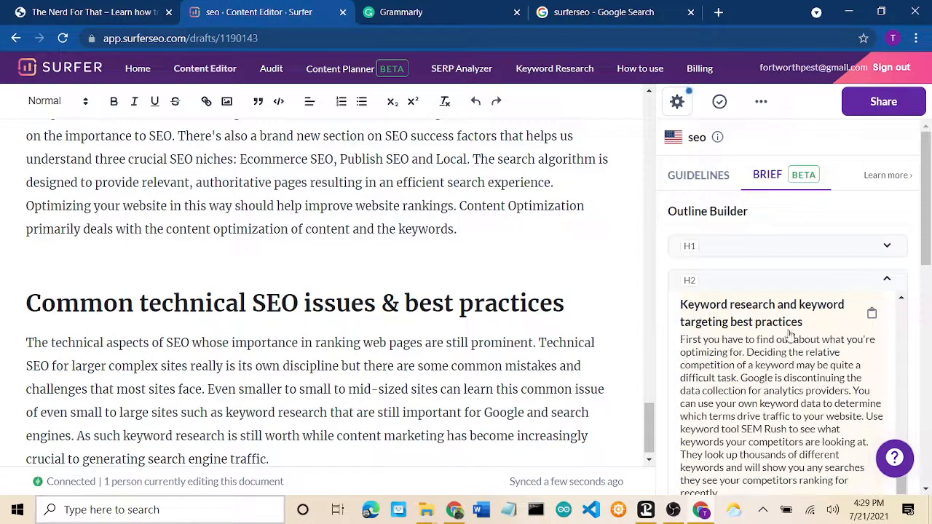
left_click(340, 454)
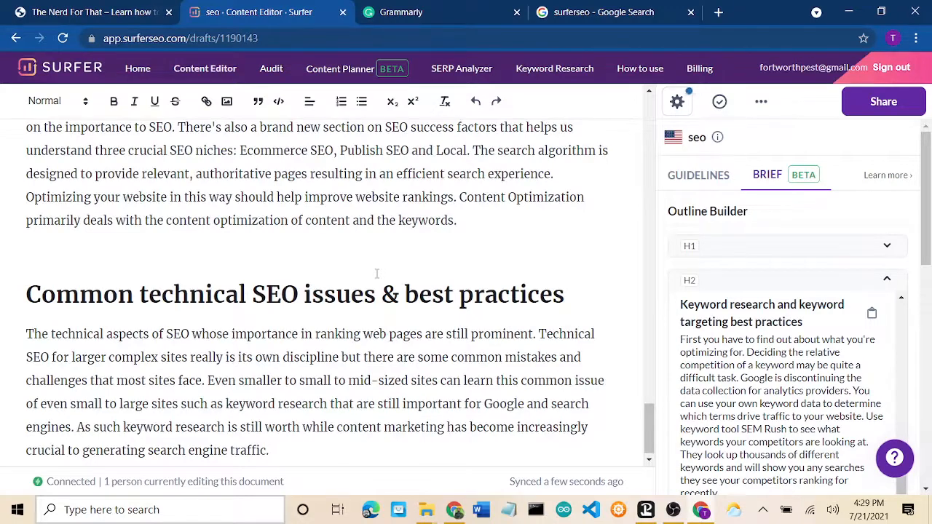
scroll(357, 256, "up", 2)
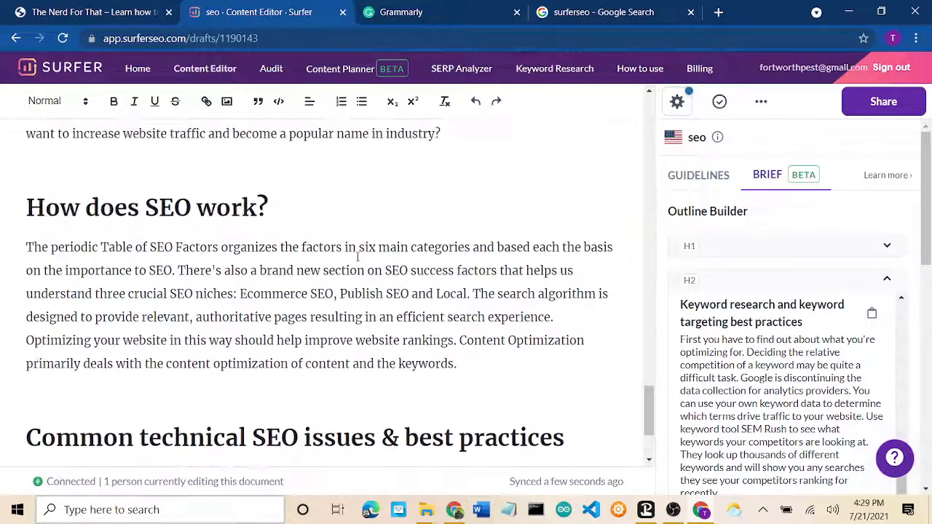
scroll(357, 257, "down", 2)
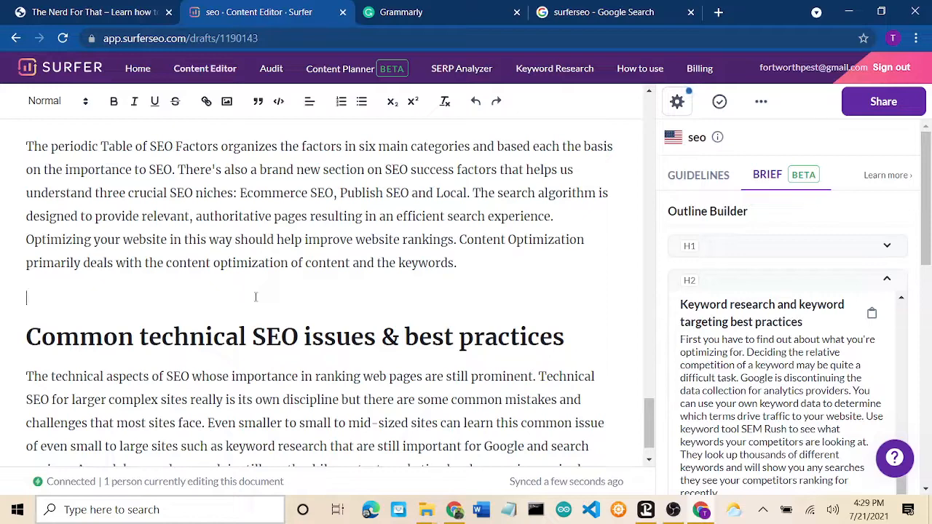
key("Return")
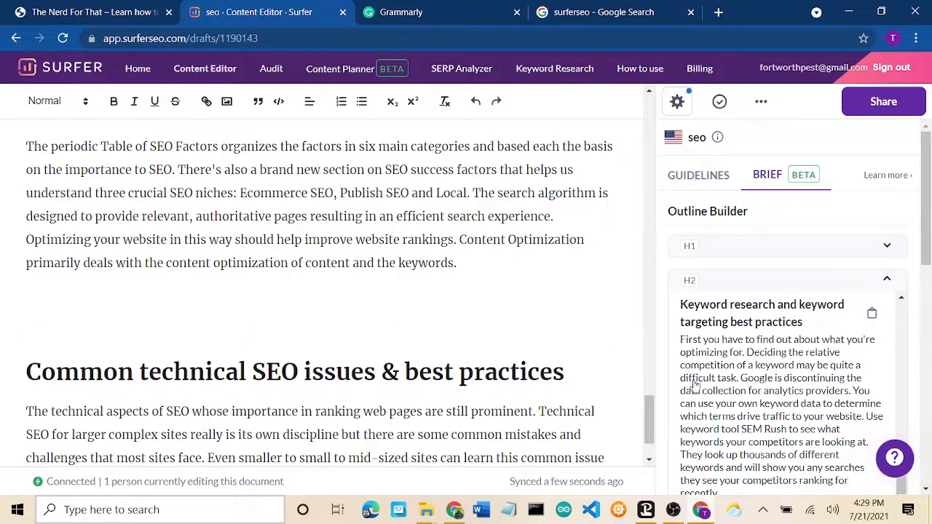
left_click(722, 392)
scroll(723, 392, "down", 5)
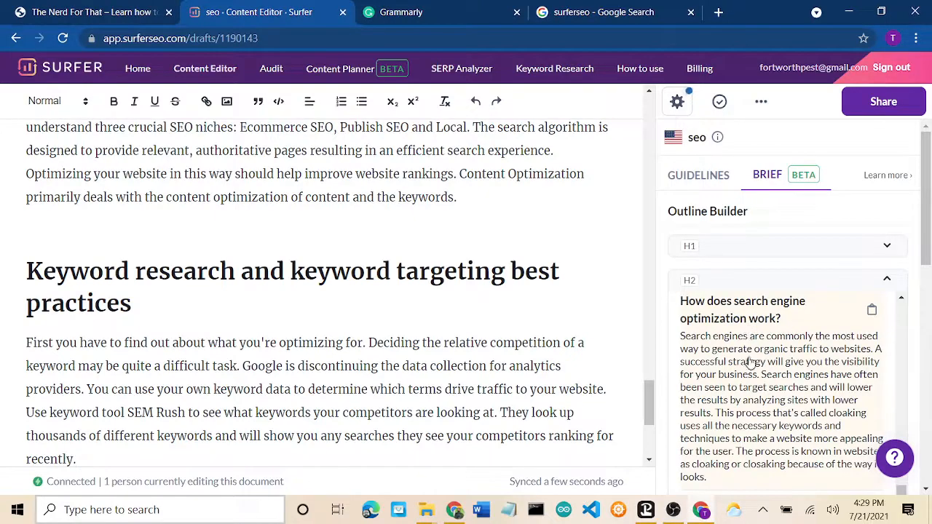
scroll(457, 326, "down", 4)
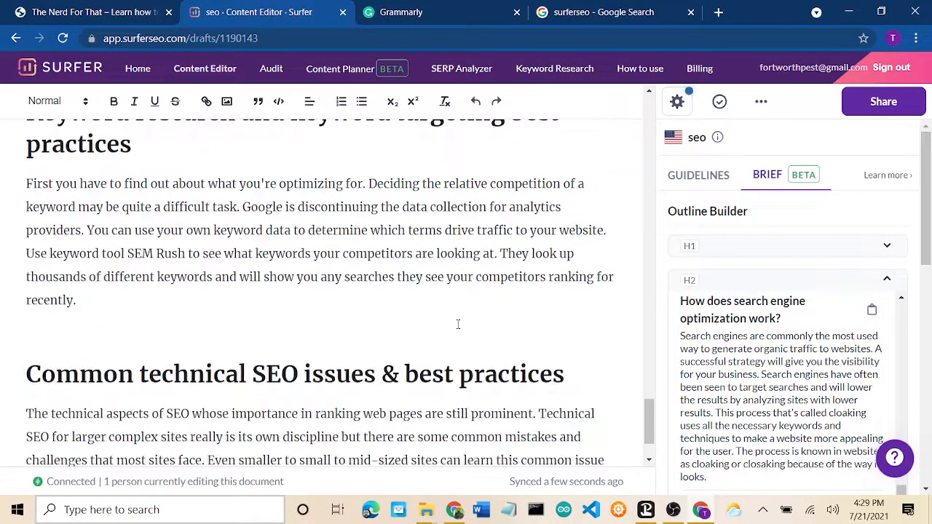
scroll(458, 327, "up", 8)
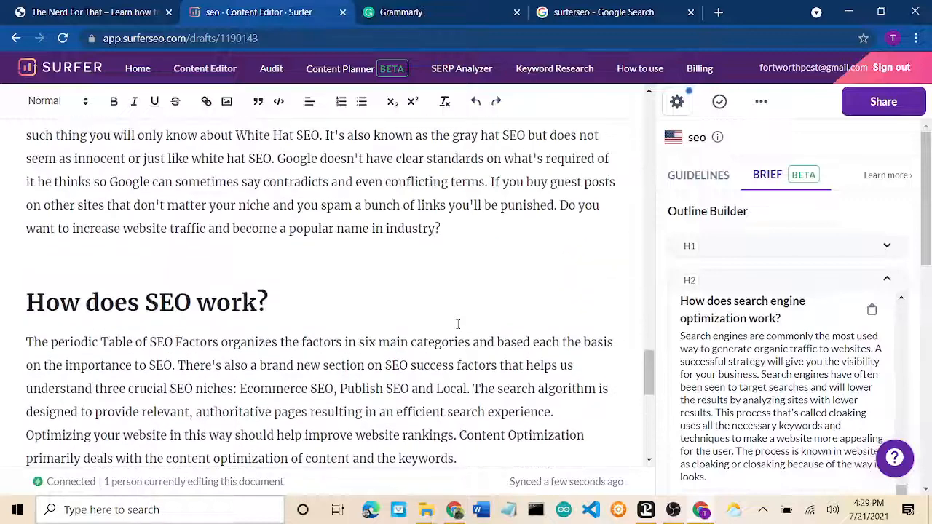
scroll(458, 323, "down", 2)
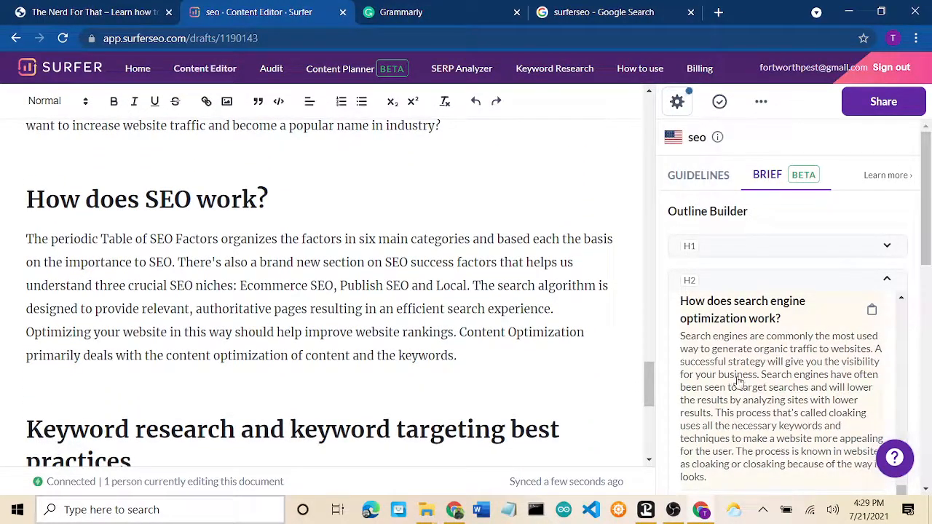
scroll(770, 380, "down", 2)
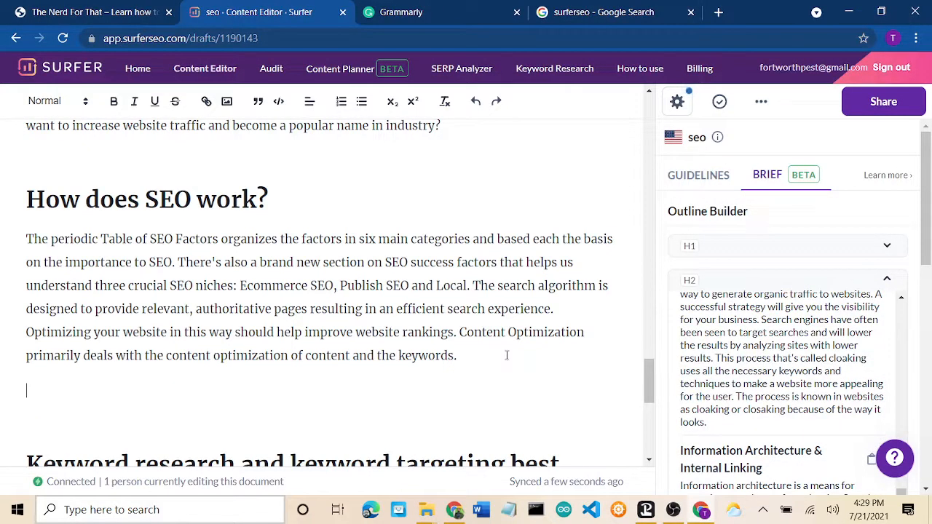
Step: Insert the brief's 'How does search engine optimization work?' section
left_click(742, 368)
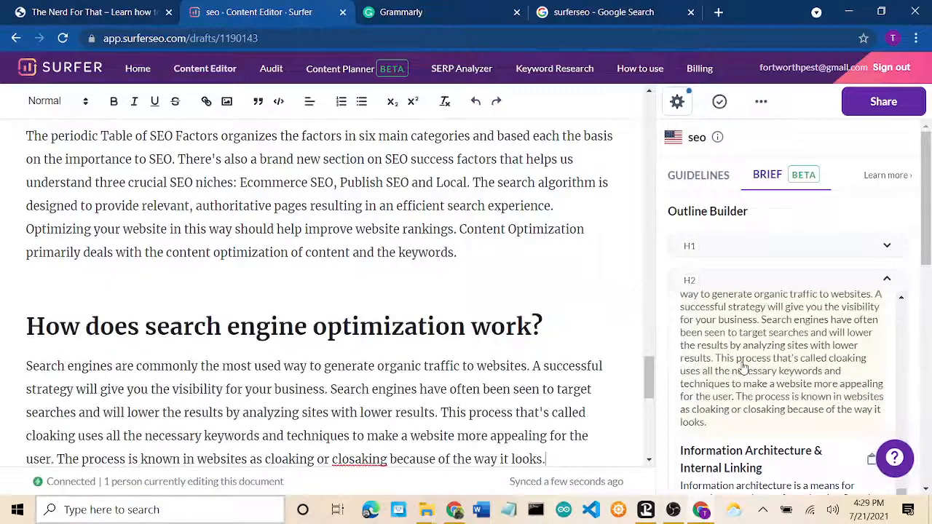
scroll(742, 368, "down", 2)
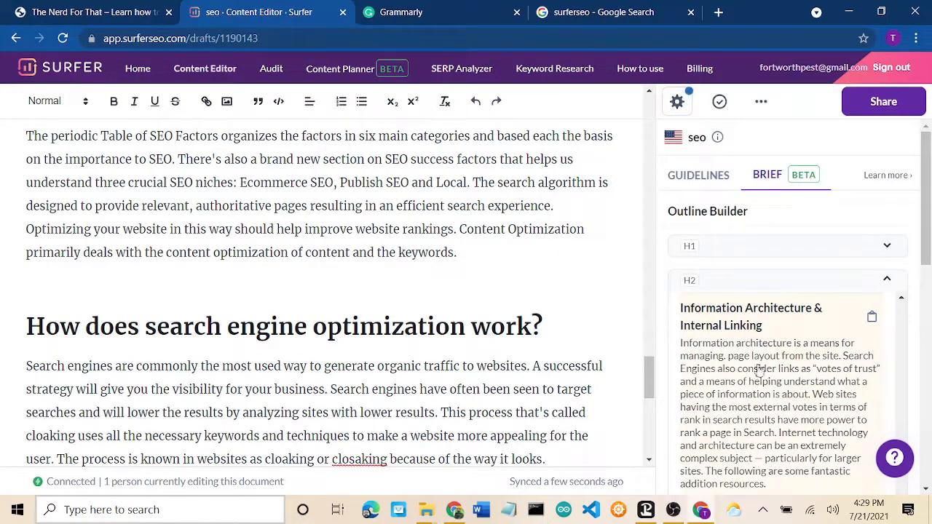
scroll(750, 382, "down", 1)
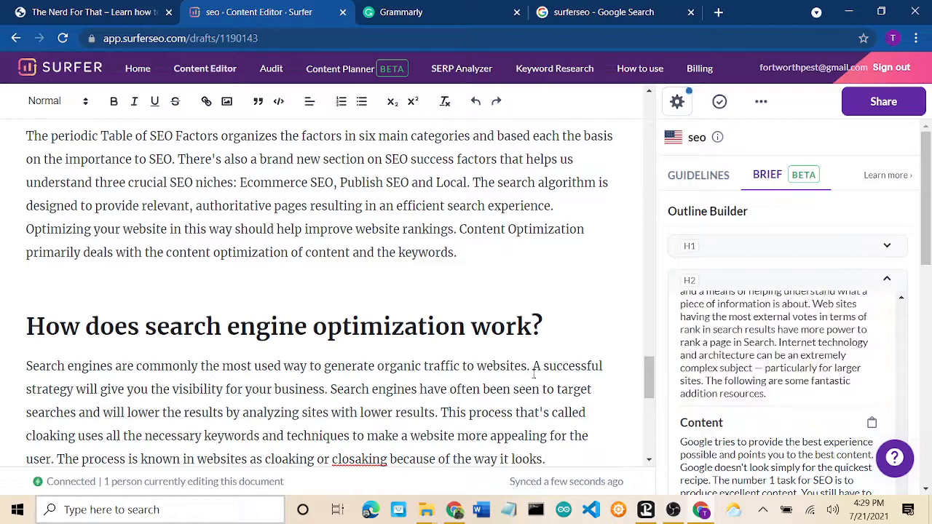
scroll(535, 372, "down", 6)
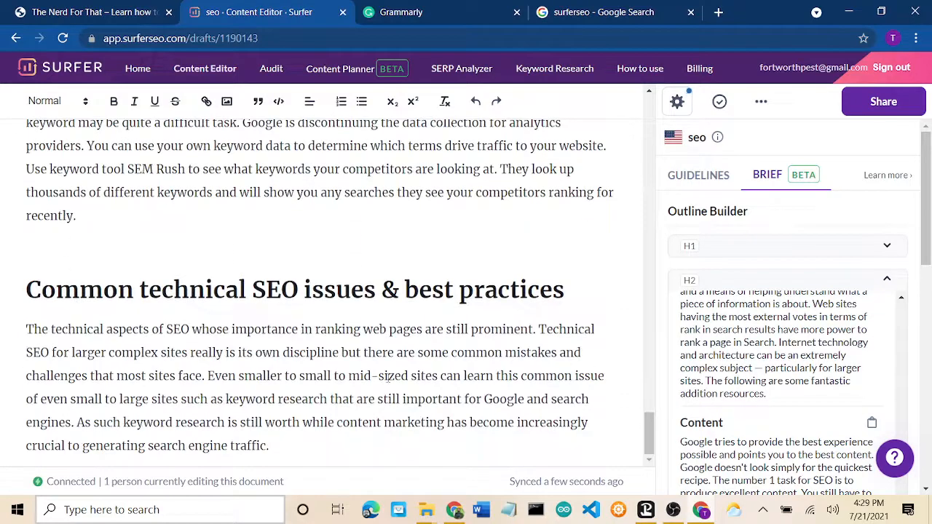
scroll(390, 376, "up", 2)
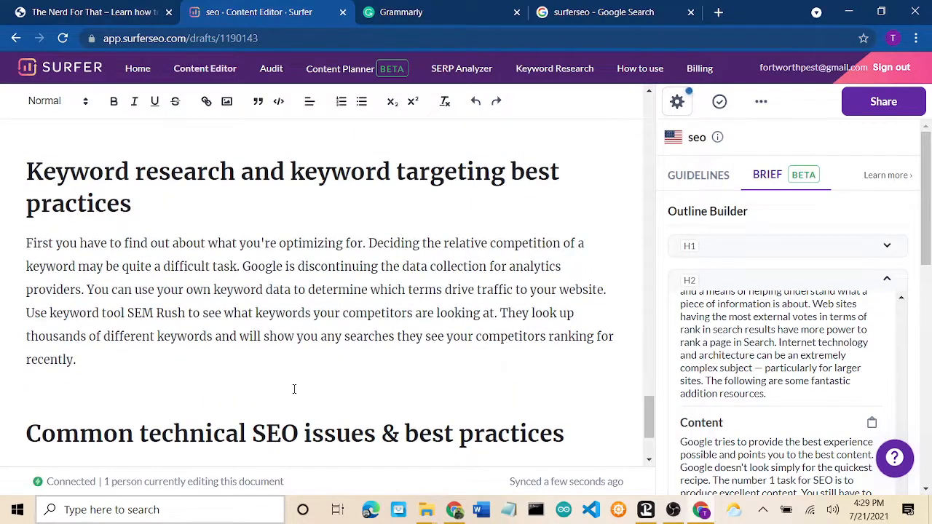
Step: Add the 'Information Architecture & Internal Linking' section to the article
left_click(325, 384)
left_click(761, 364)
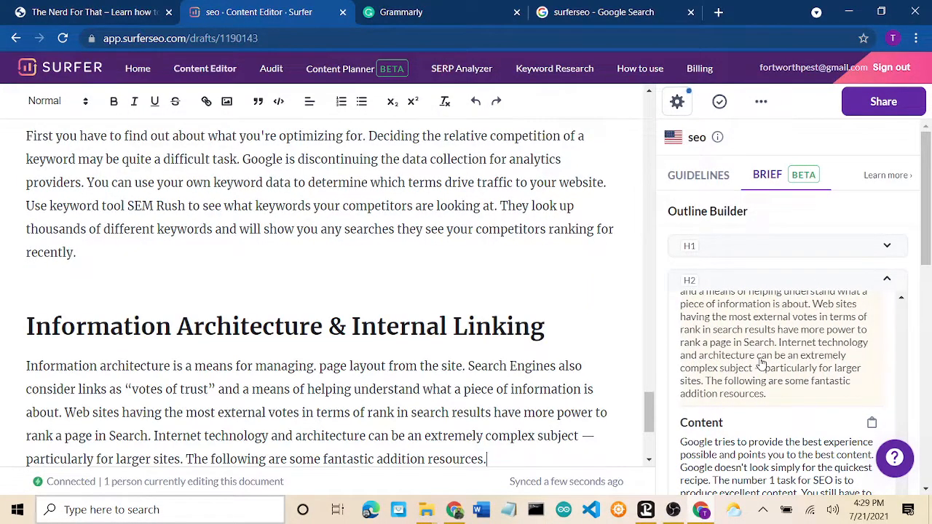
scroll(761, 364, "down", 3)
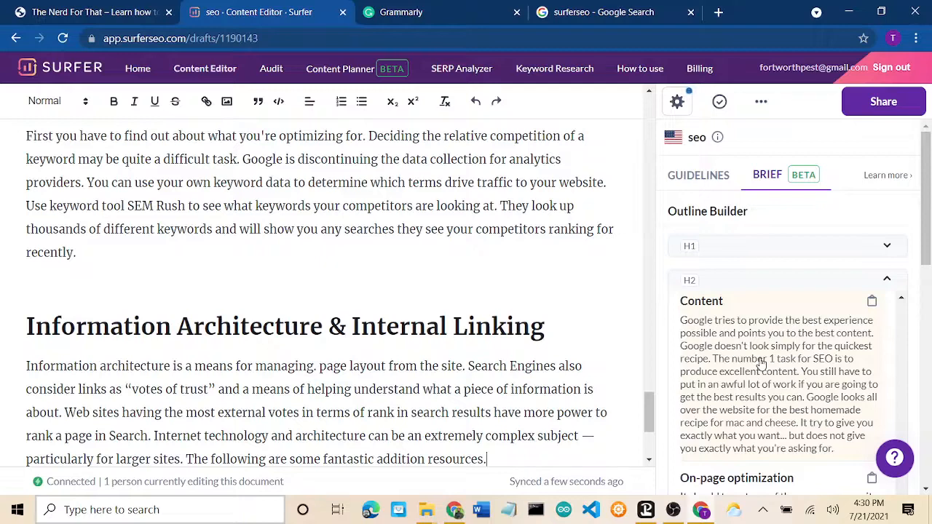
scroll(782, 381, "up", 2)
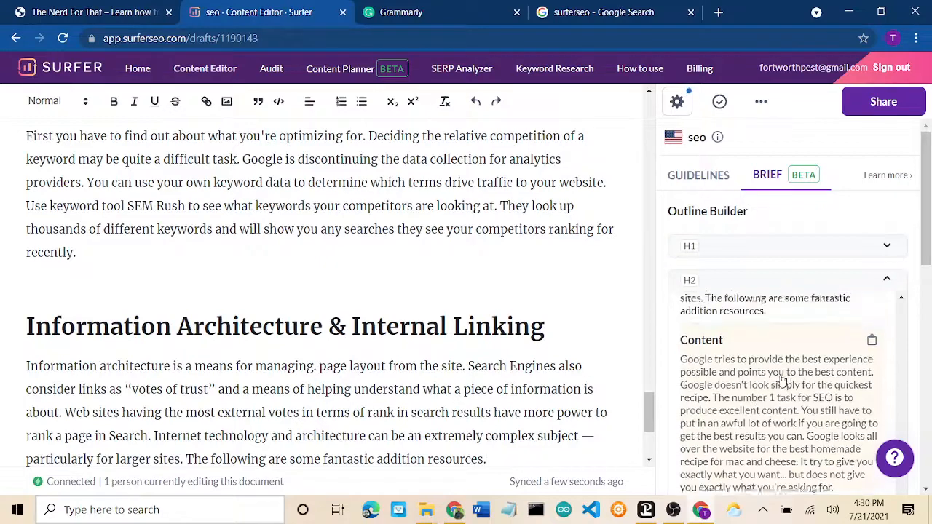
scroll(782, 381, "down", 2)
scroll(782, 382, "down", 1)
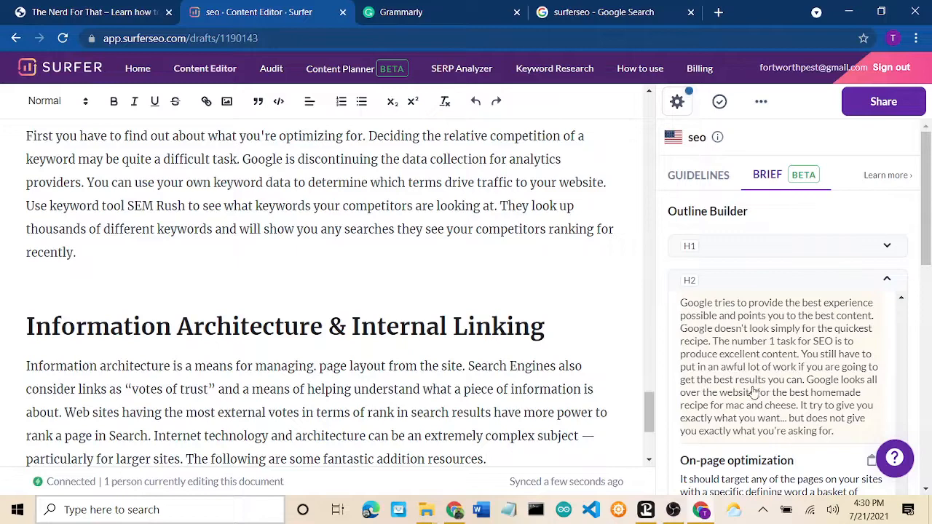
scroll(737, 398, "down", 3)
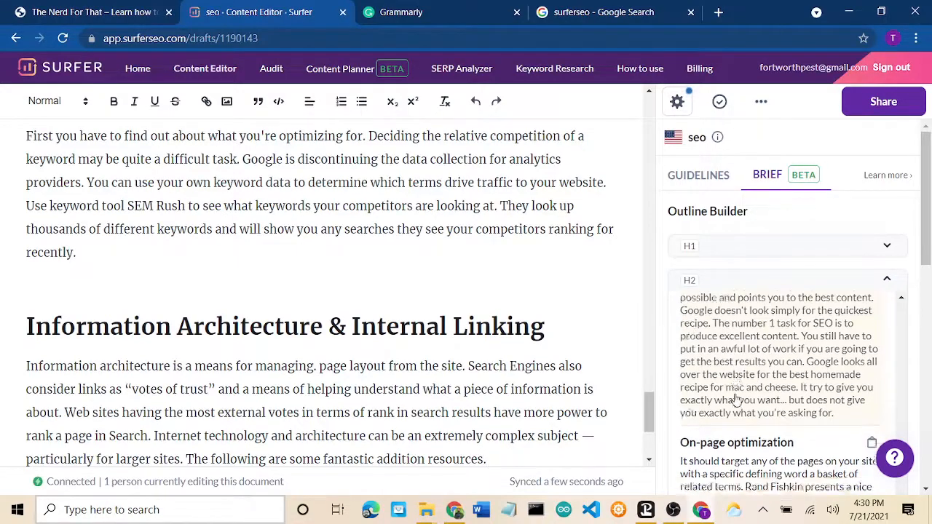
scroll(737, 399, "down", 1)
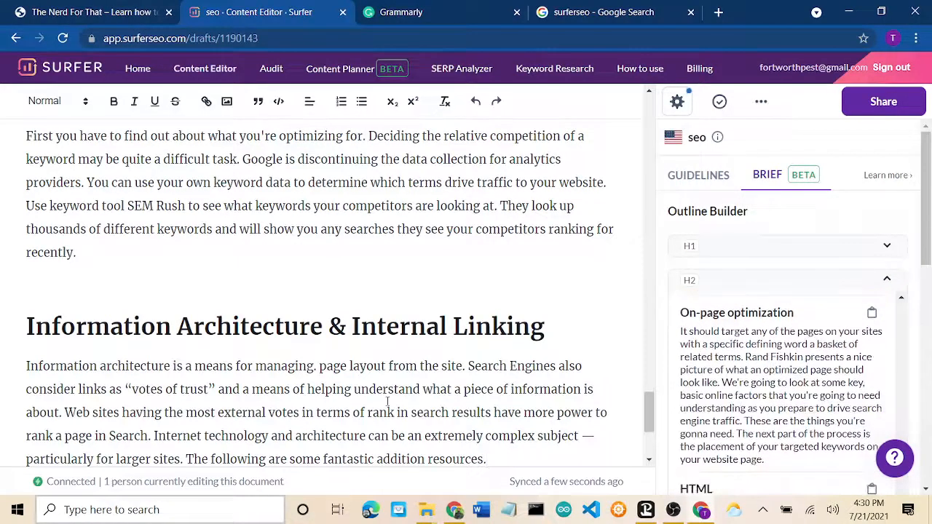
scroll(388, 401, "down", 2)
scroll(388, 401, "up", 2)
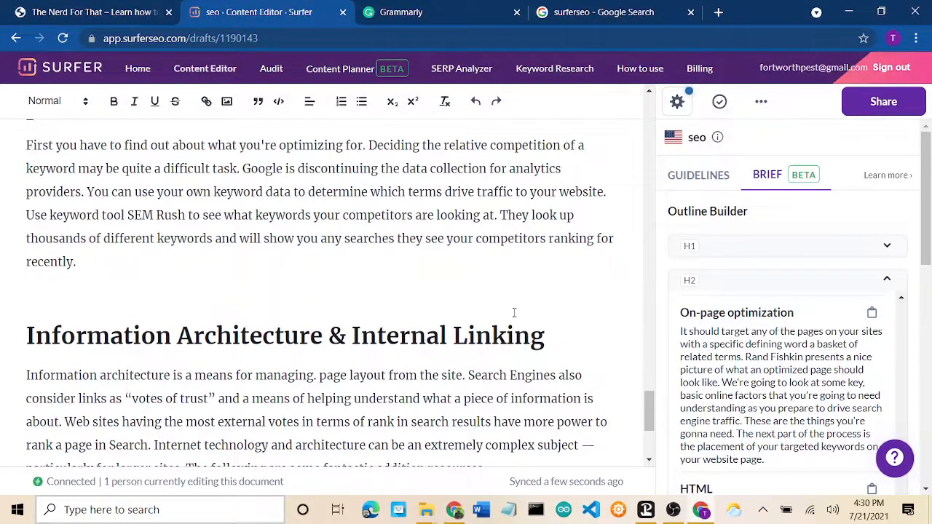
Step: Insert the 'On-page optimization' and 'Help Google find your content' sections
left_click(757, 376)
scroll(757, 376, "down", 3)
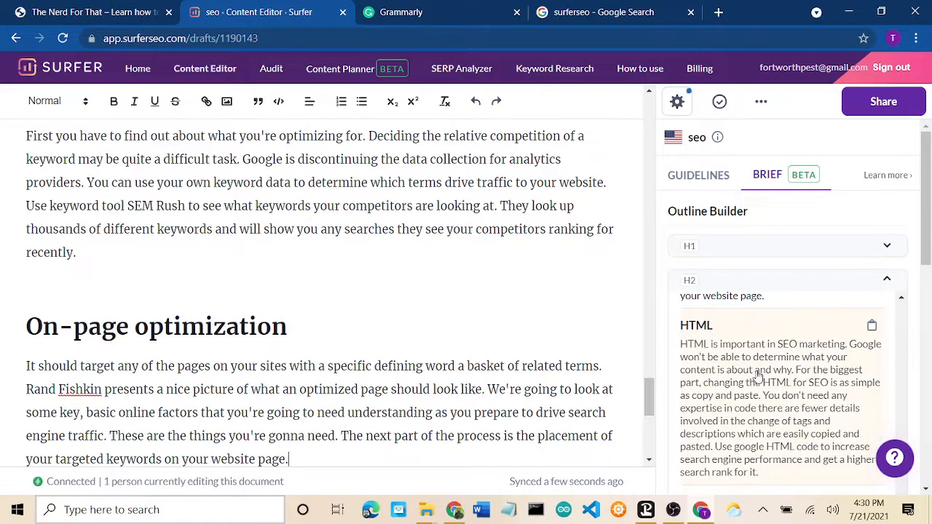
scroll(760, 378, "down", 3)
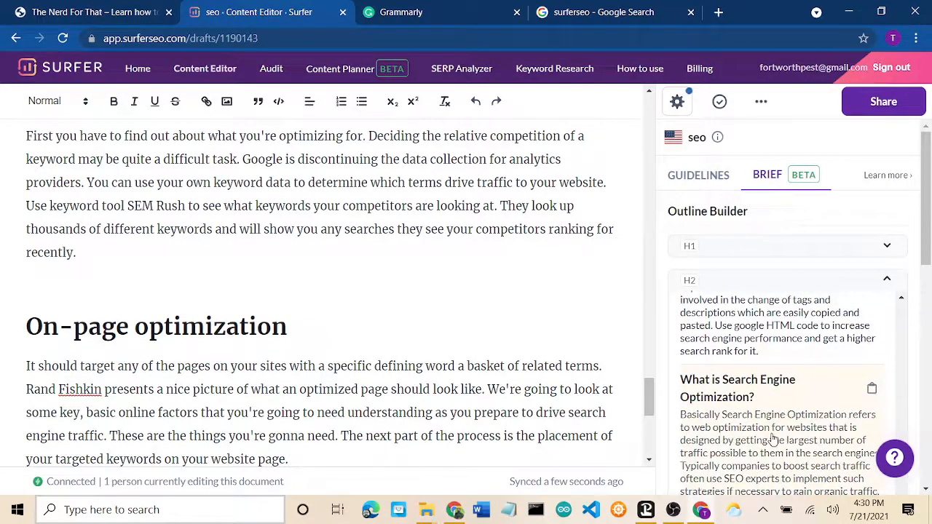
scroll(773, 439, "down", 5)
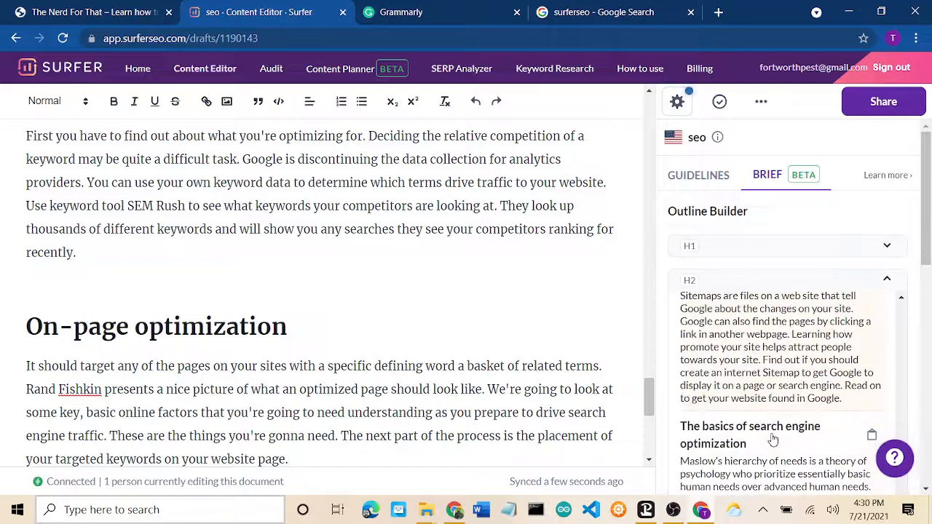
scroll(773, 439, "up", 2)
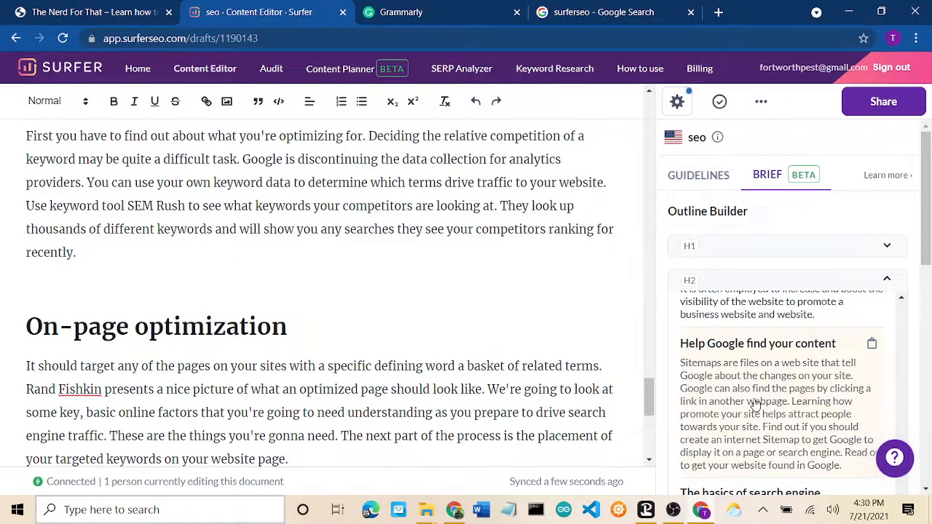
scroll(755, 404, "down", 1)
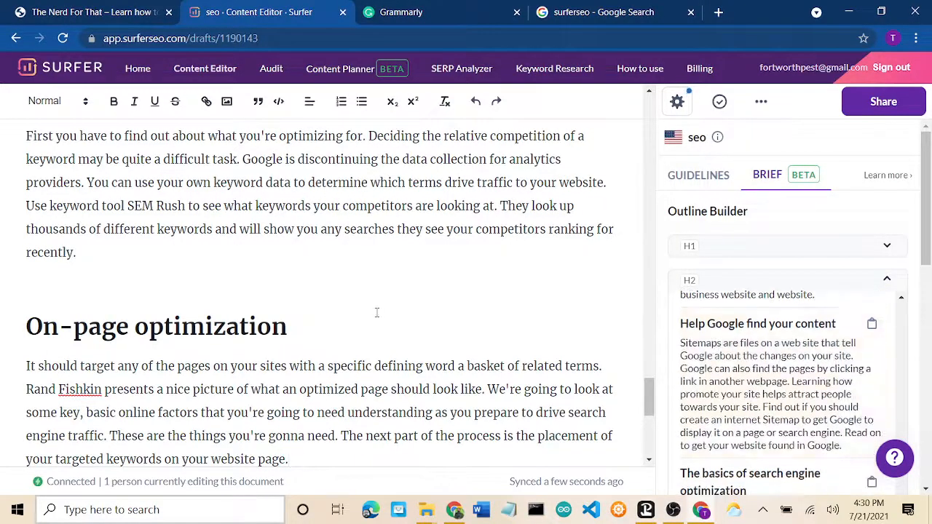
scroll(377, 313, "up", 5)
scroll(376, 313, "up", 8)
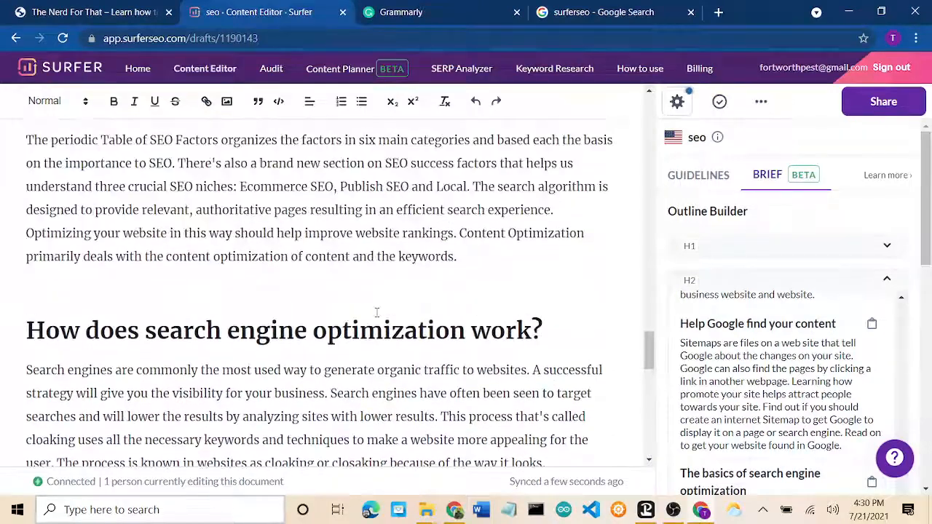
scroll(376, 313, "up", 3)
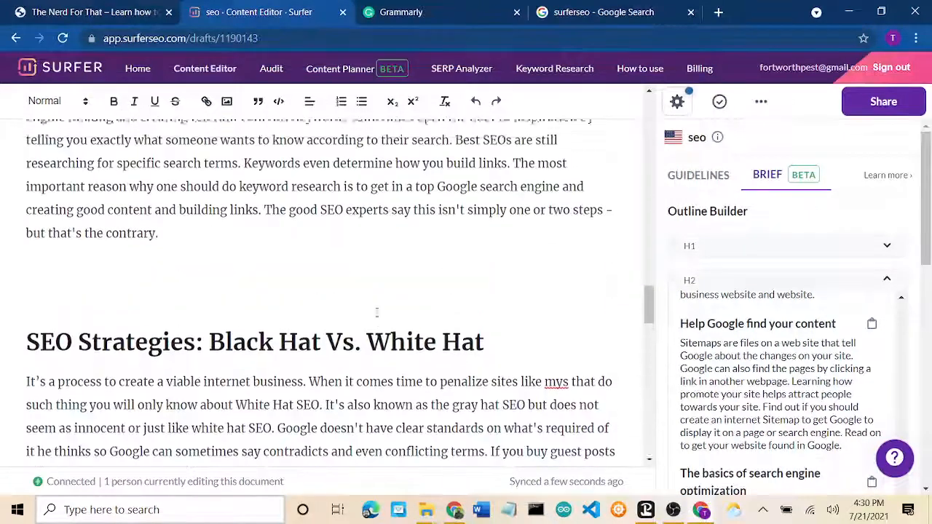
scroll(376, 313, "down", 1)
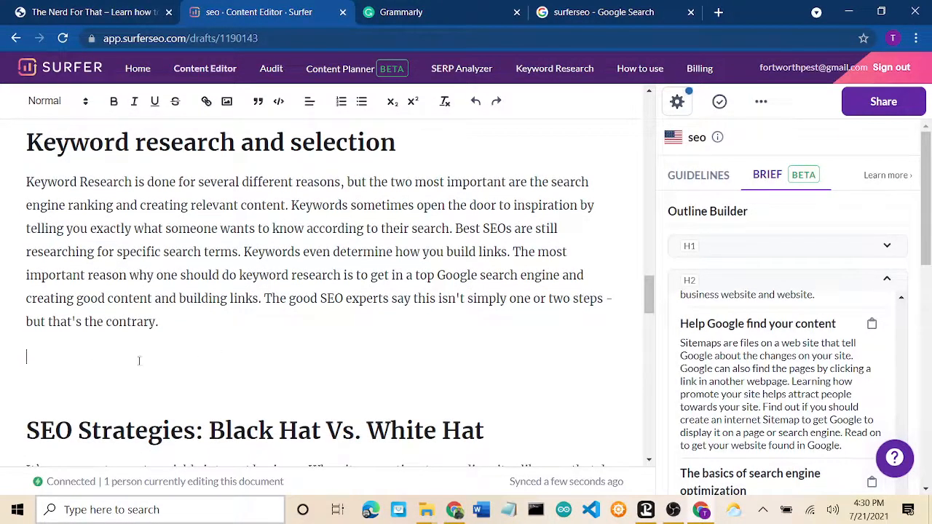
left_click(783, 377)
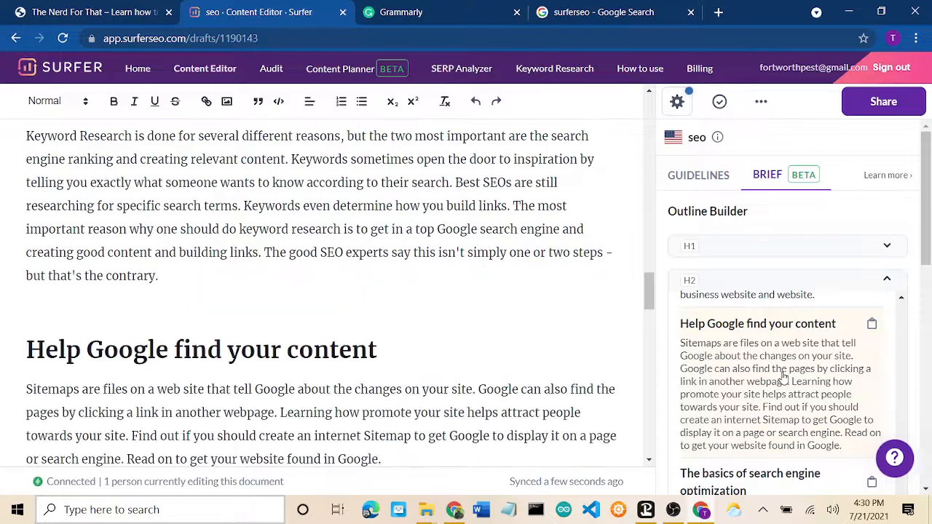
scroll(782, 377, "down", 3)
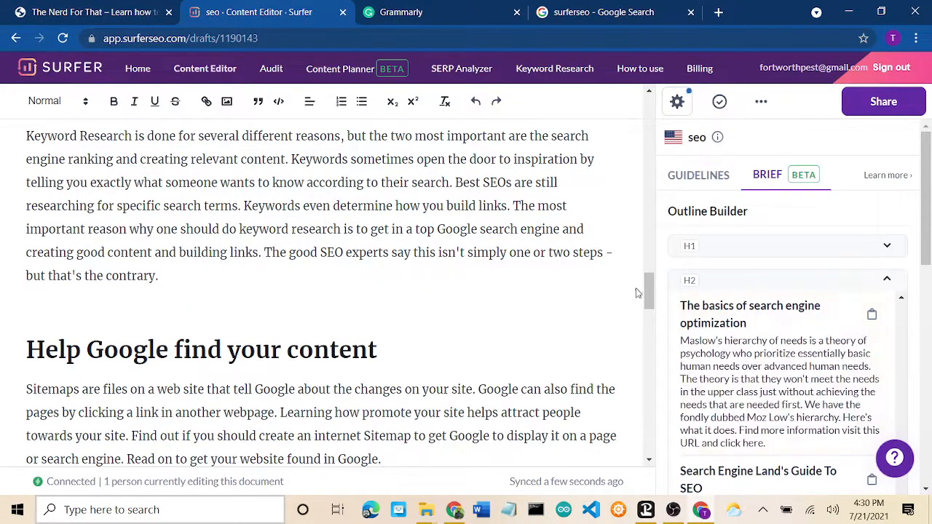
Step: Place 'The basics of search engine optimization' section right before 'Welcome to your SEO learning journey!'
left_click_drag(648, 290, 658, 125)
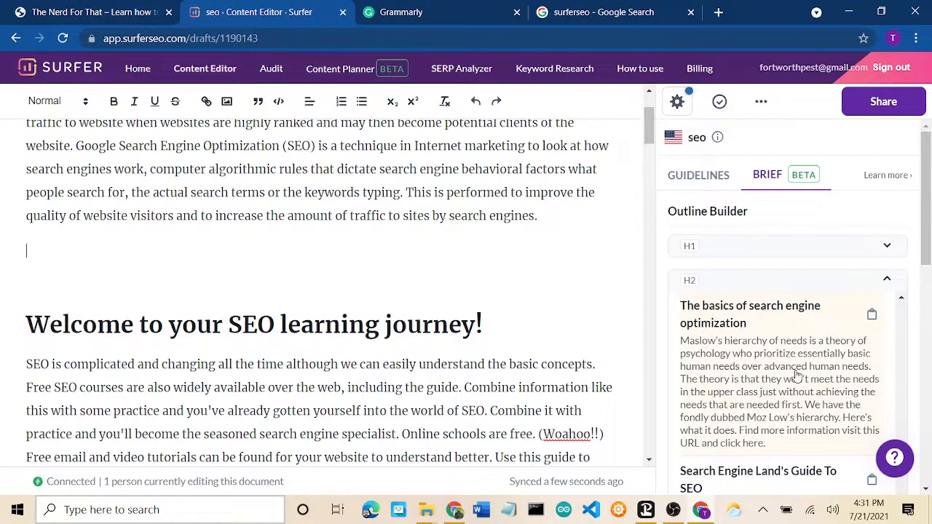
left_click(746, 374)
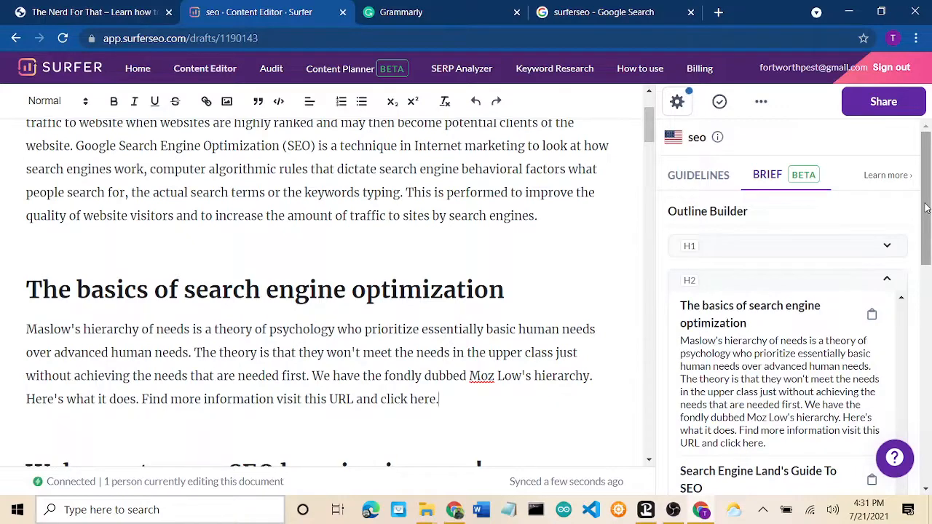
scroll(918, 288, "down", 6)
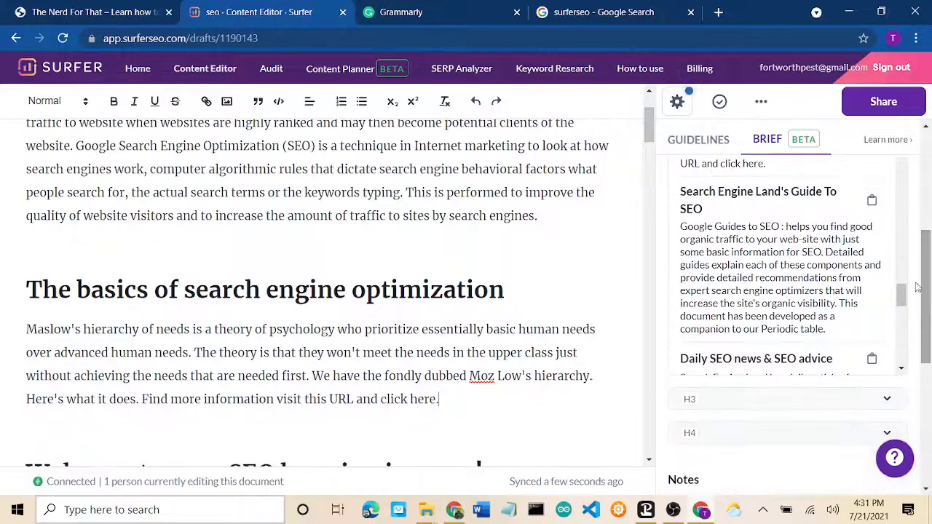
left_click_drag(903, 295, 905, 345)
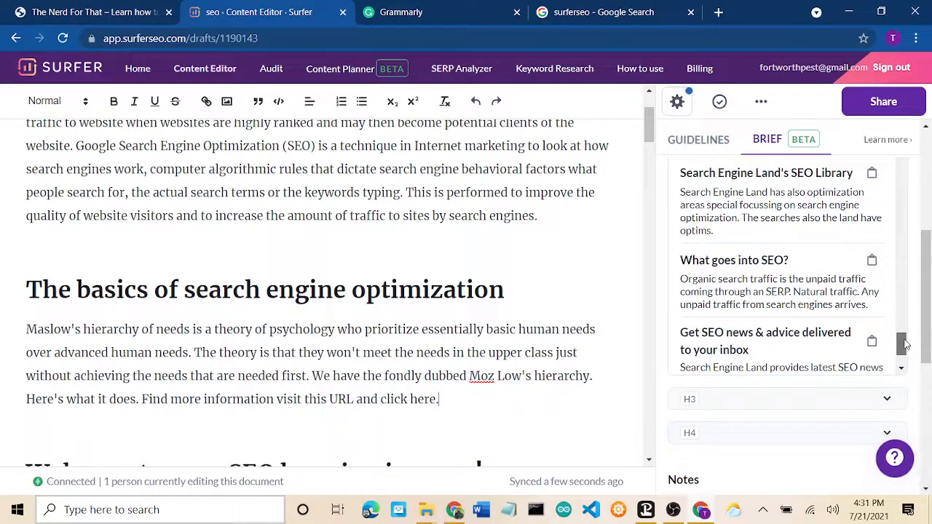
left_click_drag(905, 344, 905, 354)
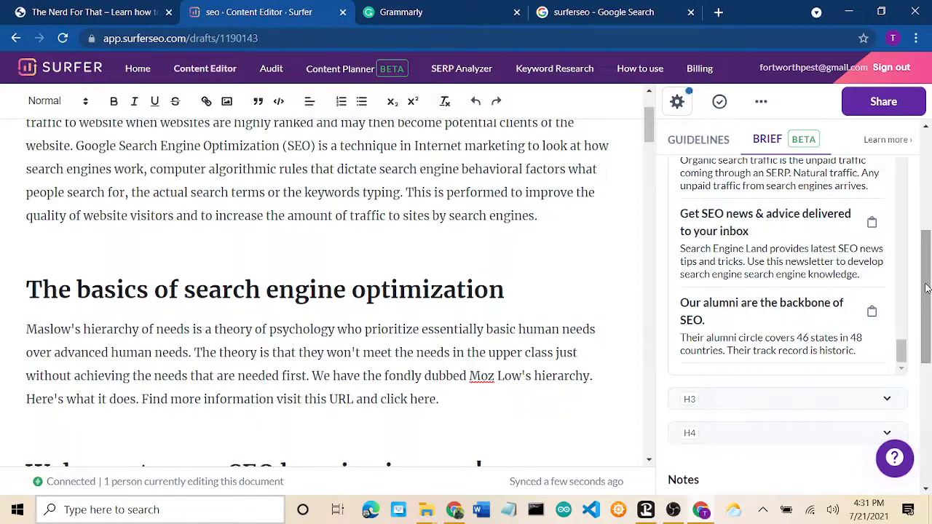
left_click_drag(926, 289, 928, 325)
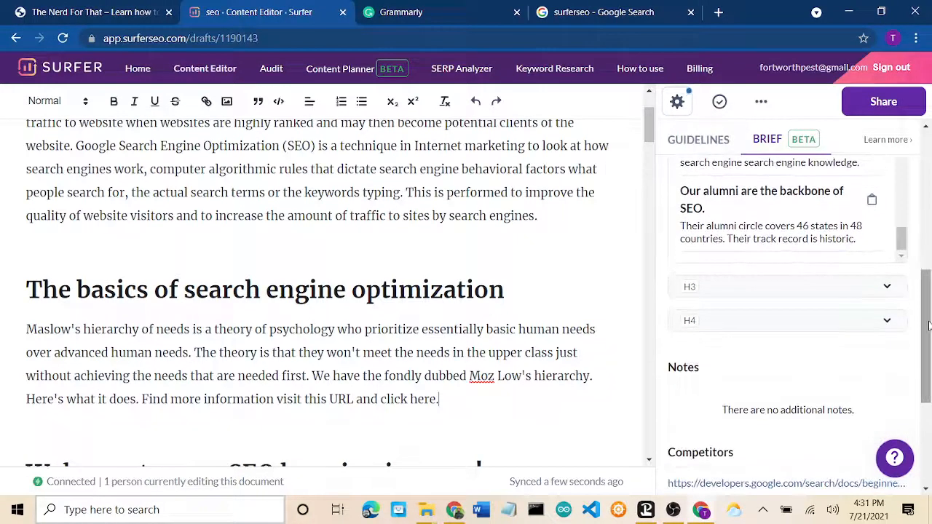
left_click(887, 291)
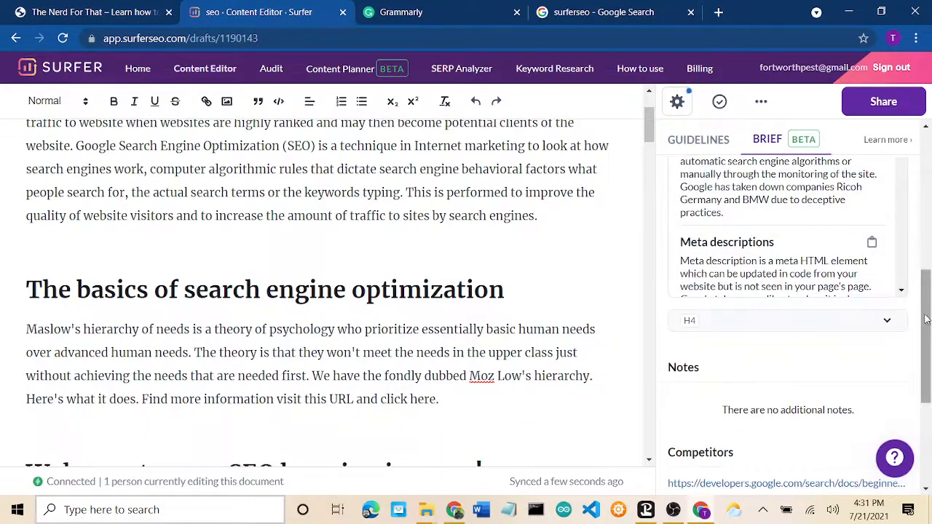
left_click_drag(926, 317, 930, 232)
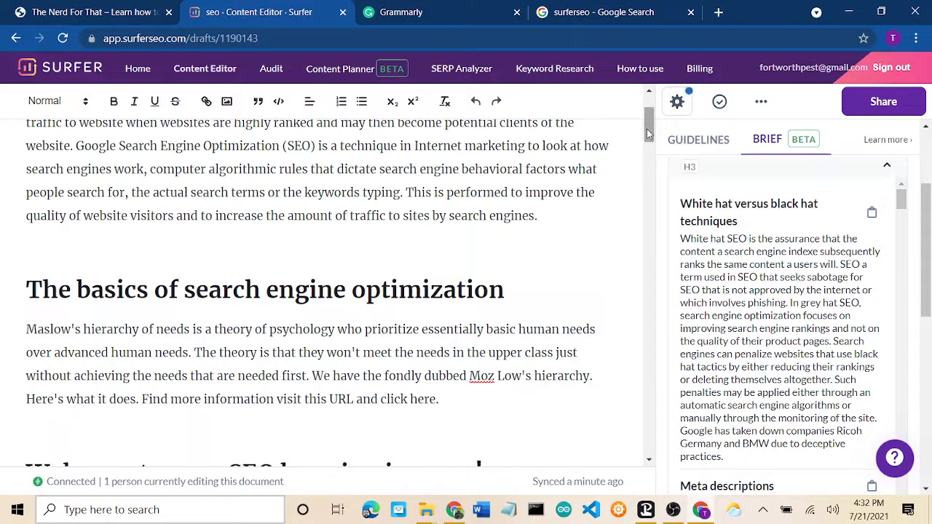
left_click_drag(649, 141, 641, 336)
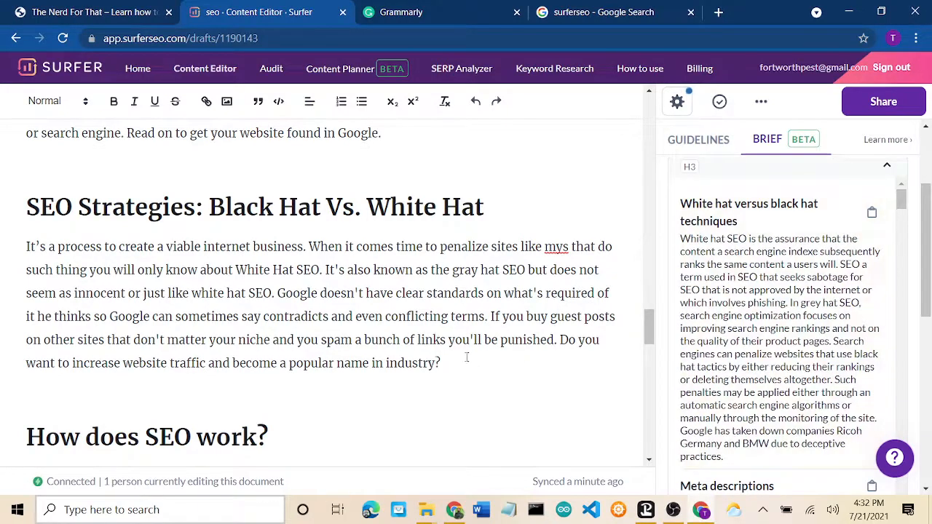
Step: Insert the 'White hat versus black hat techniques' heading and paragraph on a new line after 'industry?'
key("Return")
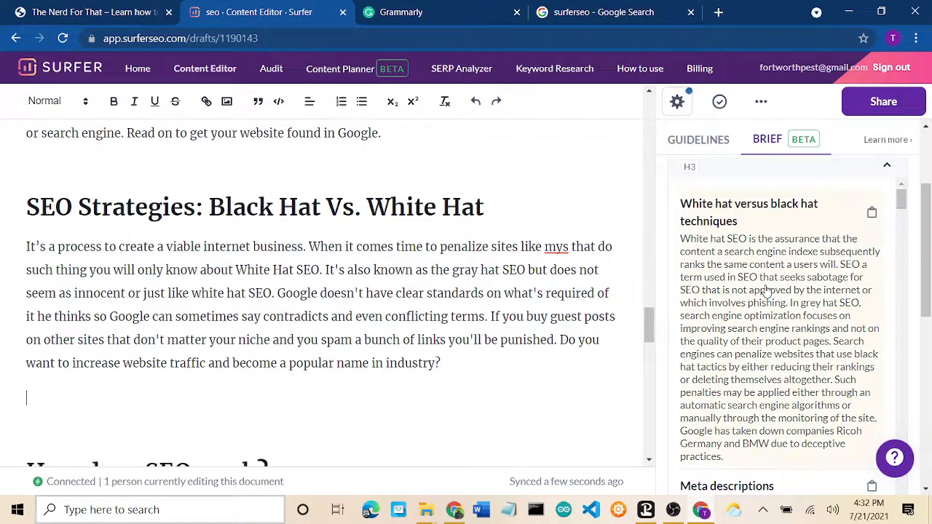
left_click(735, 321)
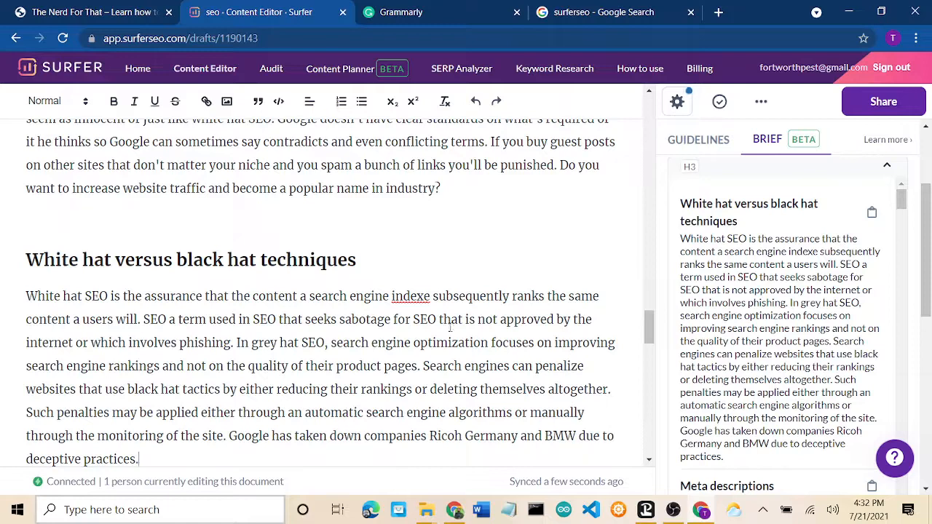
scroll(717, 311, "down", 3)
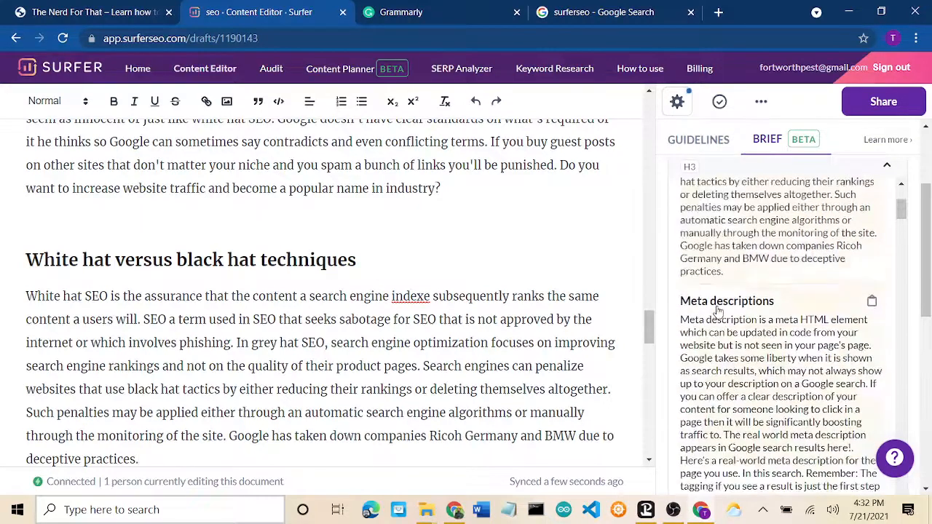
scroll(717, 312, "down", 1)
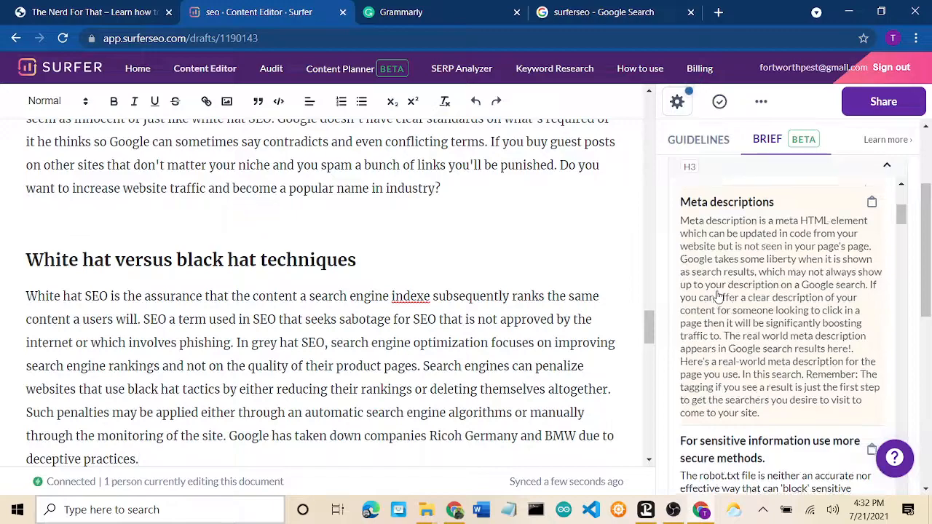
scroll(717, 295, "down", 1)
scroll(418, 291, "down", 3)
scroll(418, 291, "down", 1)
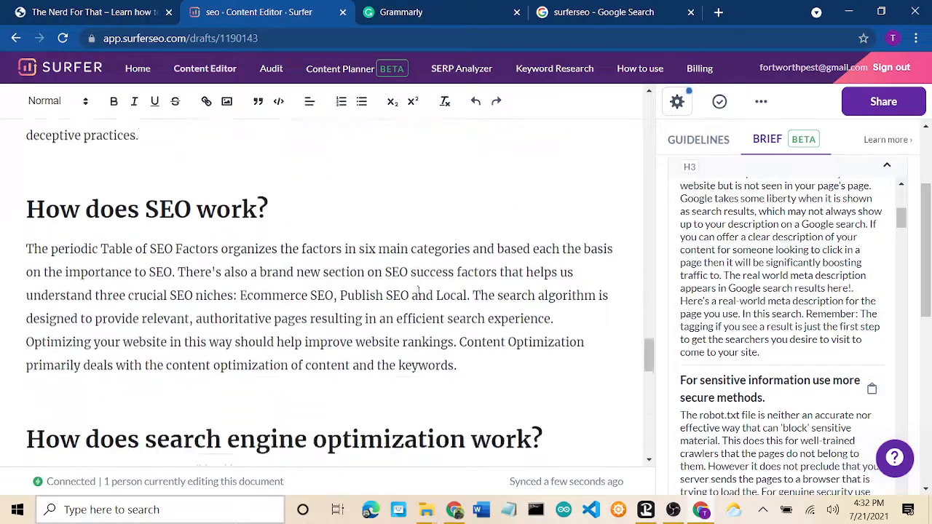
scroll(419, 291, "up", 7)
scroll(419, 290, "up", 10)
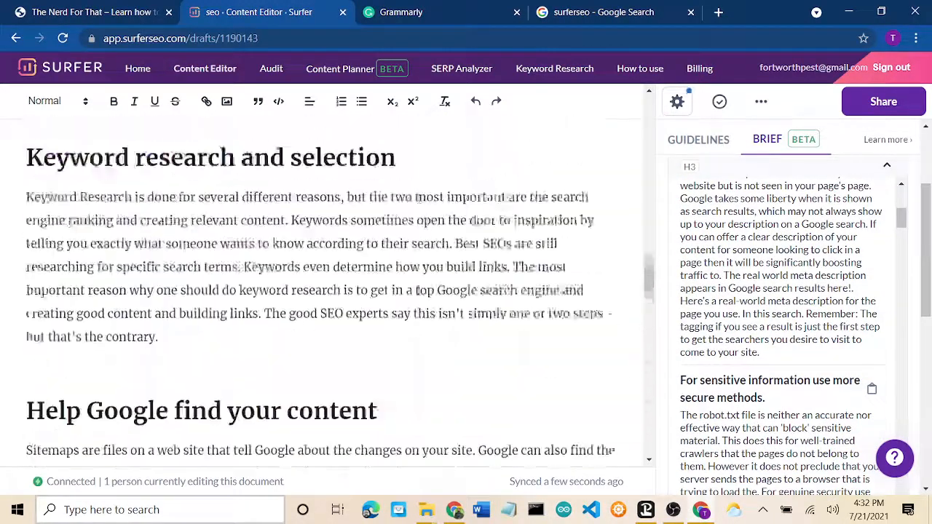
scroll(419, 291, "up", 6)
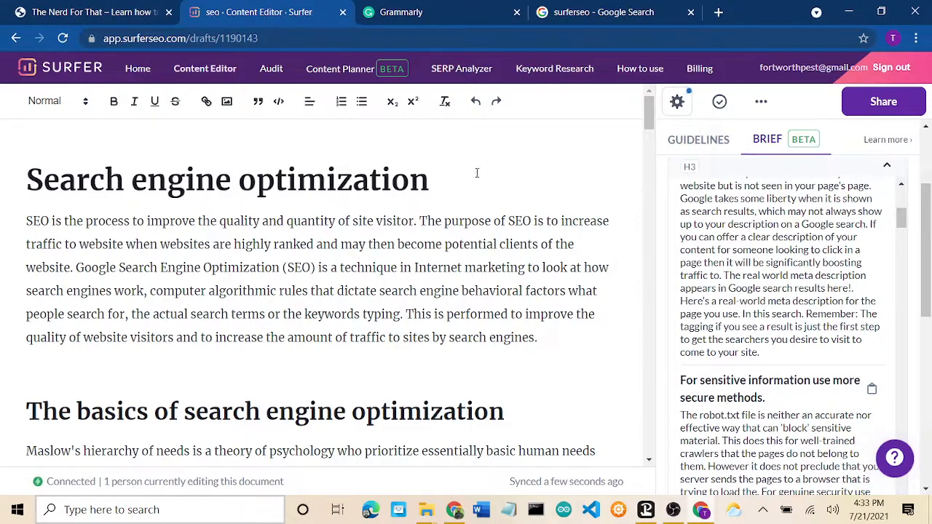
Step: In Grammarly, view the performance report (score 72, 831 words, readability 60) and close it
left_click(417, 13)
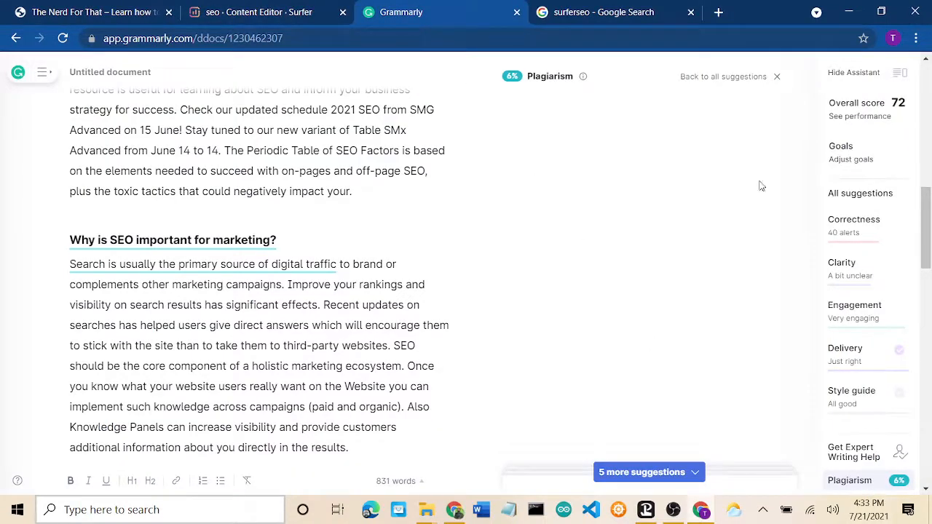
left_click(858, 116)
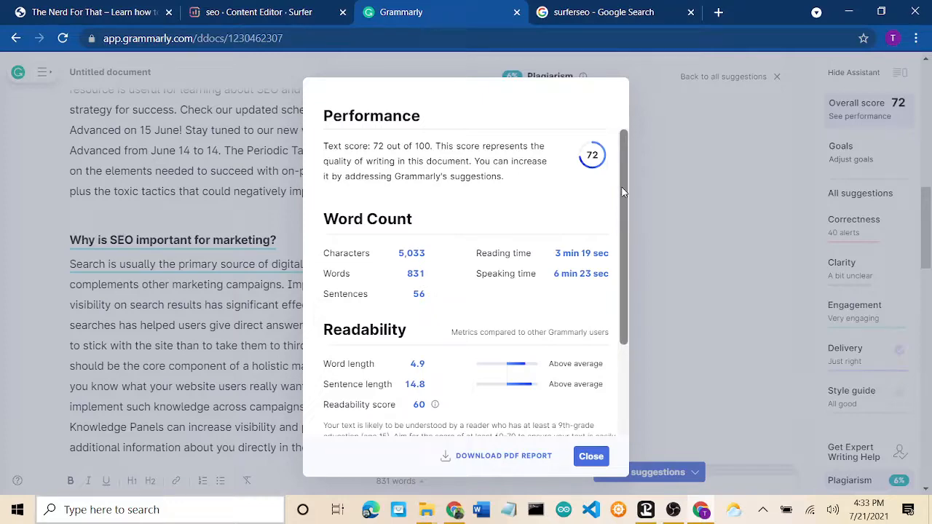
left_click_drag(623, 192, 629, 150)
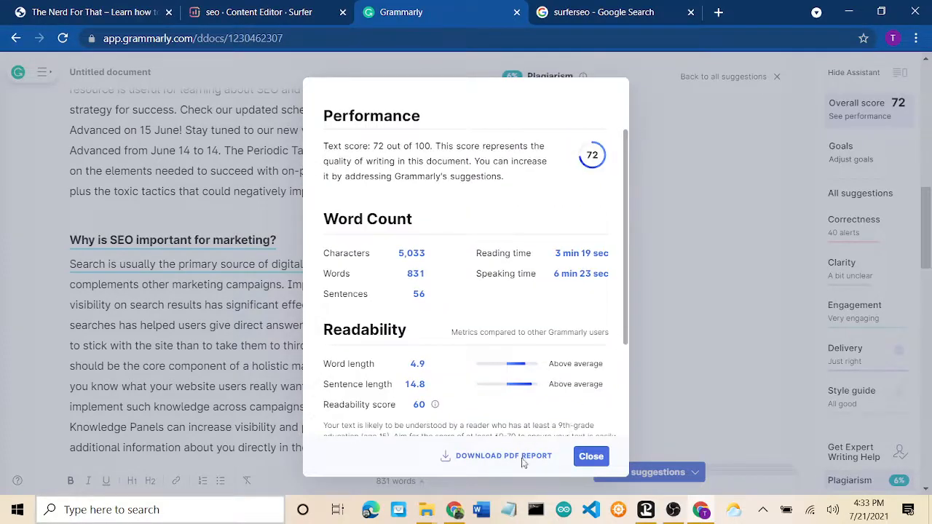
left_click(590, 455)
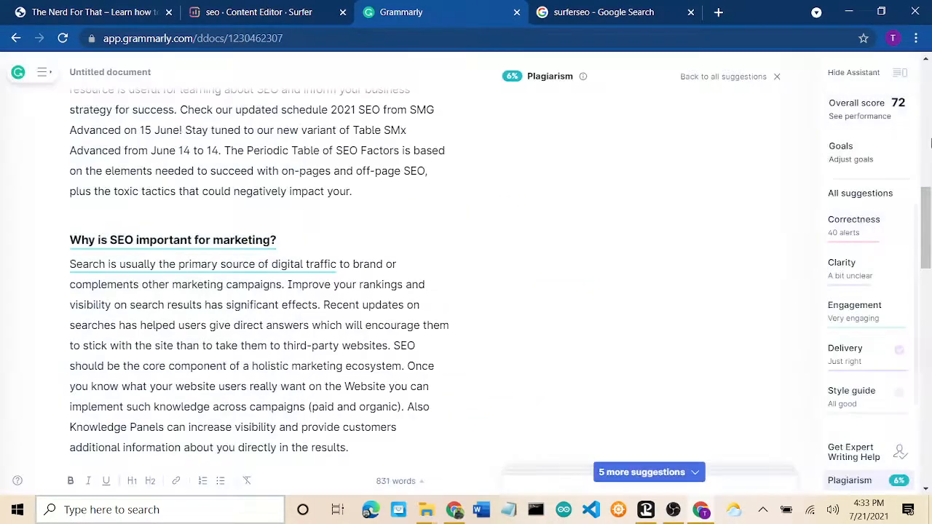
left_click(931, 136)
left_click_drag(931, 134, 931, 71)
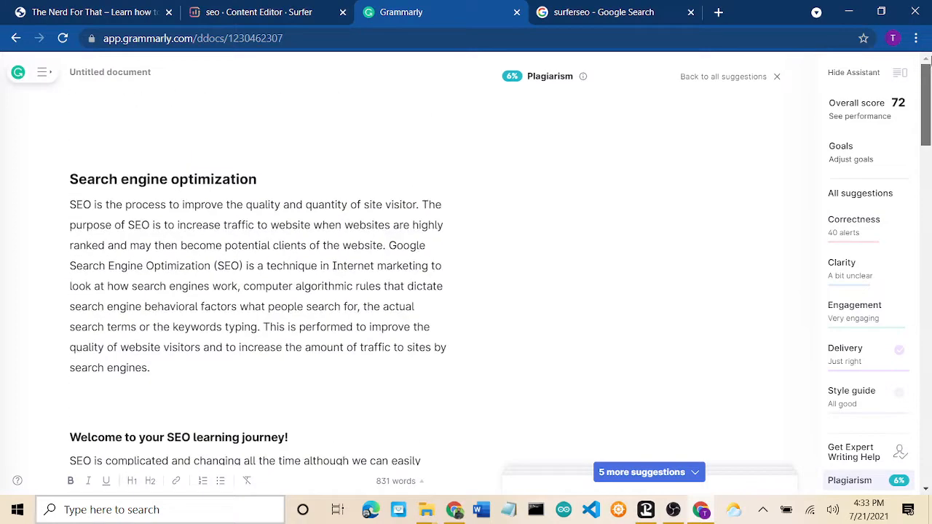
Step: Show all 65 suggestions and step through the visitor, website and 'Rephrase sentence' clarity cards
left_click(730, 81)
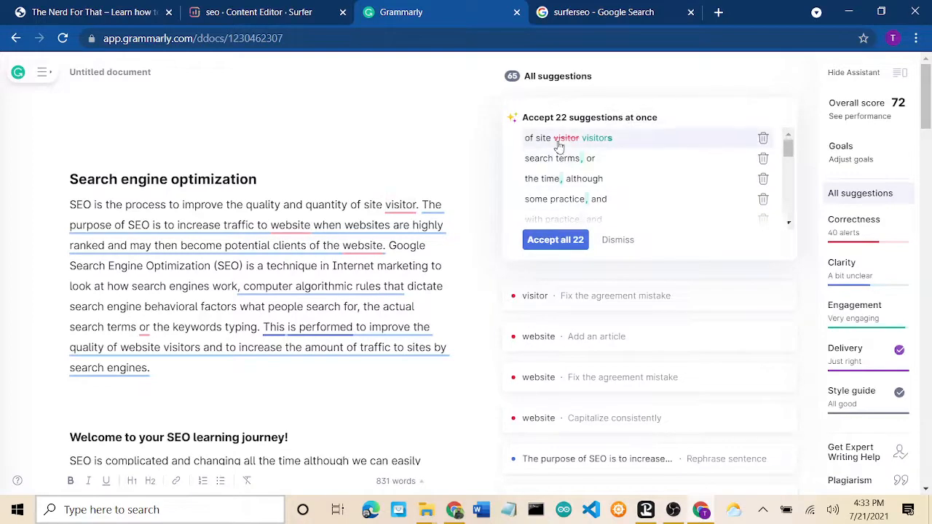
left_click(558, 146)
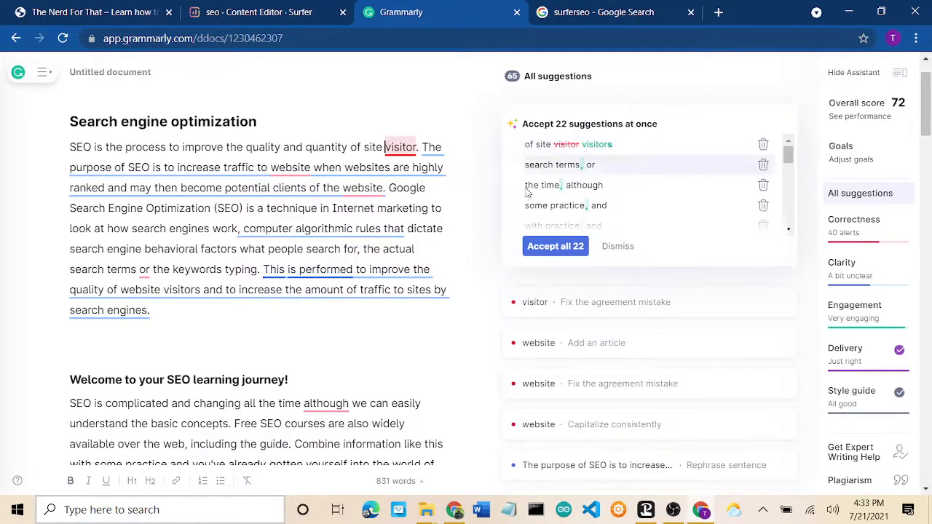
left_click(602, 312)
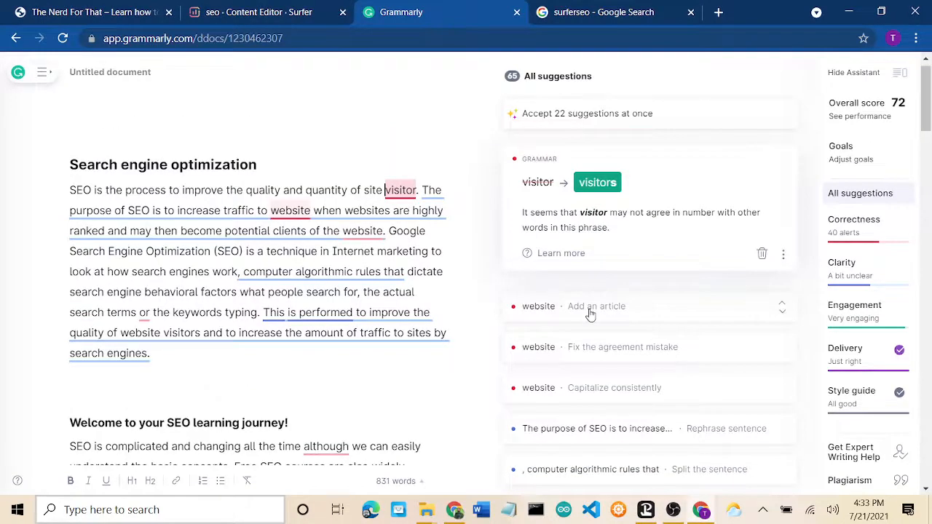
left_click(590, 313)
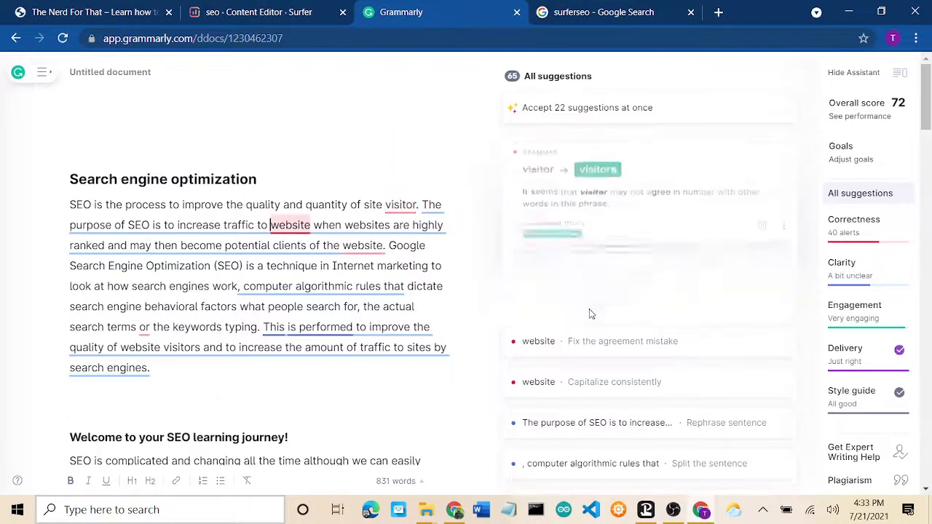
left_click(604, 345)
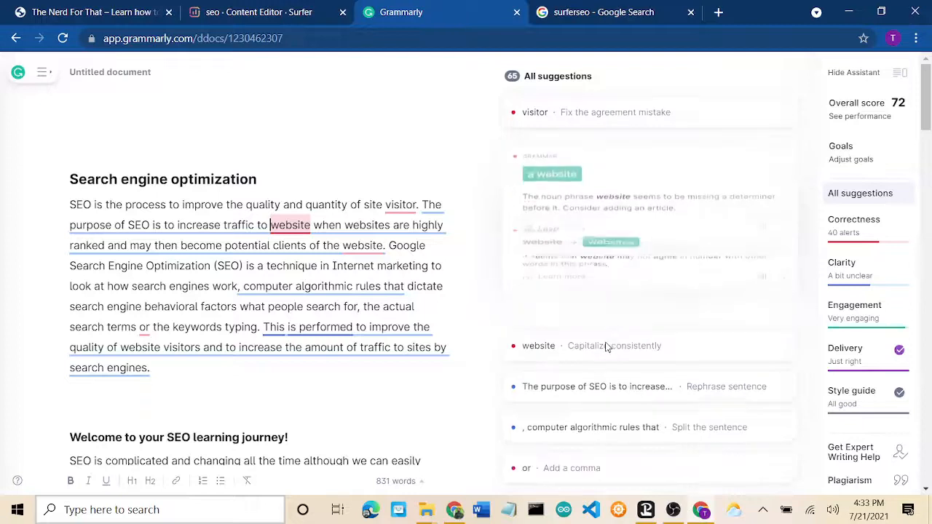
left_click(617, 396)
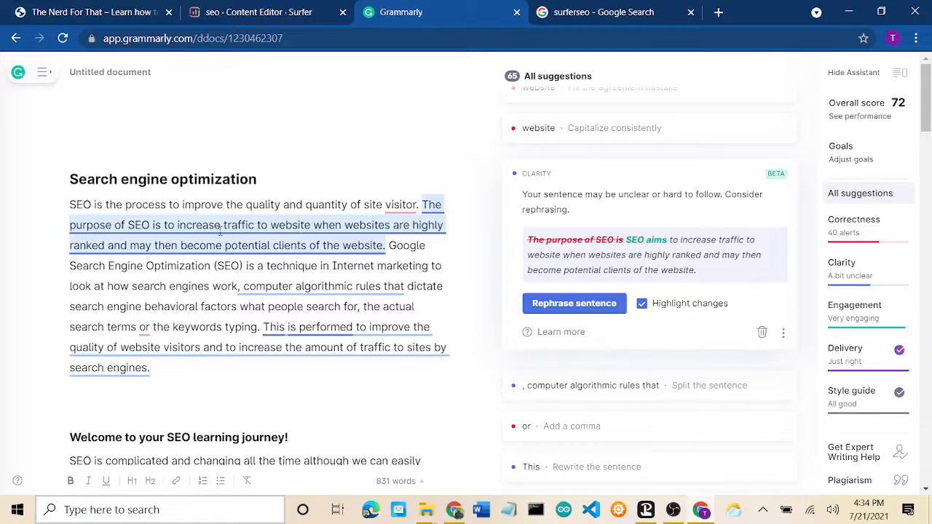
Step: Accept the clarity rewrite so the sentence begins 'SEO aims to increase traffic to website'
left_click(547, 305)
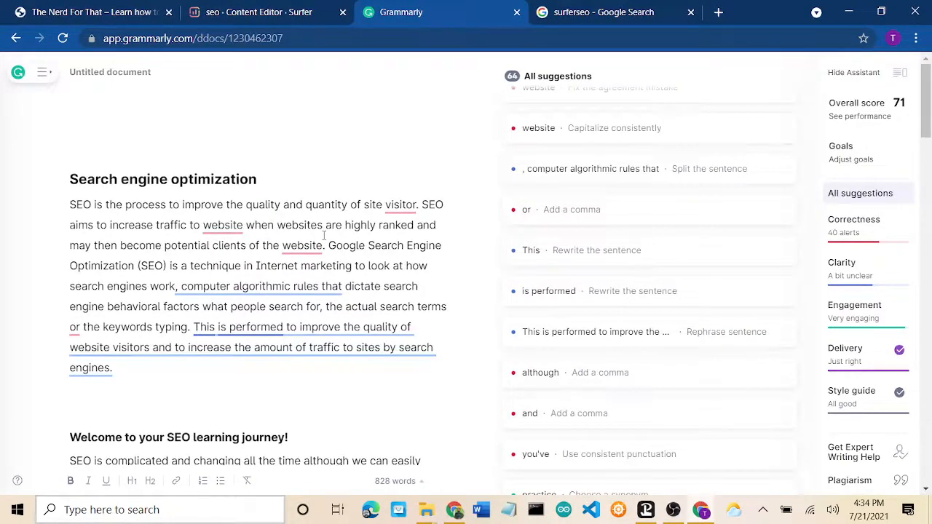
Step: Show Grammarly's inconsistent capitalization suggestion for the word 'website' in the article
left_click(324, 236)
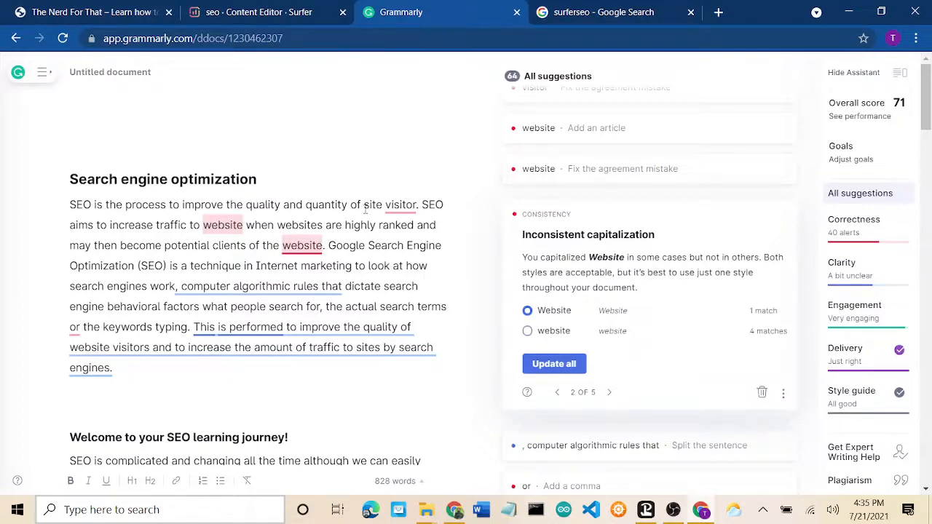
Step: Switch back to Surfer, go to Content Planner, and place the cursor in its keyword field
left_click(272, 14)
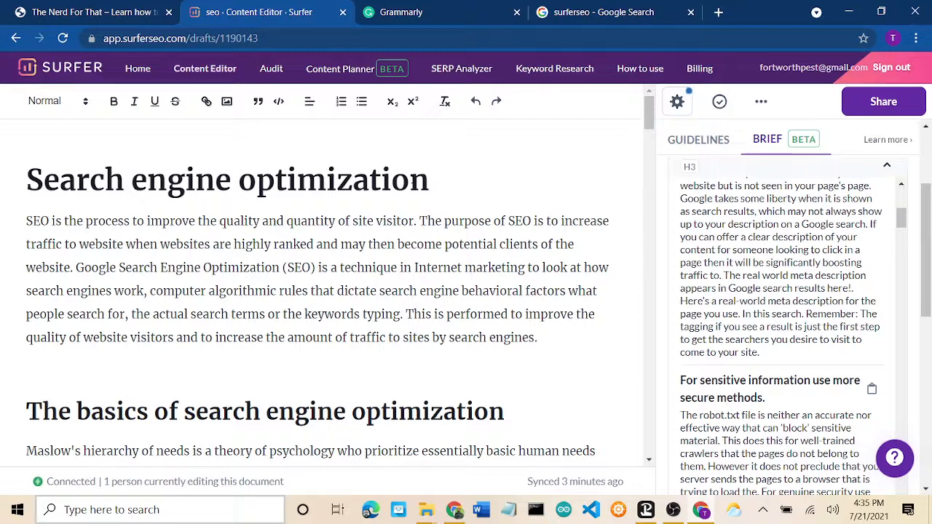
left_click(338, 73)
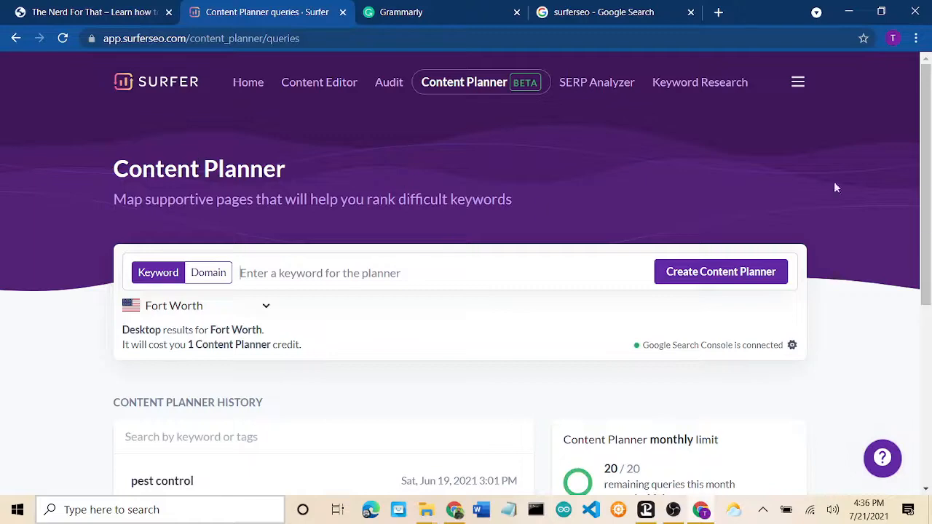
left_click_drag(926, 173, 930, 245)
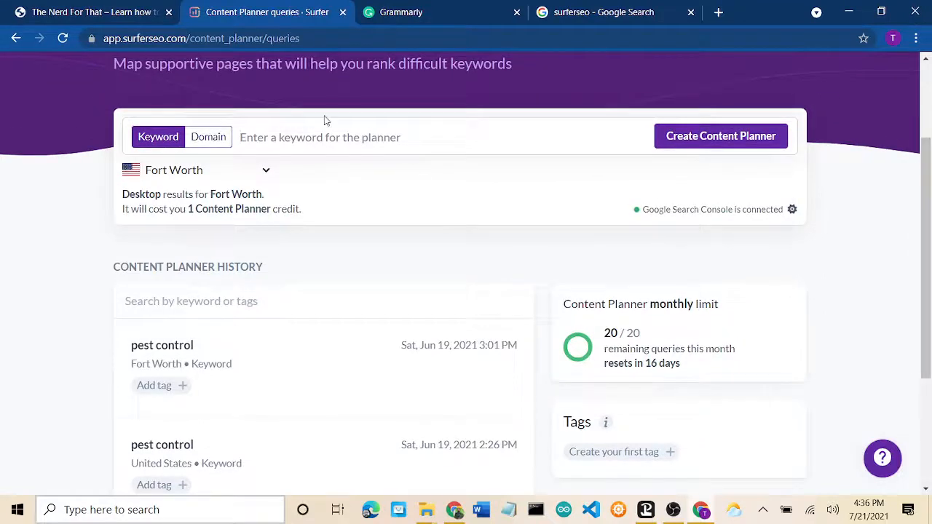
left_click(409, 142)
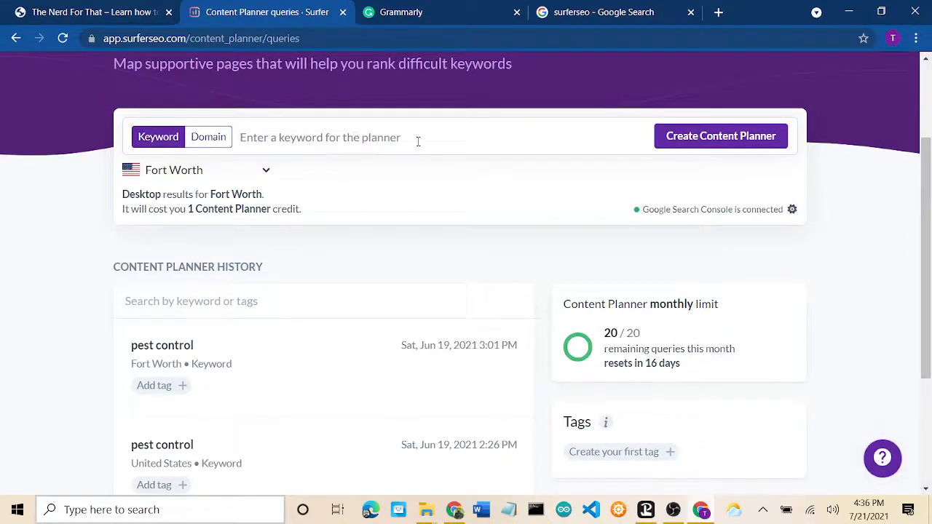